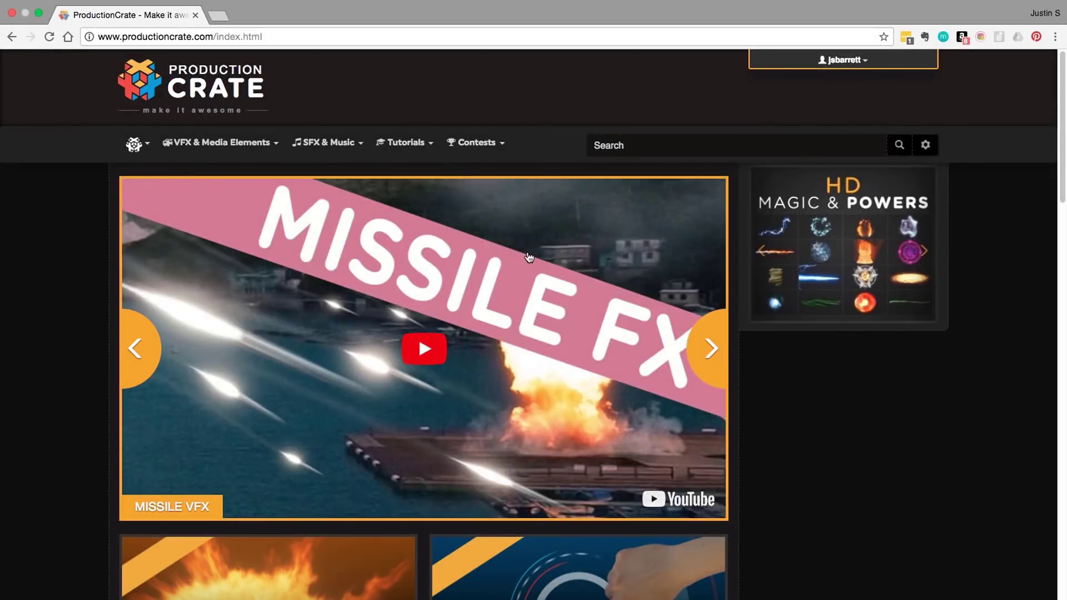
# Step: Preview the Male Hand - Swipe Right clip from the Hand Gestures collection
pyautogui.moveTo(234, 152)
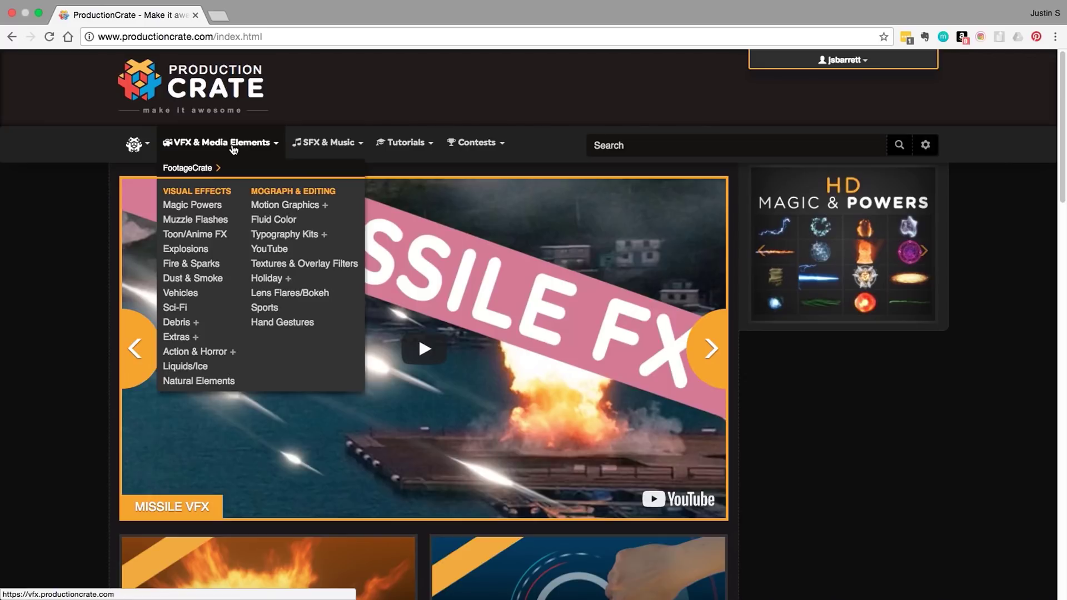
pyautogui.click(285, 326)
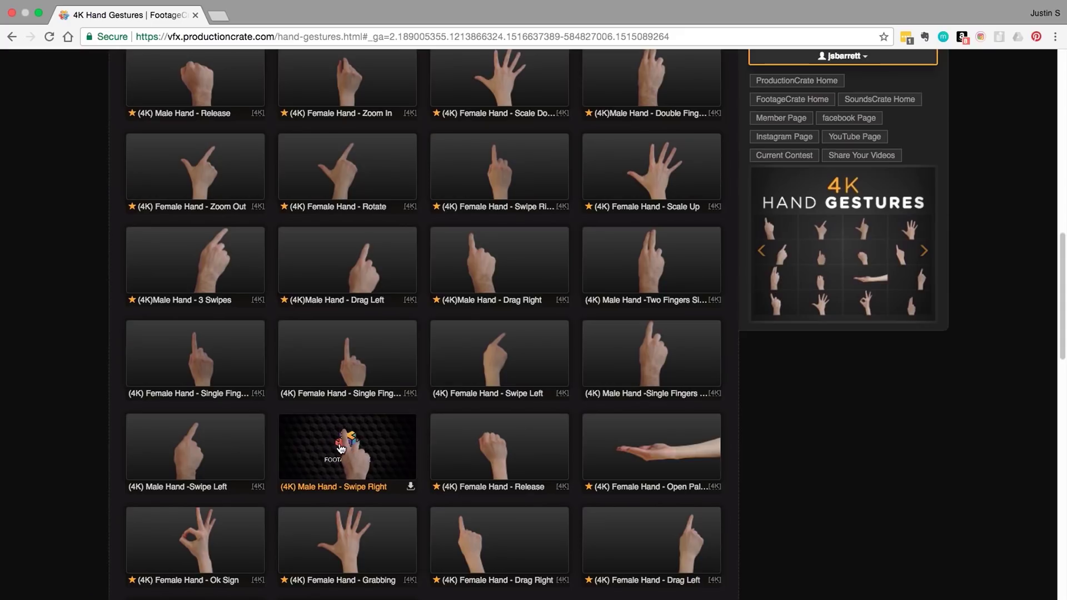
pyautogui.click(341, 448)
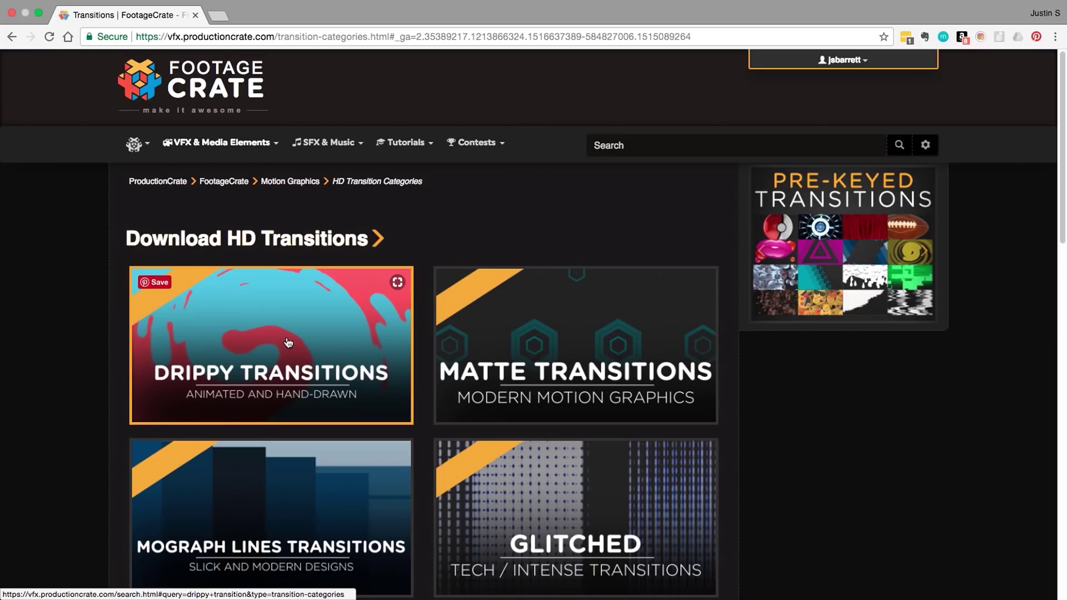
# Step: Preview the Drippy Transition - Slice clip, then bring up the modernmotion motion graphics elements
pyautogui.click(288, 342)
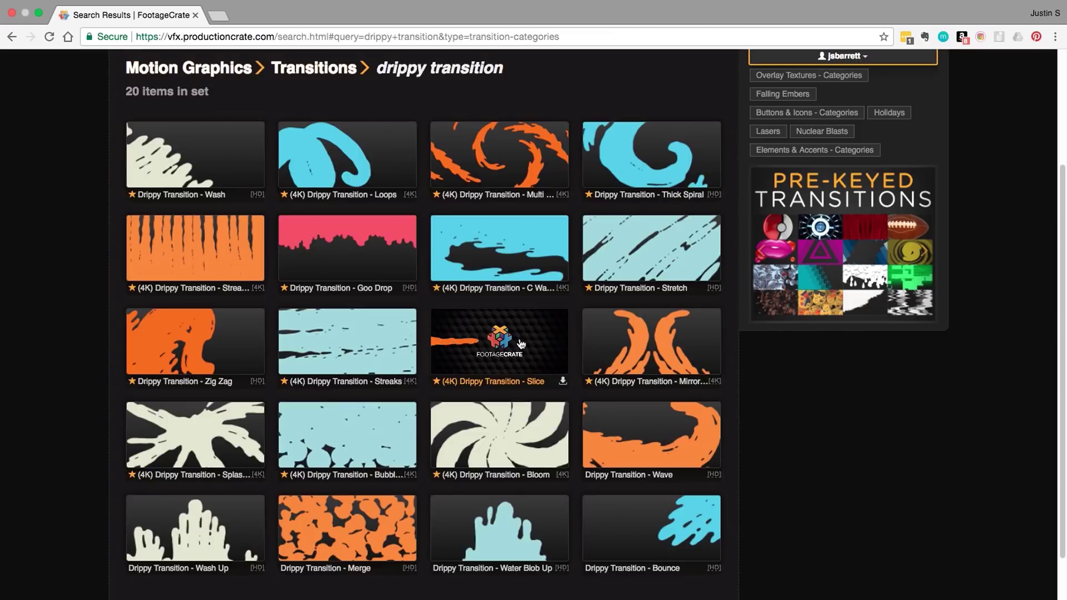
pyautogui.click(519, 338)
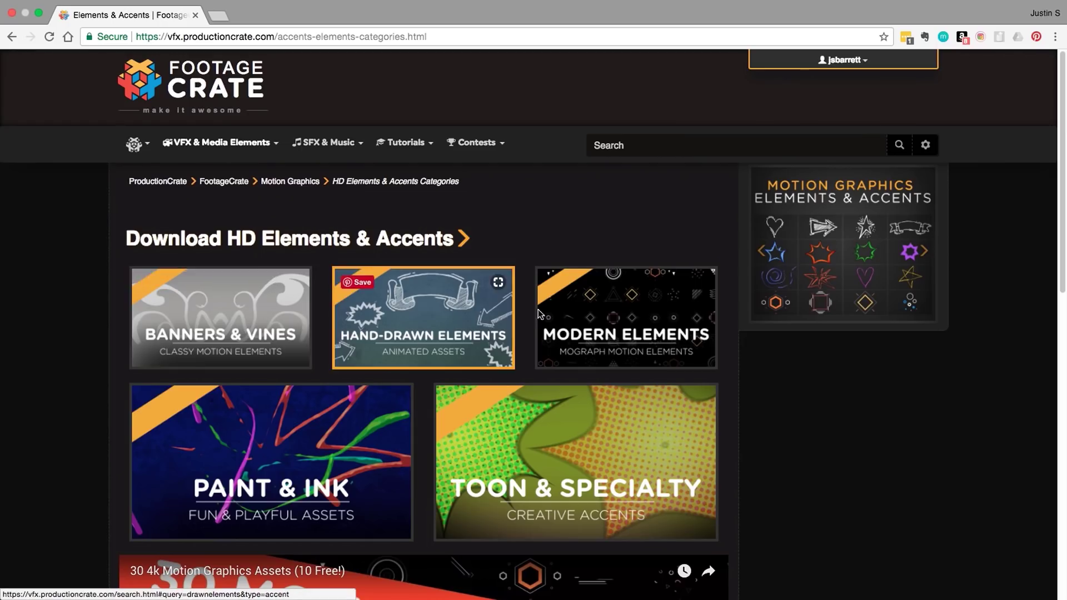
pyautogui.click(651, 319)
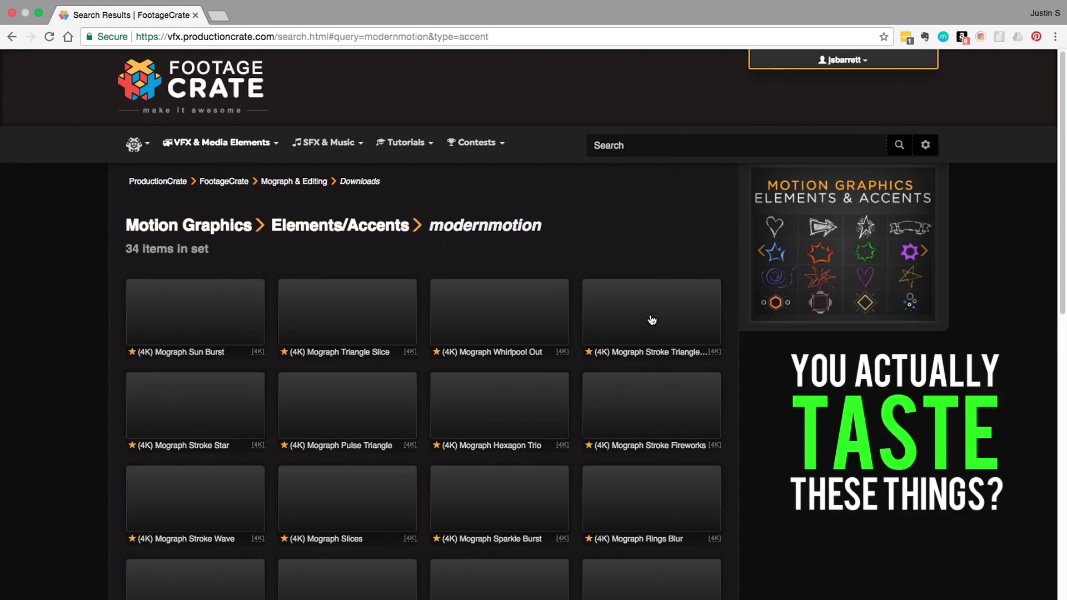
pyautogui.scroll(-3, 679, 307)
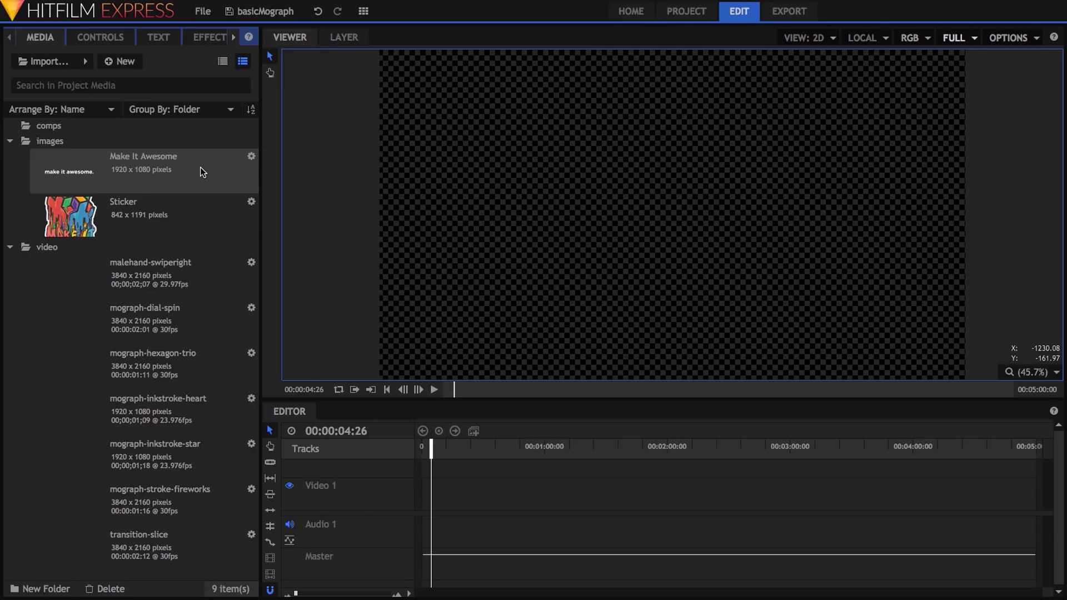
# Step: Add a blue 1920×1080 plane named Background to the images folder
pyautogui.rightClick(171, 142)
pyautogui.moveTo(196, 148)
pyautogui.click(278, 162)
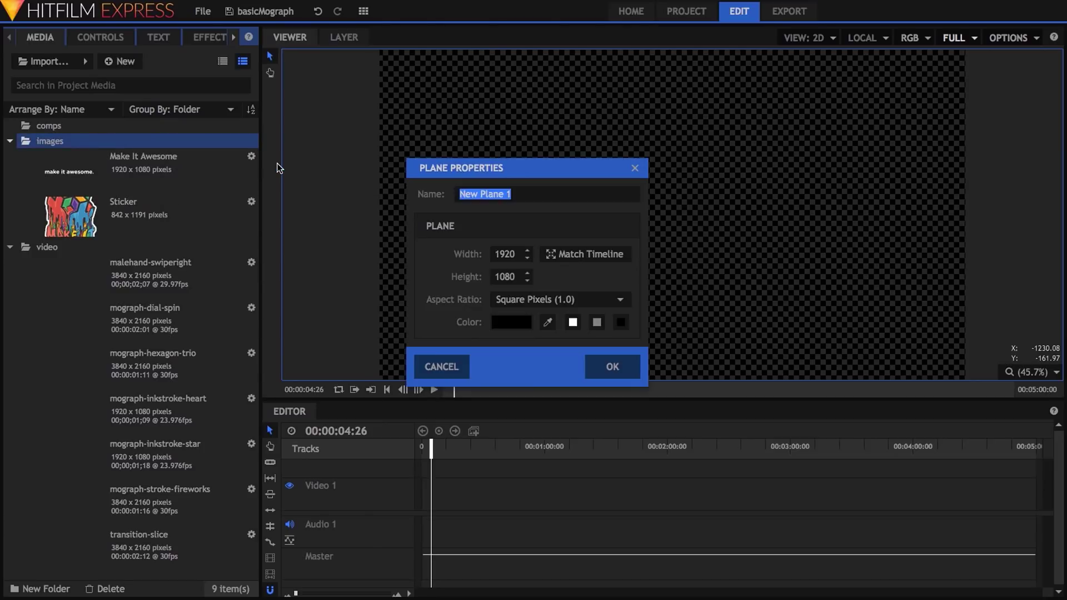
pyautogui.write('Background')
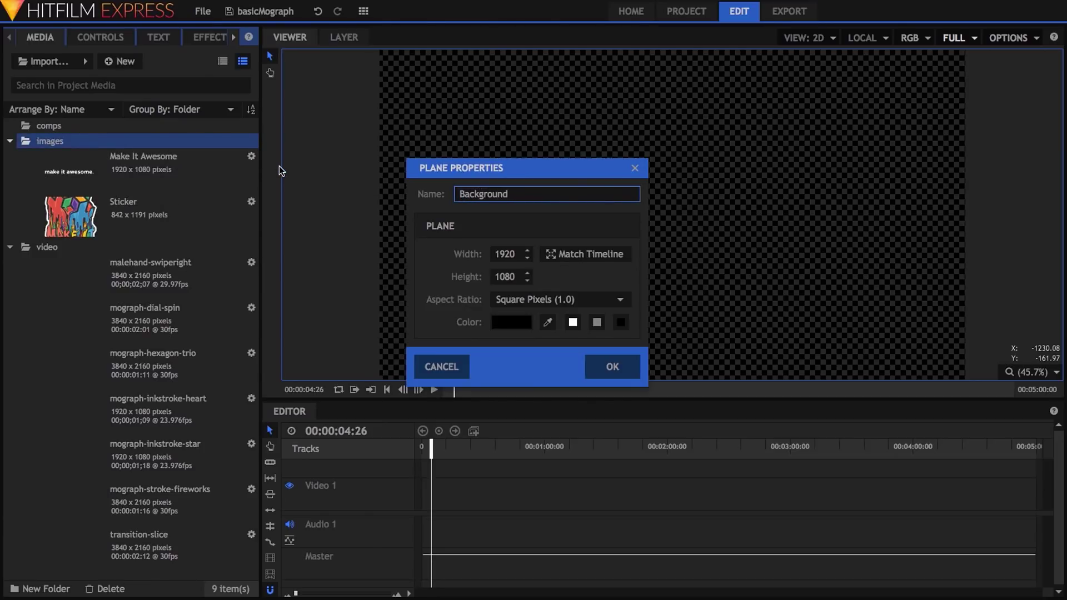
pyautogui.press('Tab')
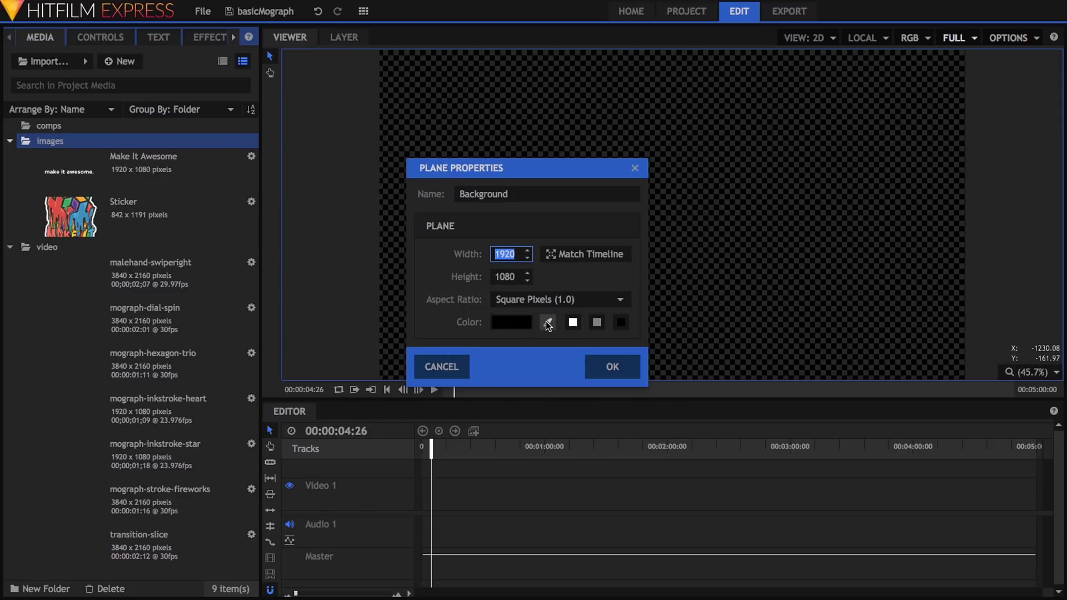
pyautogui.click(547, 322)
pyautogui.click(536, 369)
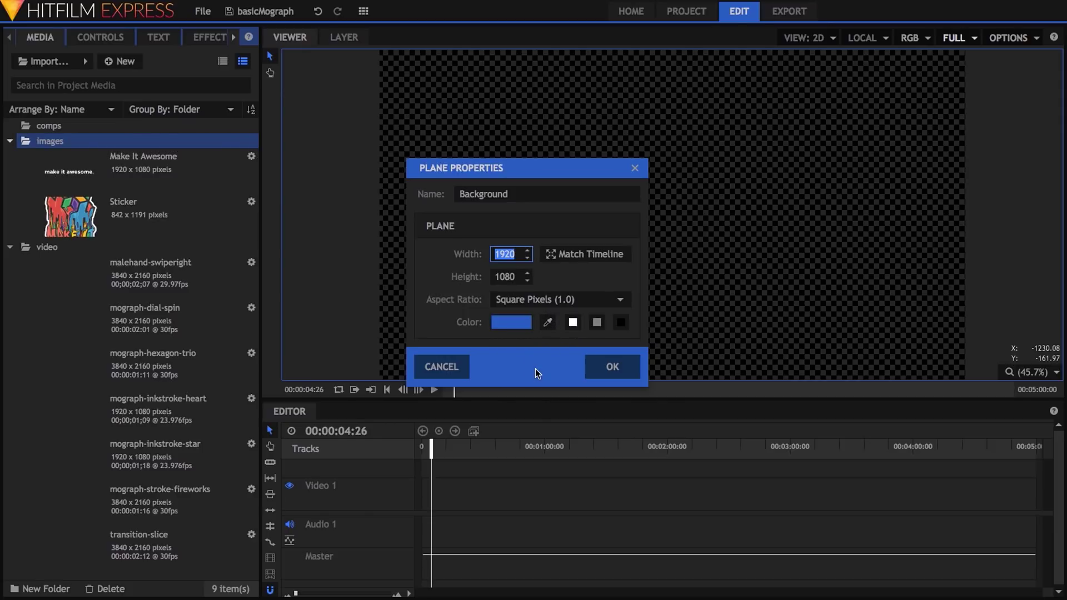
pyautogui.click(609, 367)
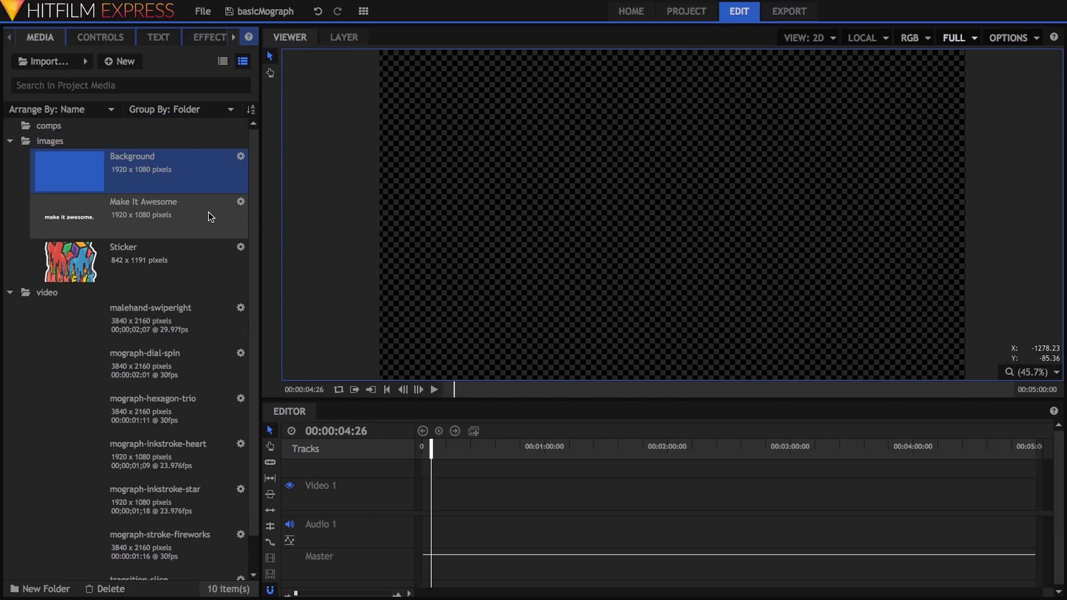
# Step: Create a new composite shot named Text 1 in the comps folder
pyautogui.rightClick(139, 127)
pyautogui.moveTo(155, 133)
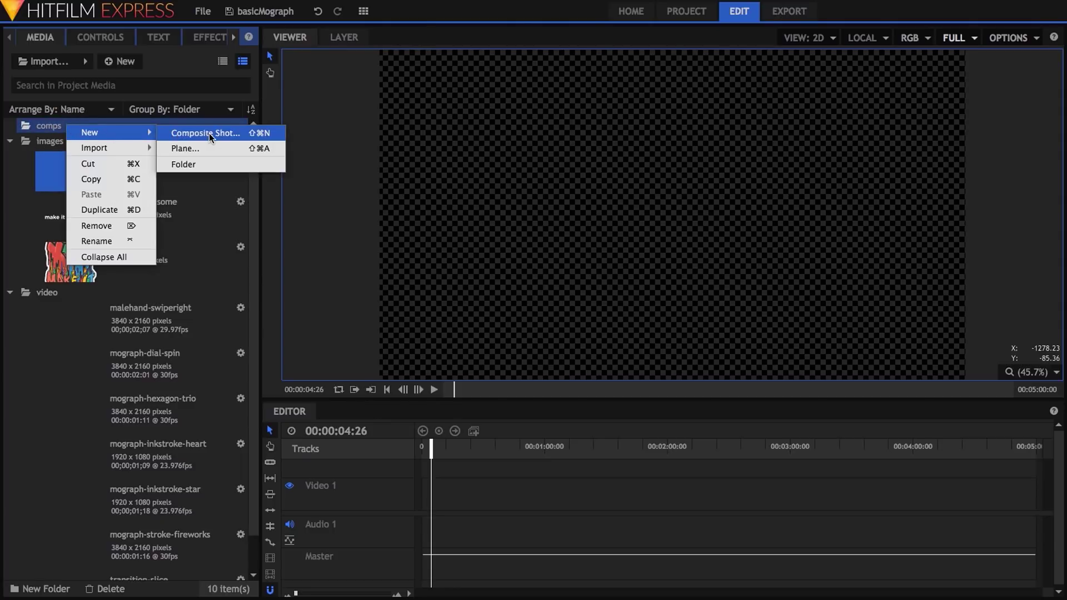
pyautogui.click(295, 133)
pyautogui.write('Text 1')
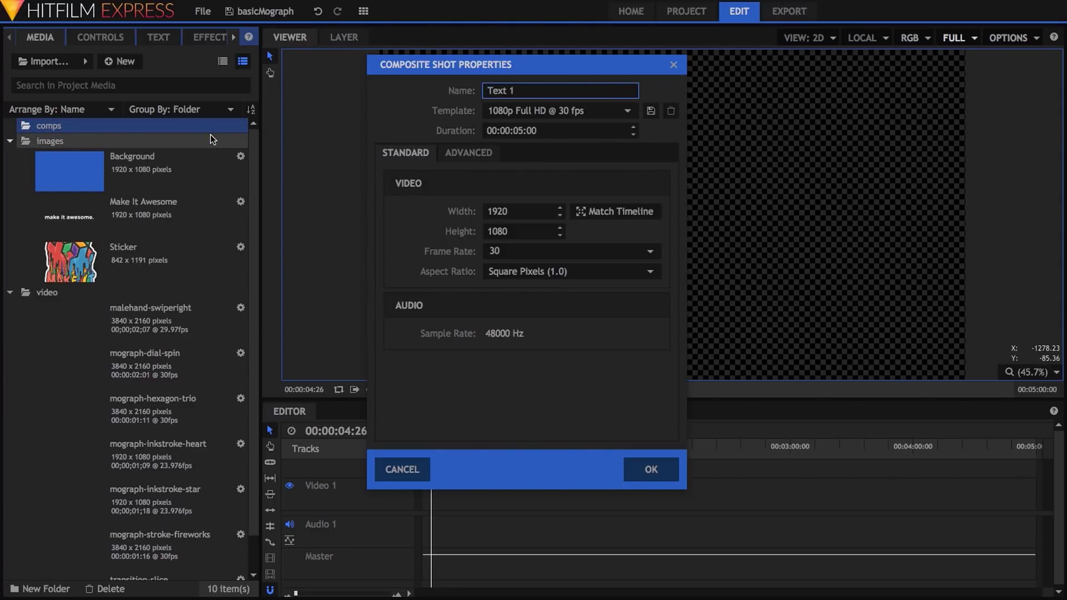
pyautogui.press('Tab')
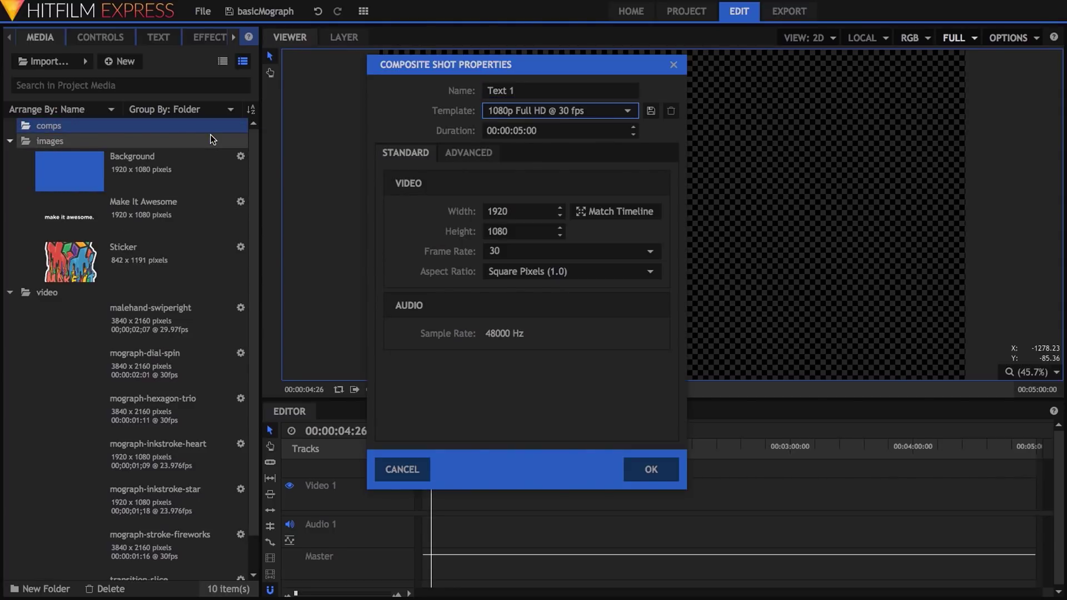
pyautogui.press('Tab')
pyautogui.press('Tab')
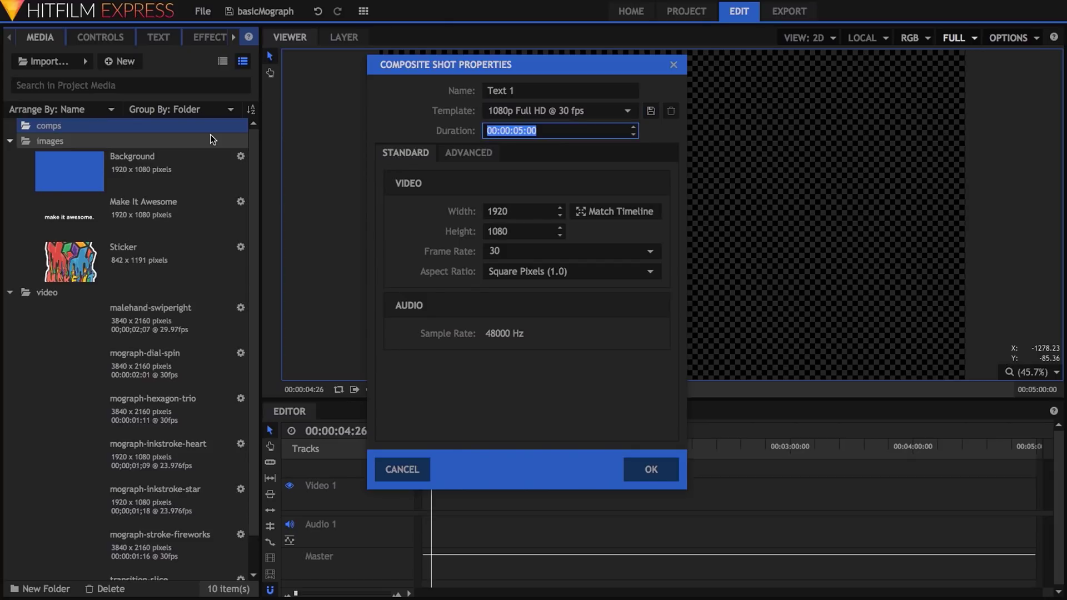
pyautogui.click(629, 469)
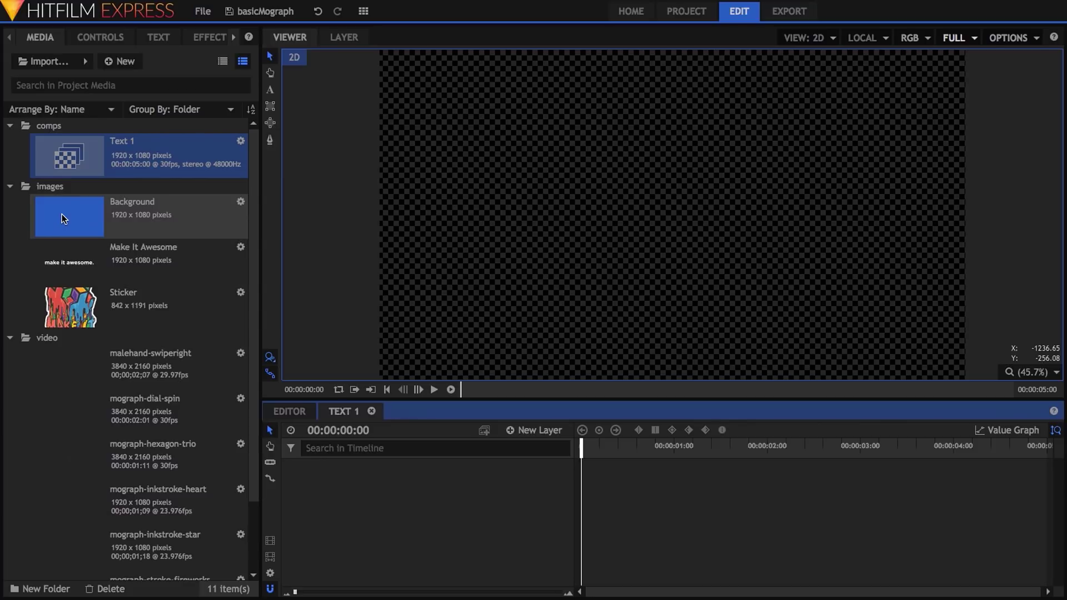
# Step: Place the Background plane in Text 1 and add a 1920×600 text layer
pyautogui.moveTo(61, 214); pyautogui.dragTo(393, 511)
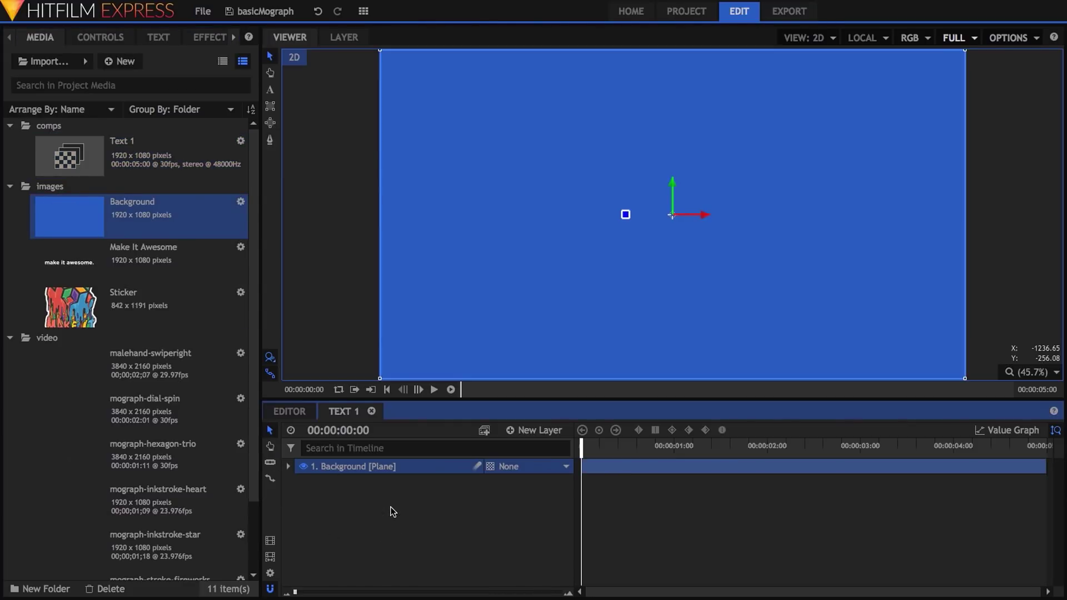
pyautogui.click(534, 431)
pyautogui.click(524, 463)
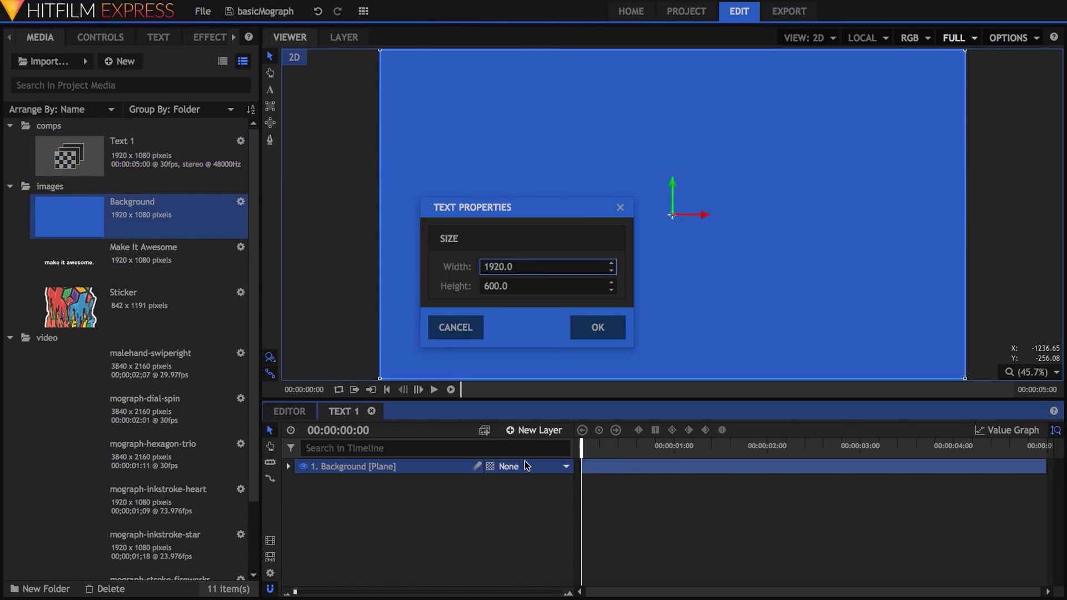
pyautogui.press('Tab')
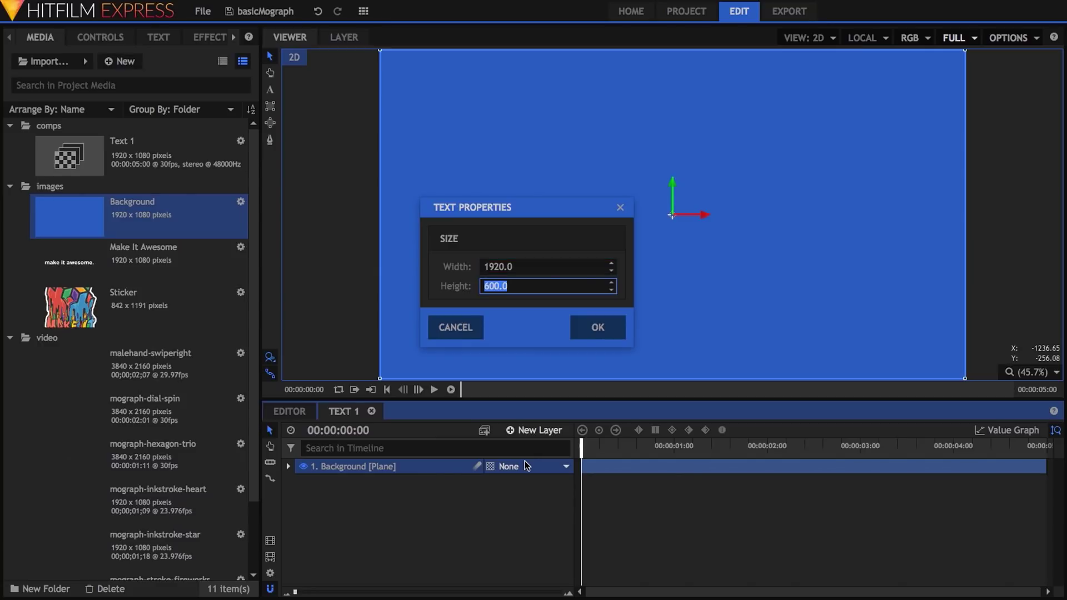
pyautogui.click(599, 329)
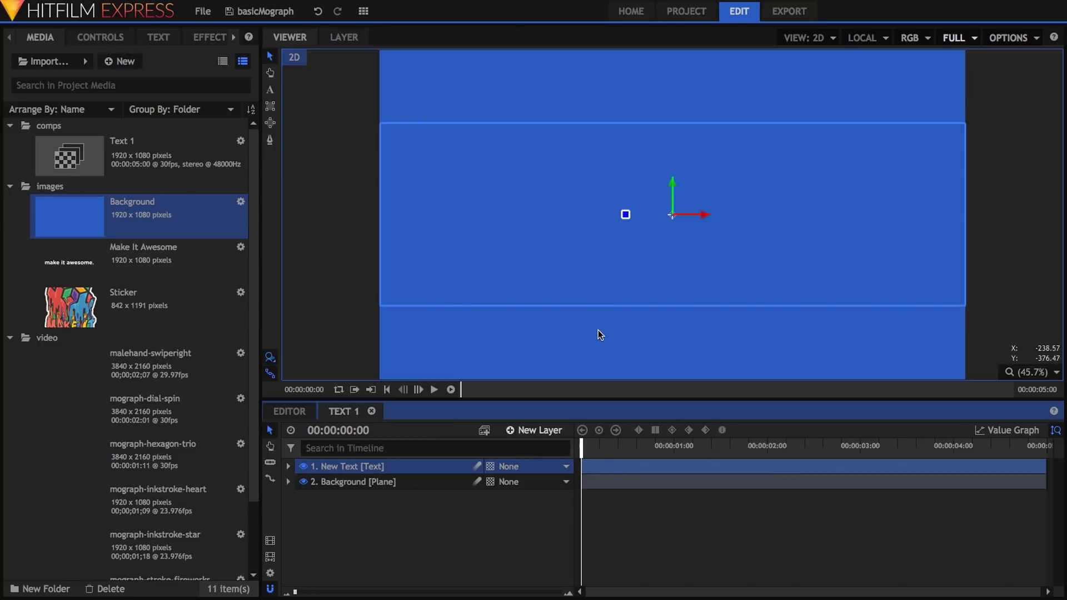
pyautogui.press('F2')
# Step: Name the text layer Text Top and type 'when in doubt' in the viewer
pyautogui.write('Text')
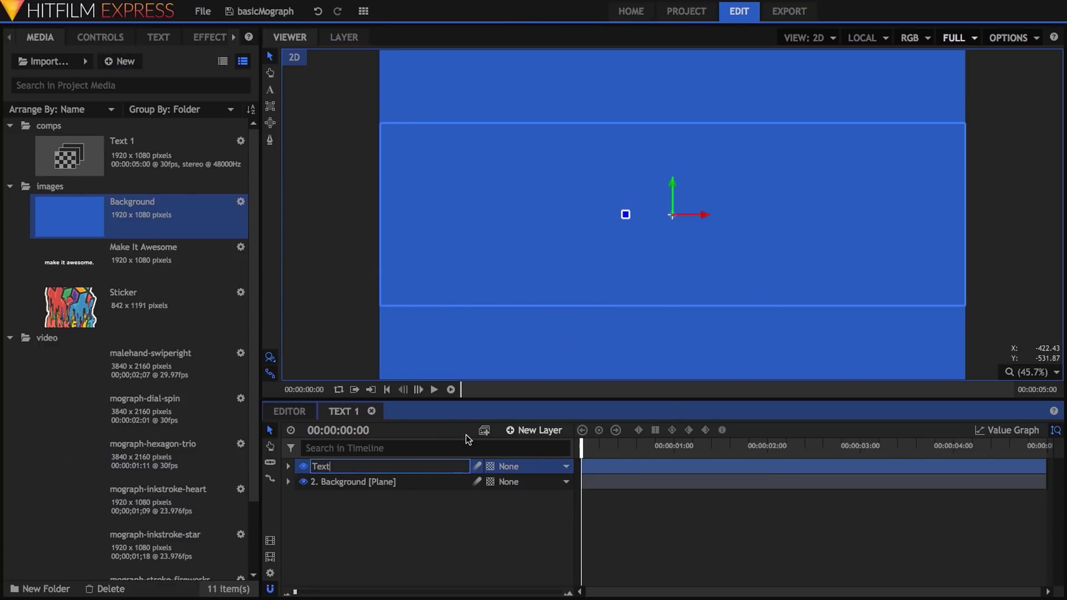
pyautogui.write(' Top')
pyautogui.press('Return')
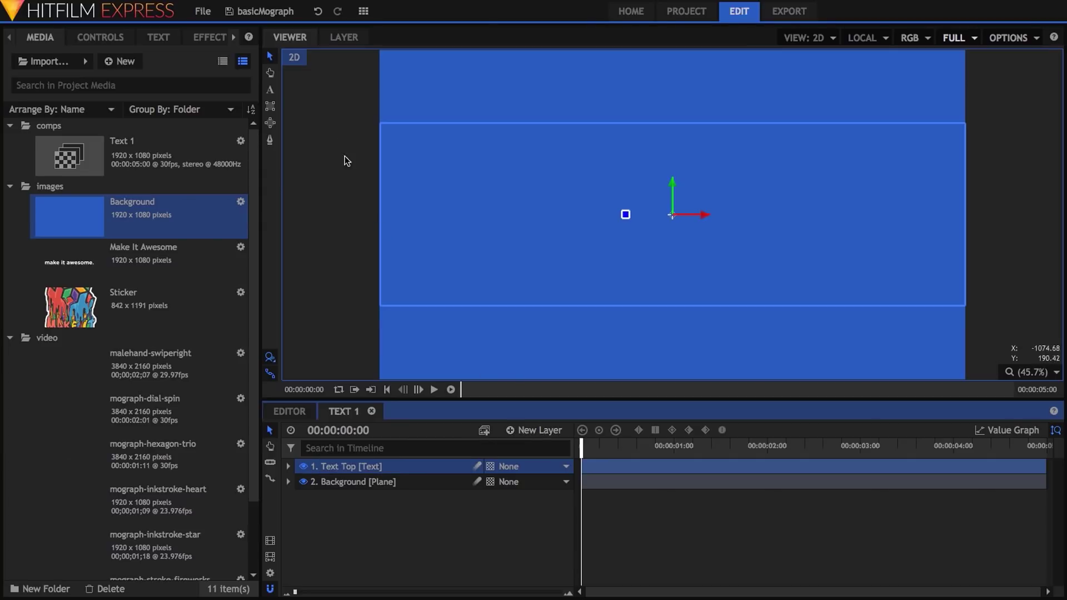
pyautogui.click(270, 91)
pyautogui.write('whel')
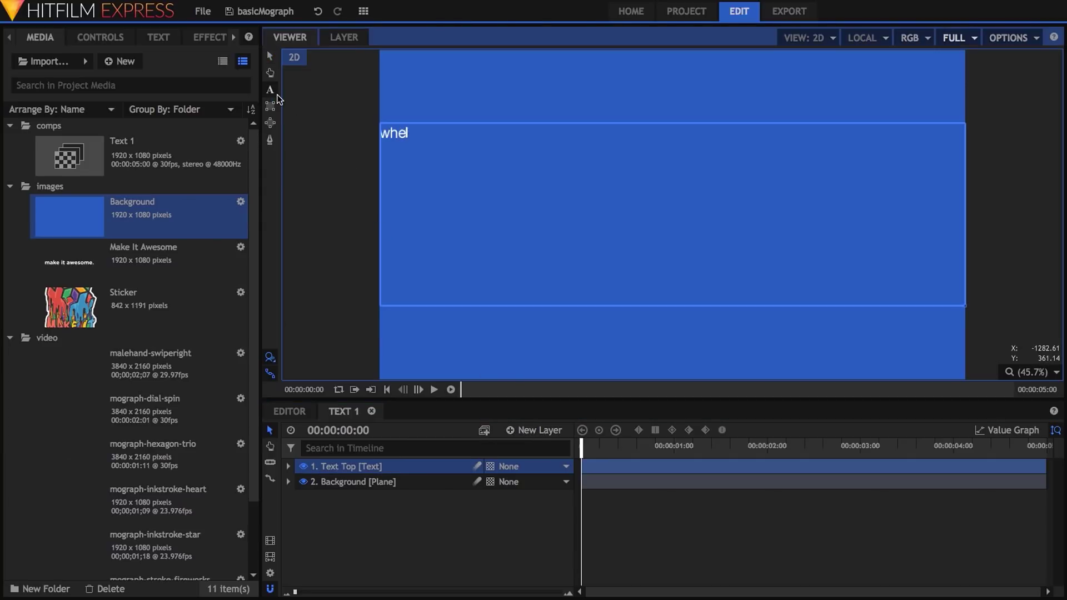
pyautogui.write('doubt')
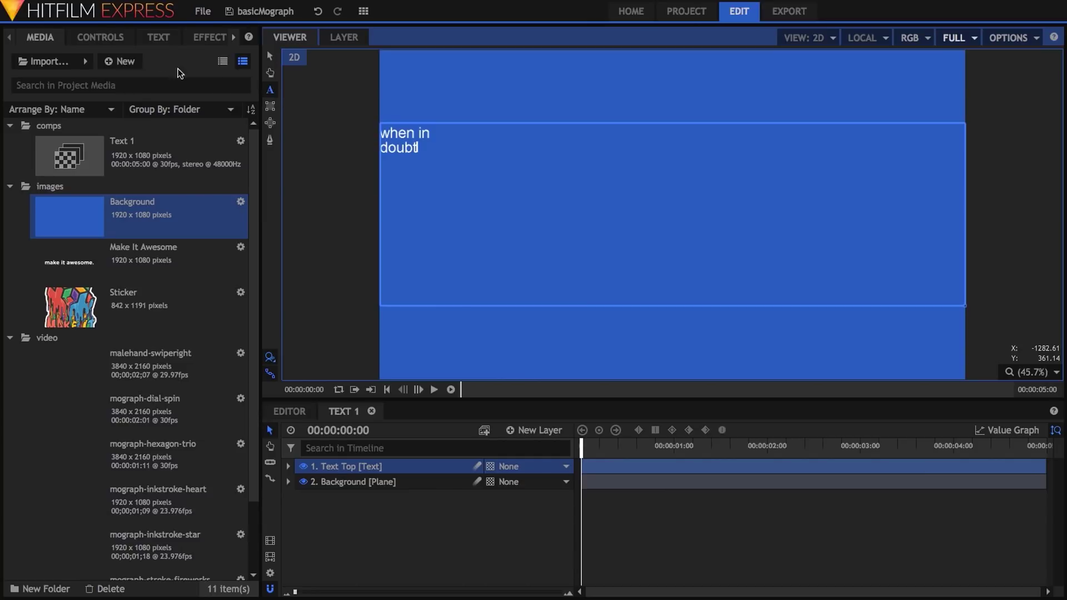
# Step: Set the whole text to American Typewriter, centred
pyautogui.click(158, 37)
pyautogui.click(428, 153)
pyautogui.moveTo(428, 153); pyautogui.dragTo(361, 126)
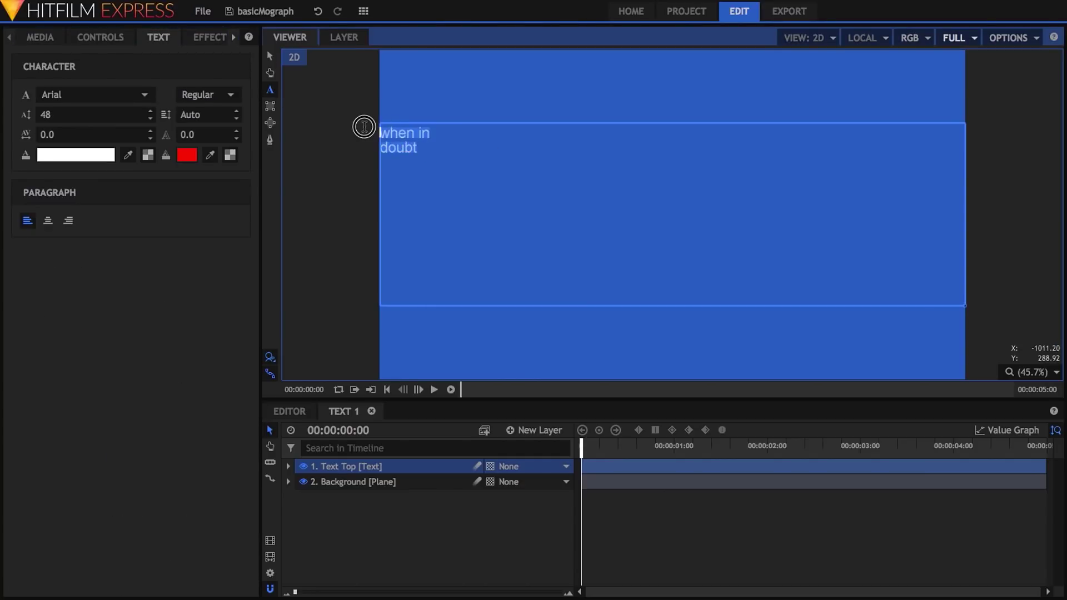
pyautogui.click(90, 95)
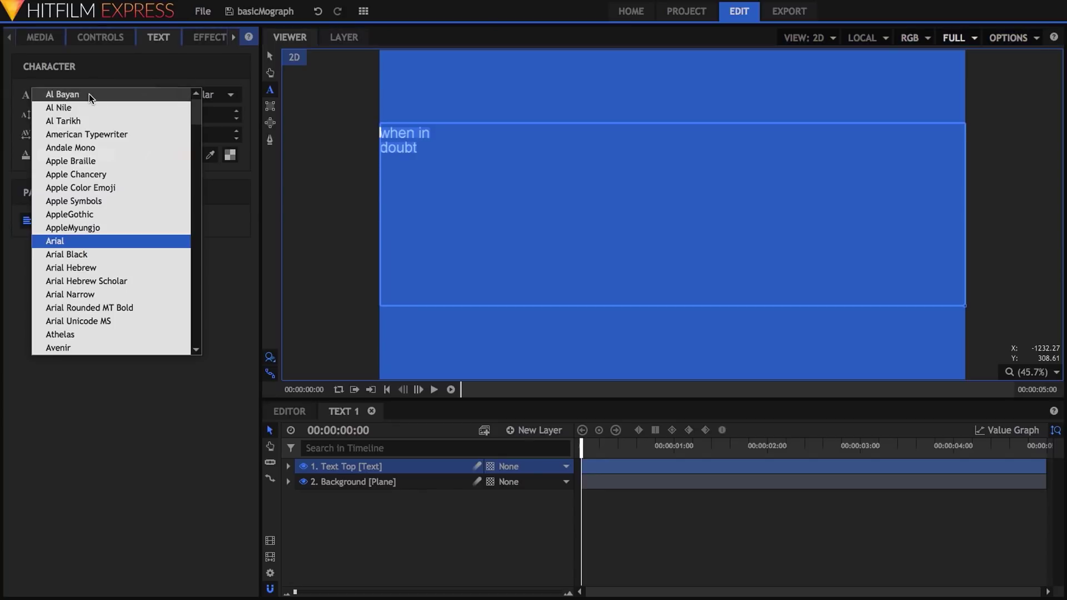
pyautogui.click(87, 134)
pyautogui.click(48, 221)
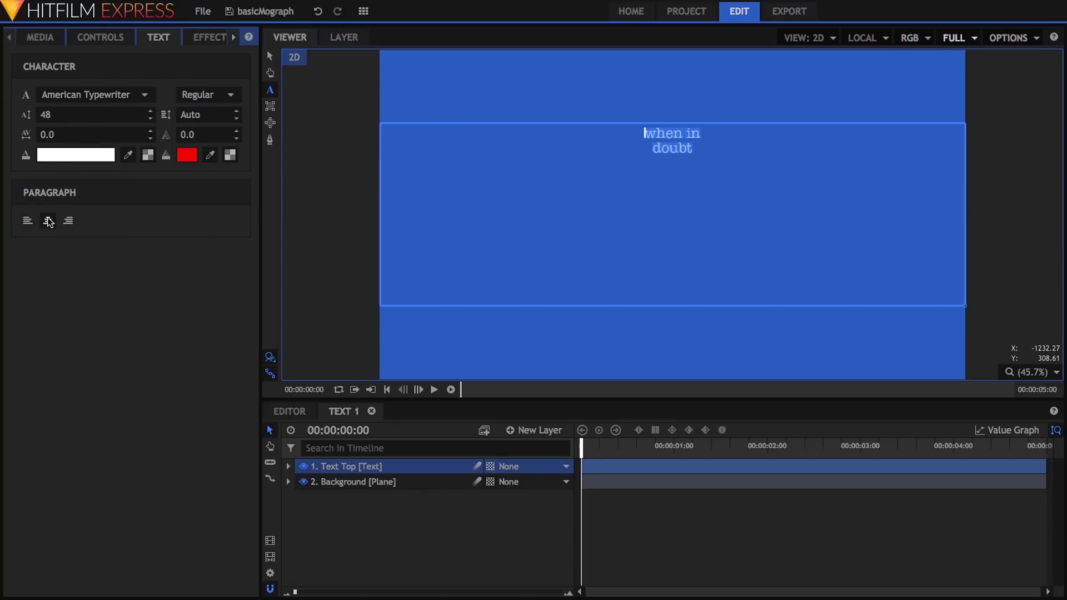
pyautogui.scroll(20, 67, 119)
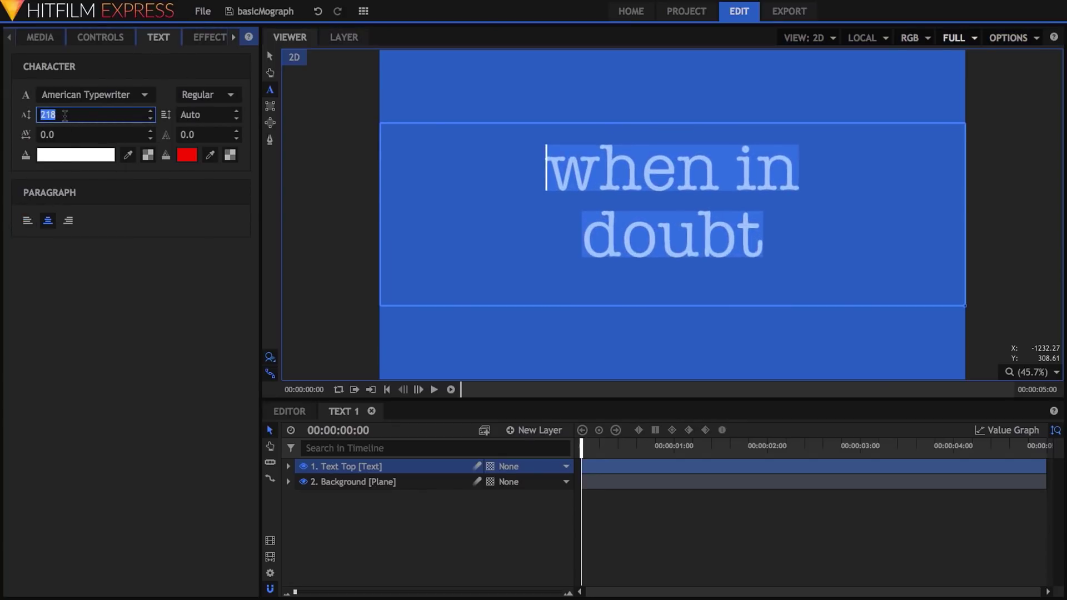
# Step: Make the first line 'when in' font size 198
pyautogui.click(682, 177)
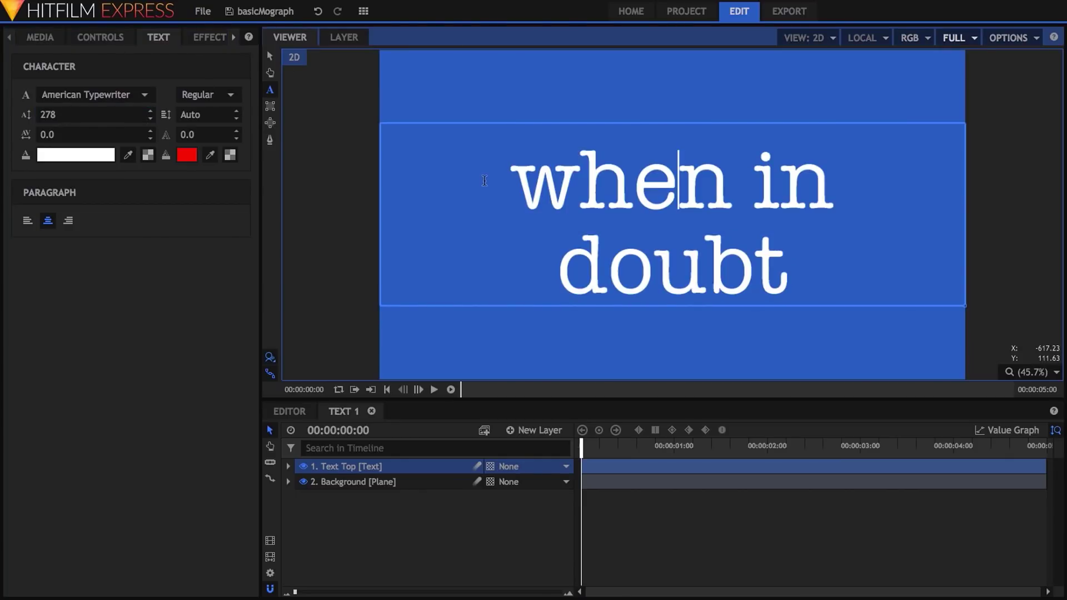
pyautogui.click(523, 181)
pyautogui.moveTo(522, 180); pyautogui.dragTo(834, 181)
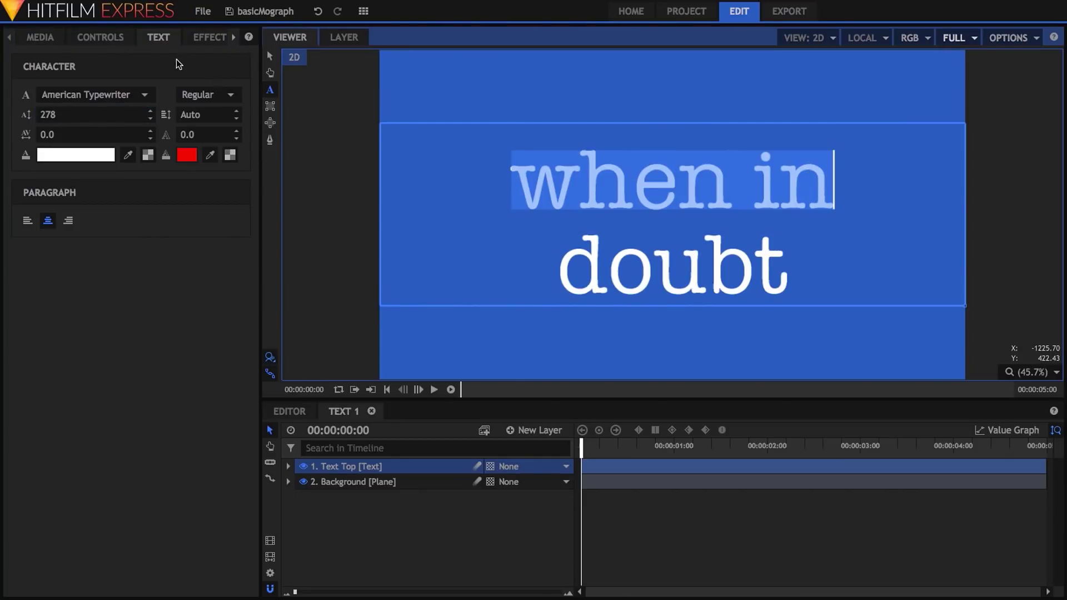
pyautogui.scroll(-8, 88, 116)
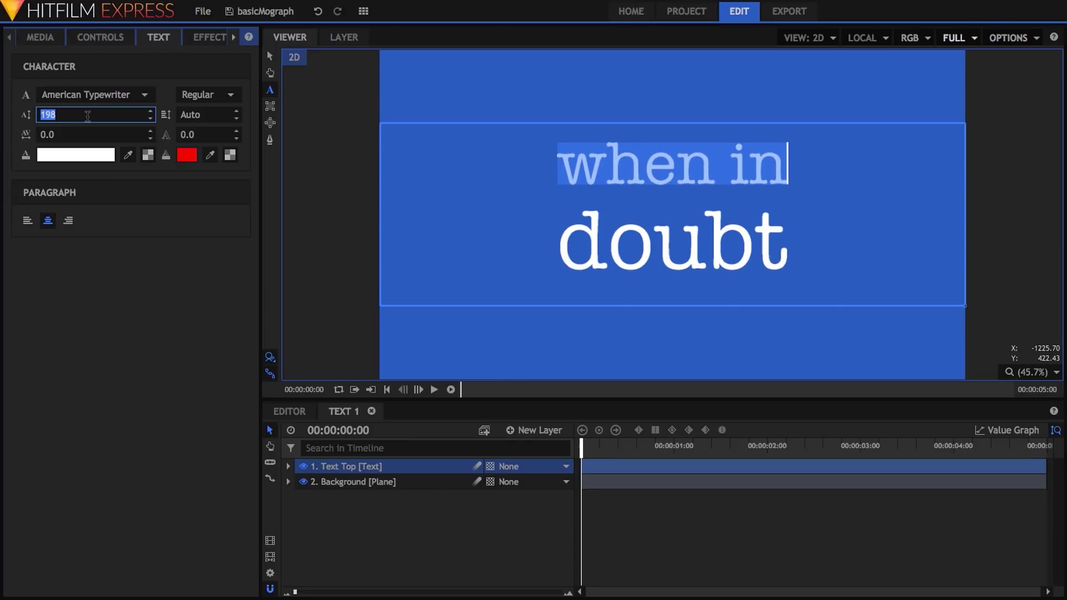
pyautogui.click(788, 167)
# Step: Give both lines of text a black outline, width 4.0
pyautogui.moveTo(788, 261); pyautogui.dragTo(380, 165)
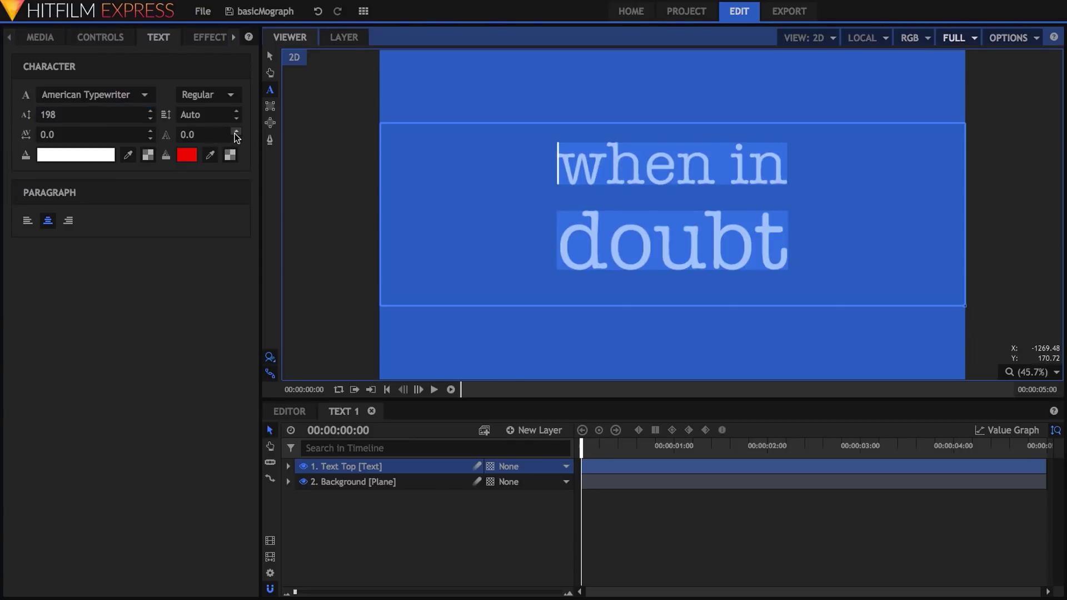
pyautogui.scroll(4, 238, 134)
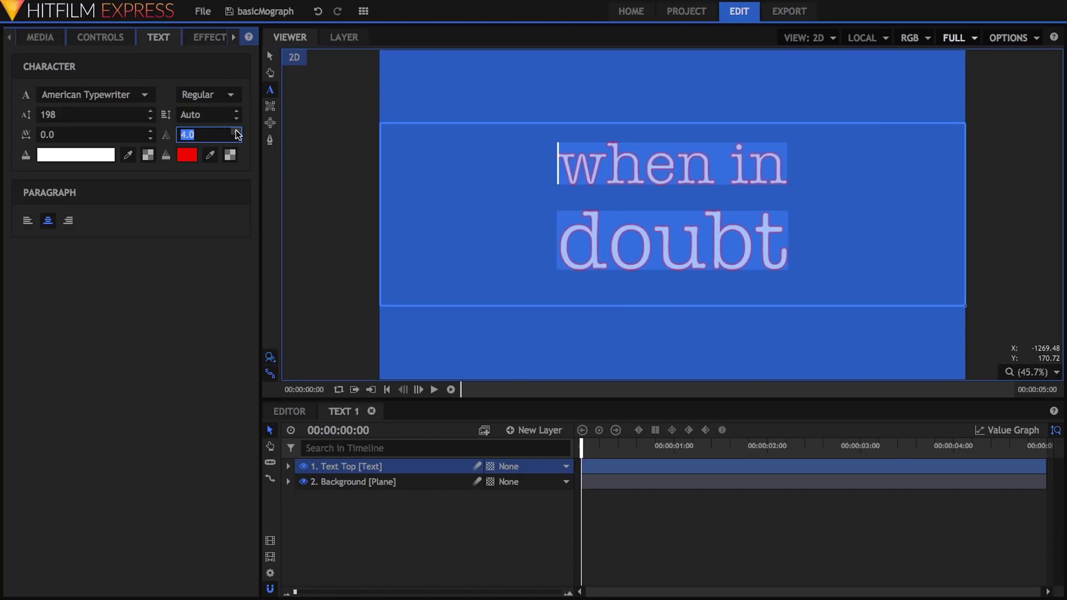
pyautogui.click(186, 155)
pyautogui.moveTo(198, 337); pyautogui.dragTo(161, 342)
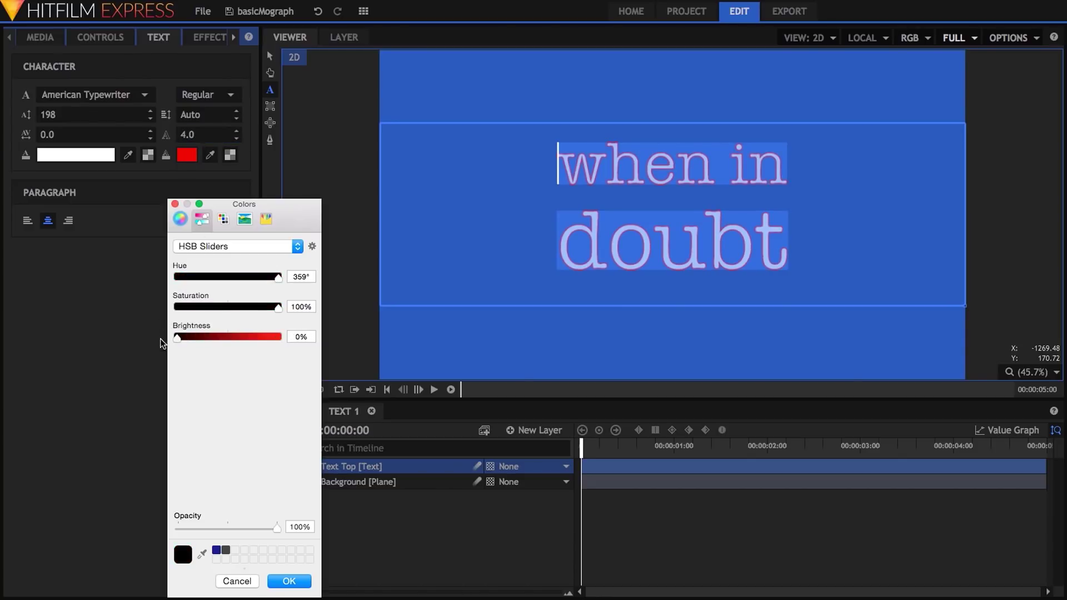
pyautogui.click(275, 582)
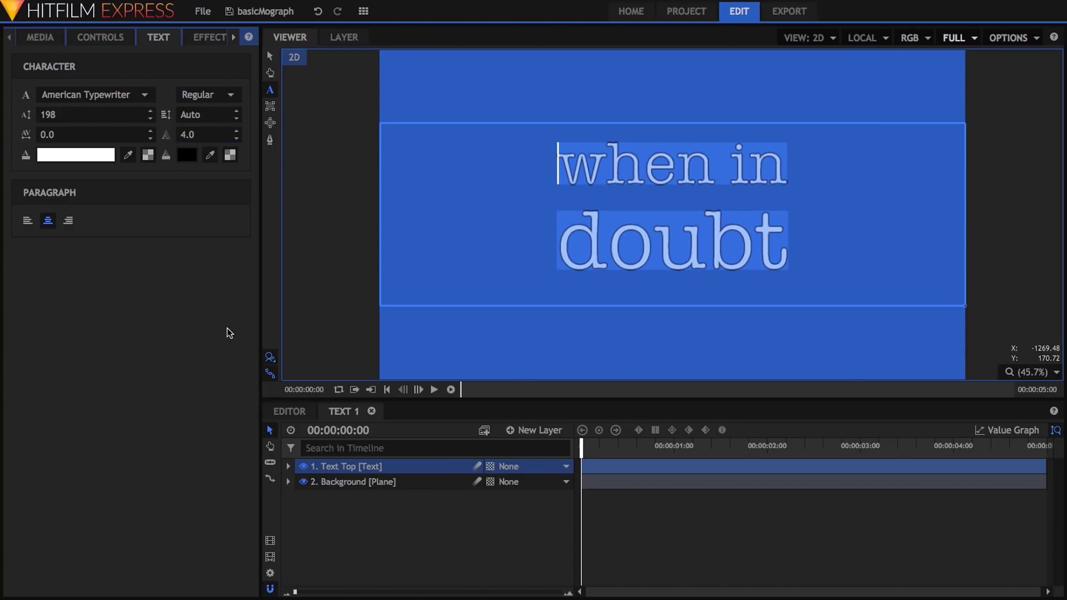
# Step: Set the viewer preview quality to Antialiased and switch to the Selection tool
pyautogui.click(976, 38)
pyautogui.click(970, 53)
pyautogui.click(270, 57)
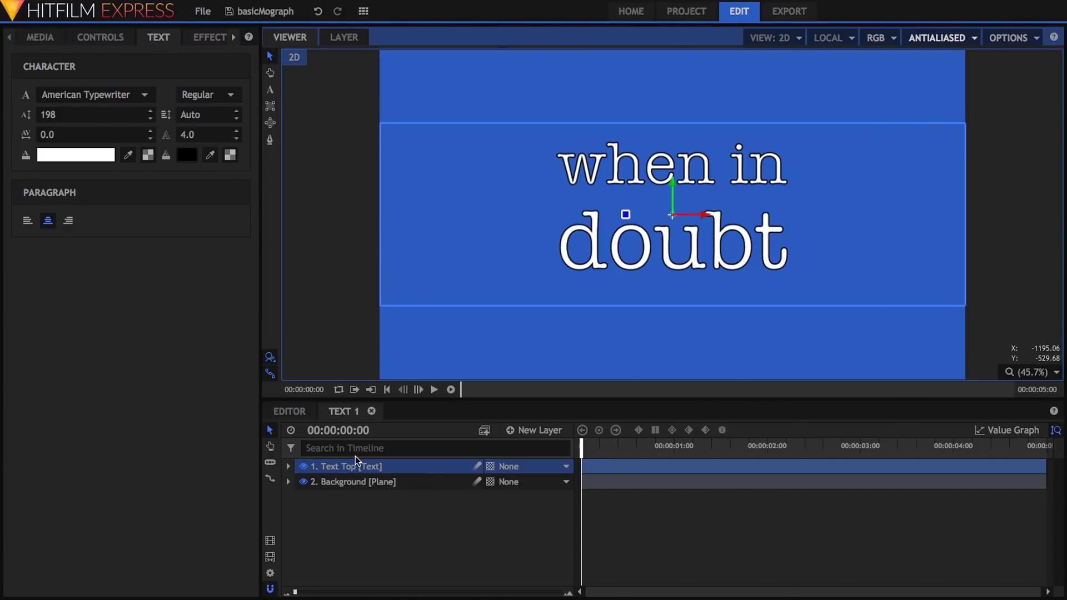
# Step: Duplicate the Background plane, hide the original, and rename the copy Blocker
pyautogui.click(370, 487)
pyautogui.rightClick(405, 481)
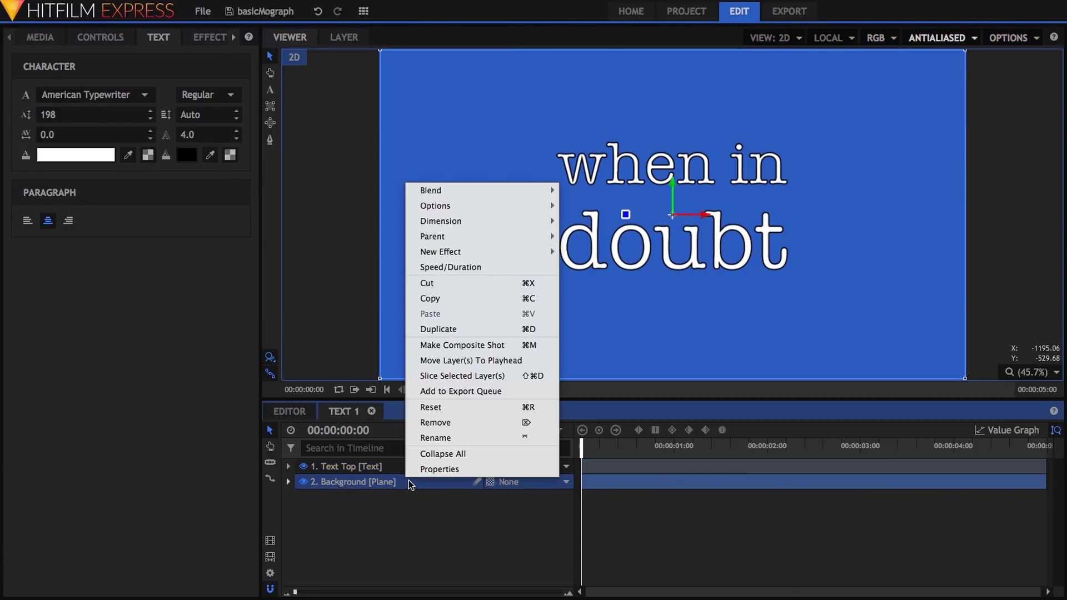
pyautogui.click(467, 331)
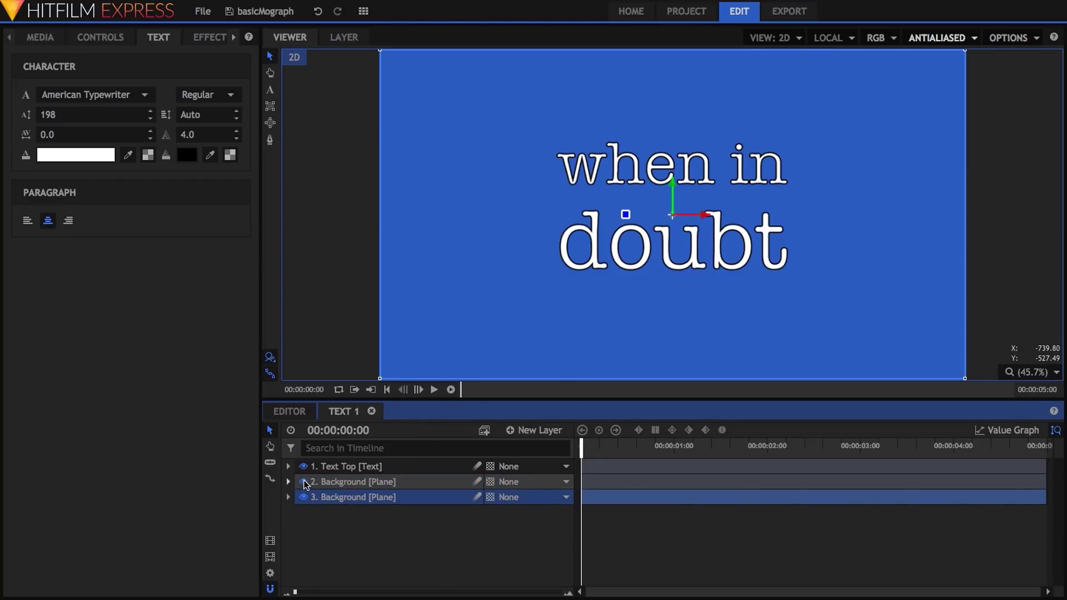
pyautogui.click(304, 482)
pyautogui.doubleClick(327, 498)
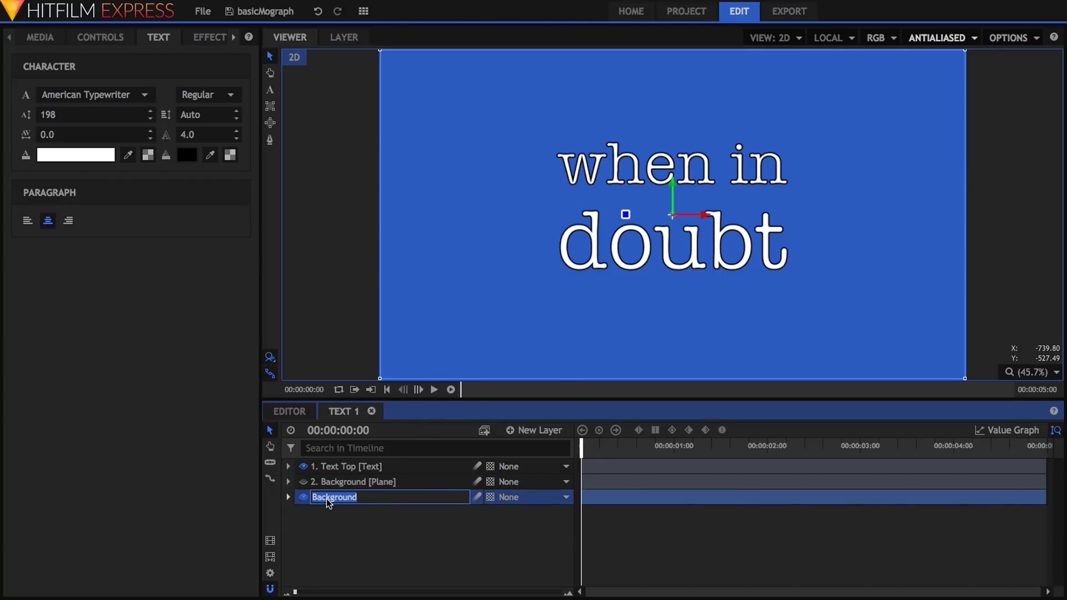
pyautogui.write('Blocker')
pyautogui.press('Return')
pyautogui.click(106, 37)
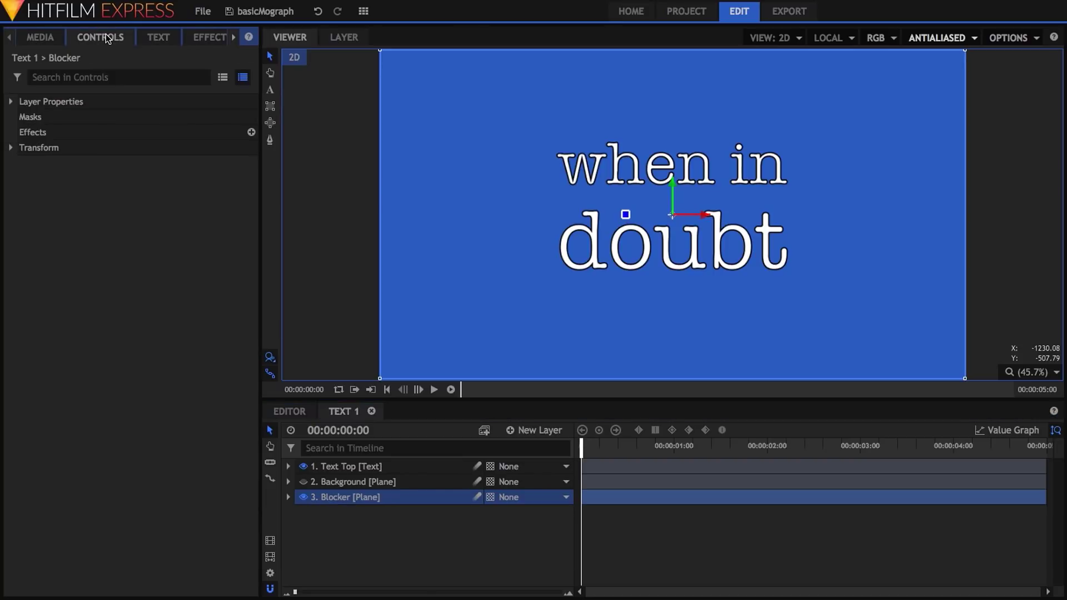
# Step: Set Blocker's Position Y to -540 and drag Text Top slightly lower in the frame
pyautogui.click(33, 147)
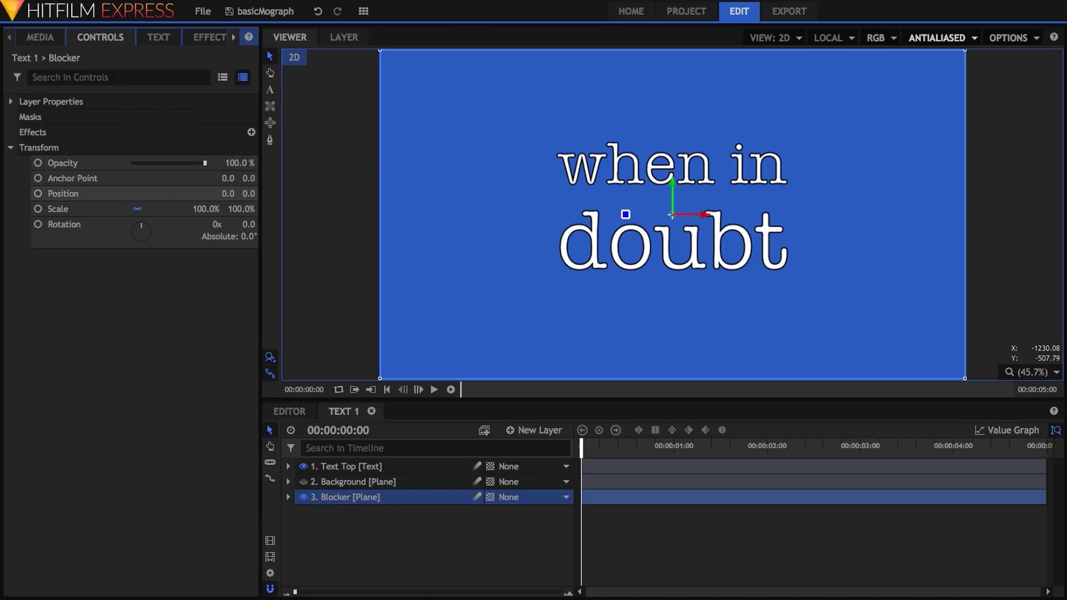
pyautogui.click(248, 193)
pyautogui.write('-5')
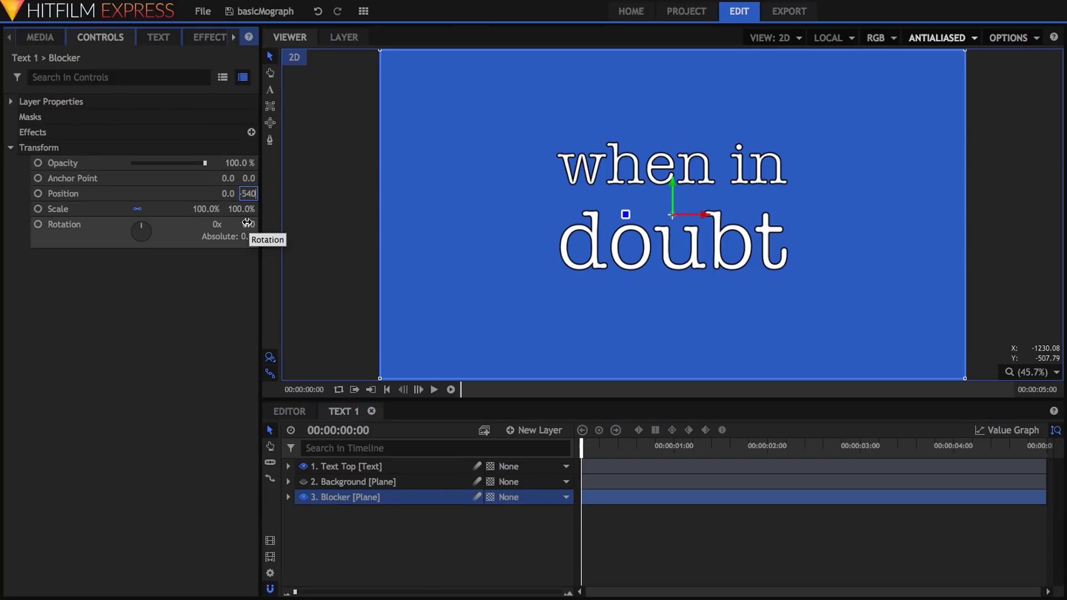
pyautogui.press('Return')
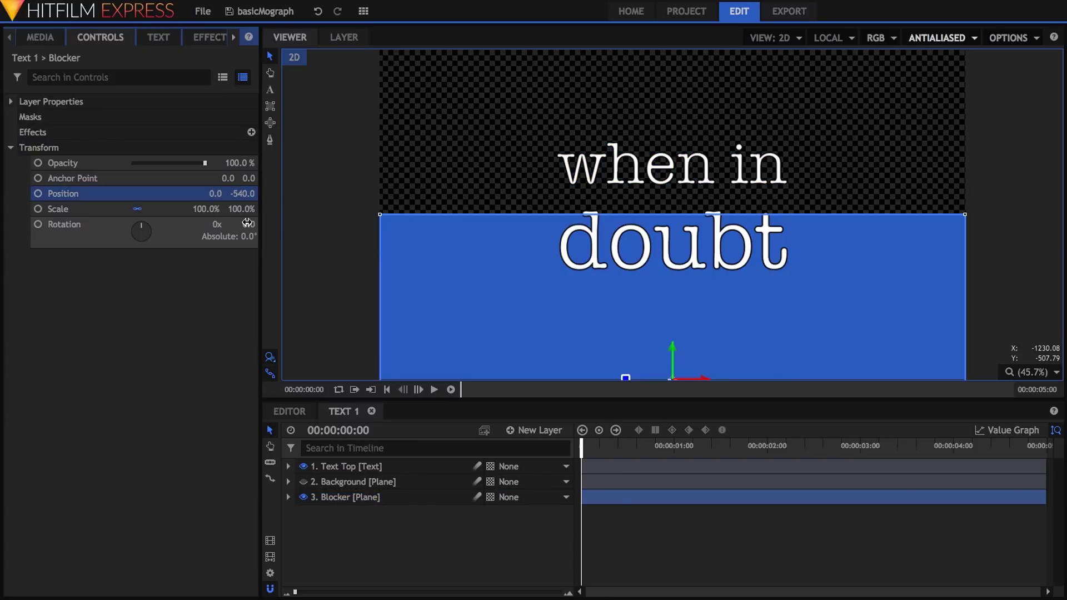
pyautogui.click(411, 466)
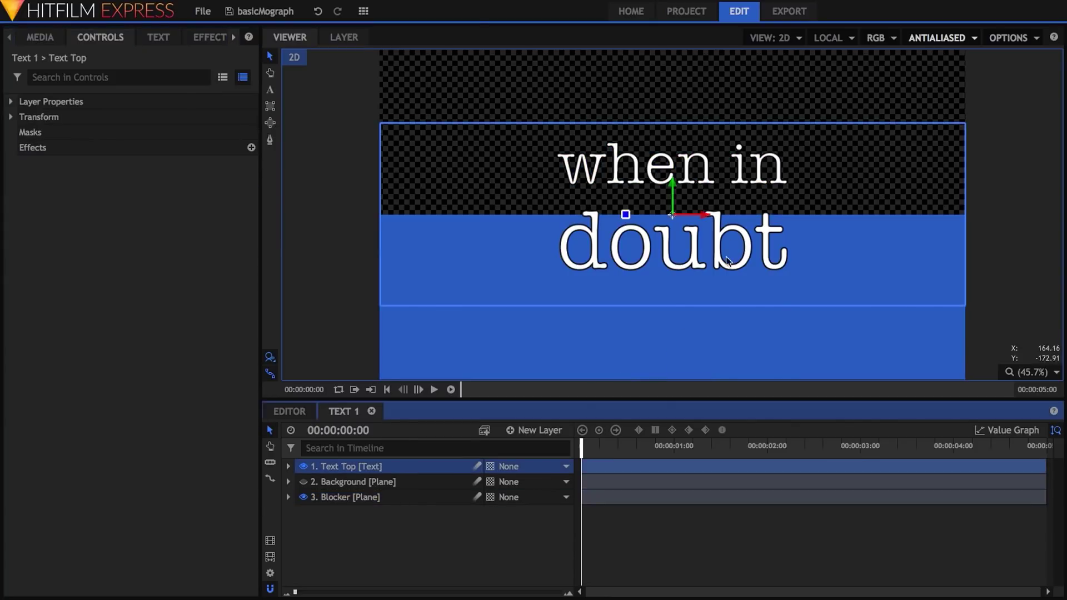
pyautogui.moveTo(673, 183); pyautogui.dragTo(667, 200)
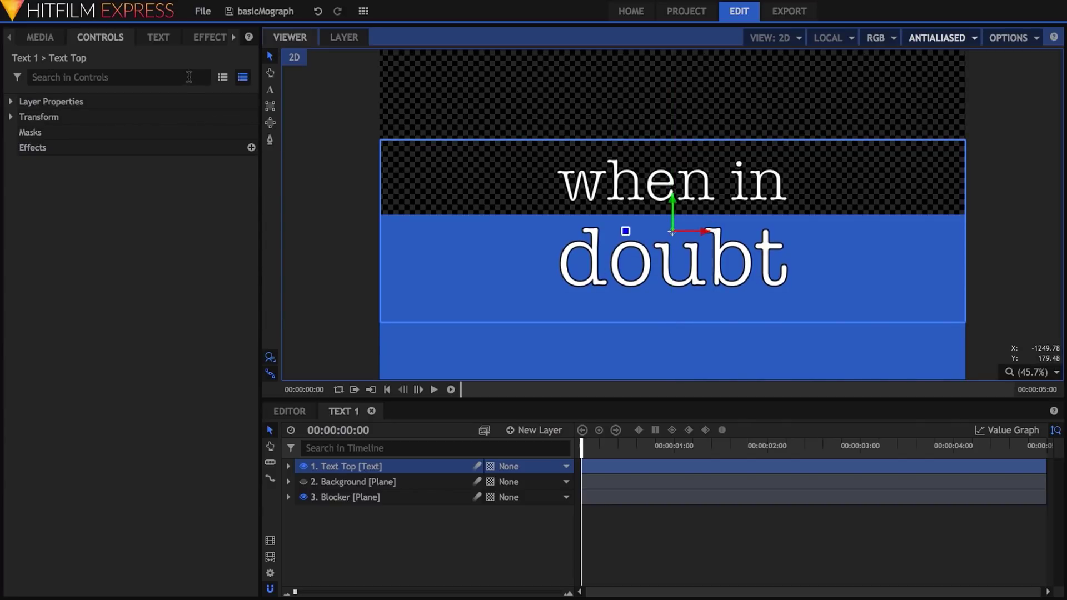
# Step: Apply the Set Matte effect to Text Top with 3. Blocker as its source layer
pyautogui.click(210, 37)
pyautogui.click(112, 57)
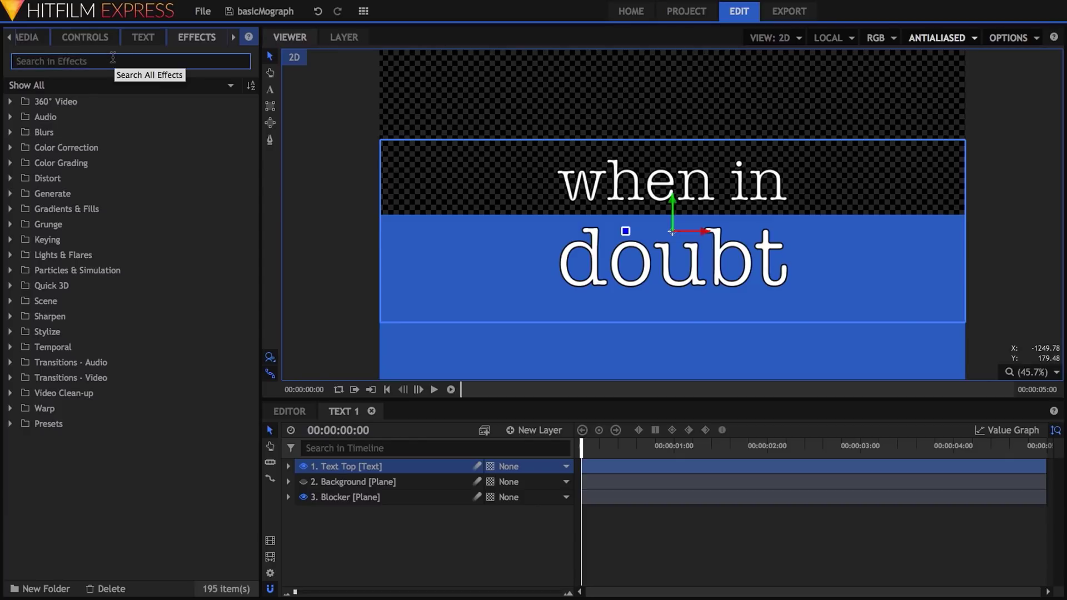
pyautogui.write('set m')
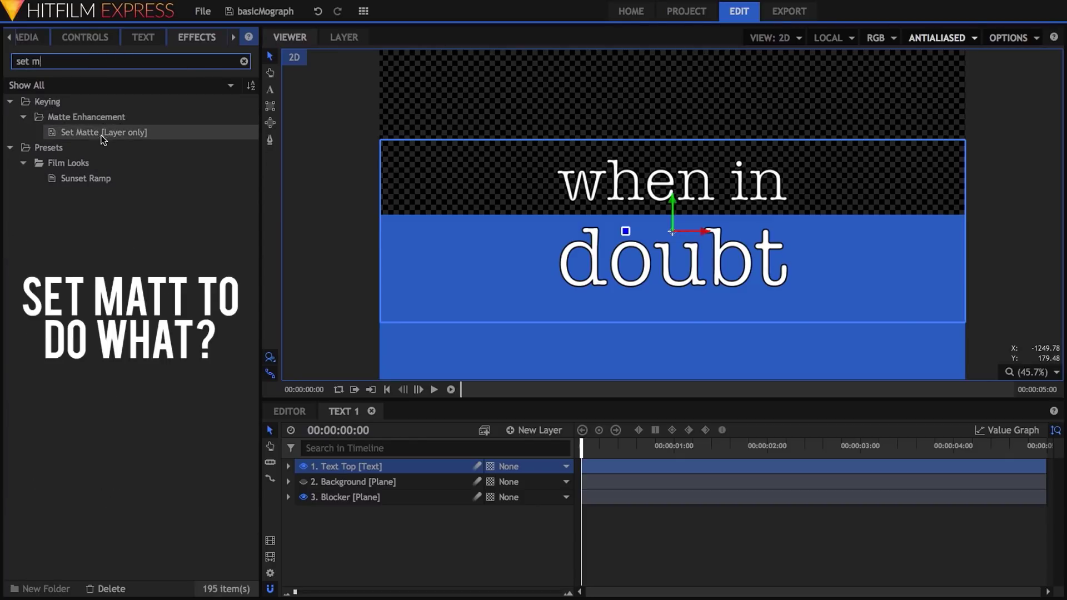
pyautogui.moveTo(86, 135); pyautogui.dragTo(349, 471)
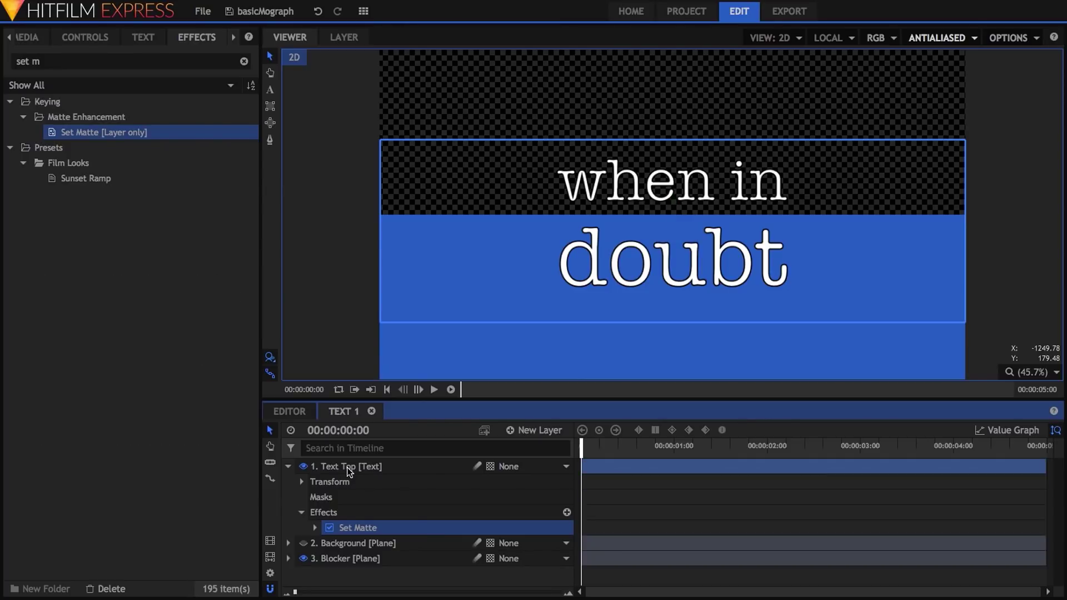
pyautogui.click(85, 37)
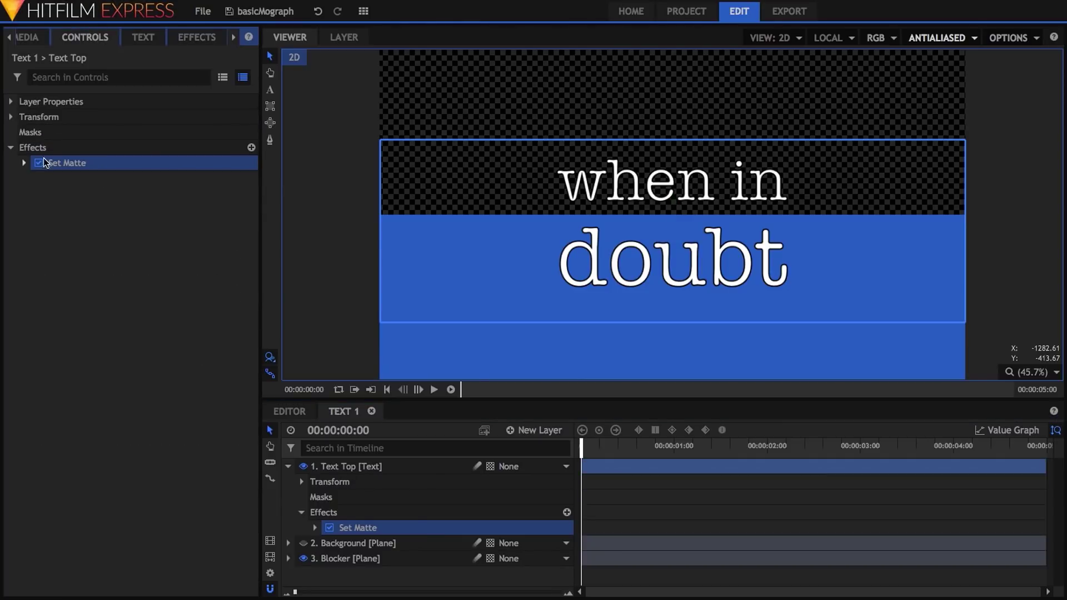
pyautogui.click(24, 163)
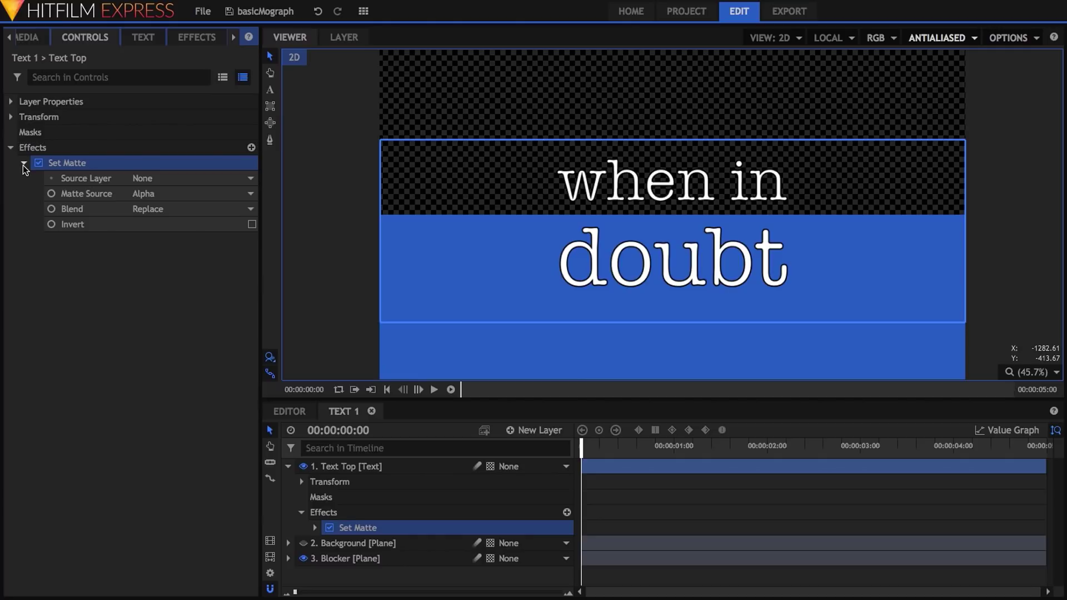
pyautogui.click(166, 179)
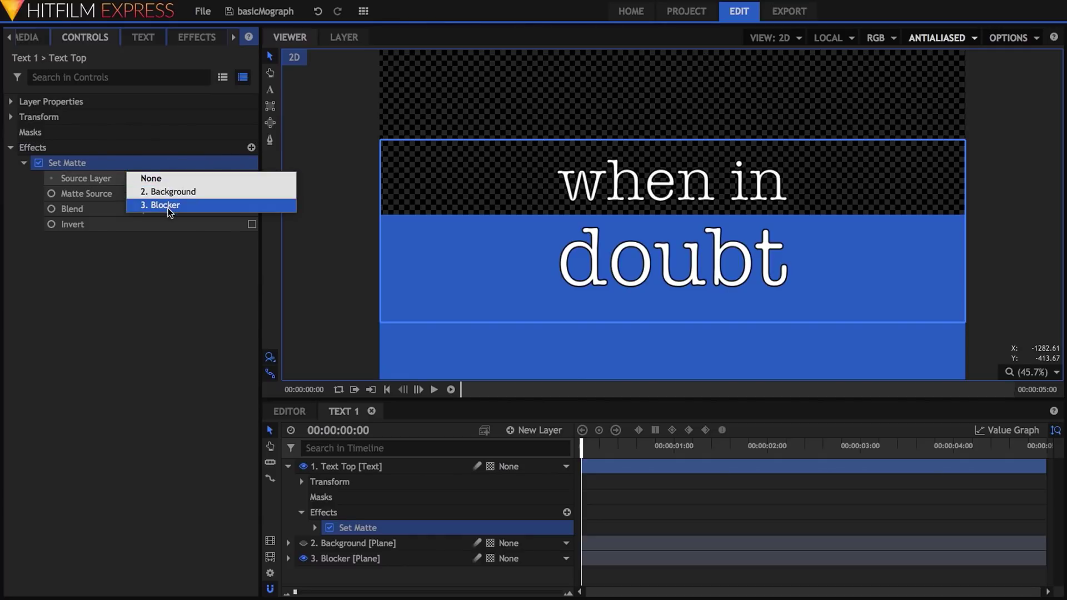
pyautogui.click(165, 205)
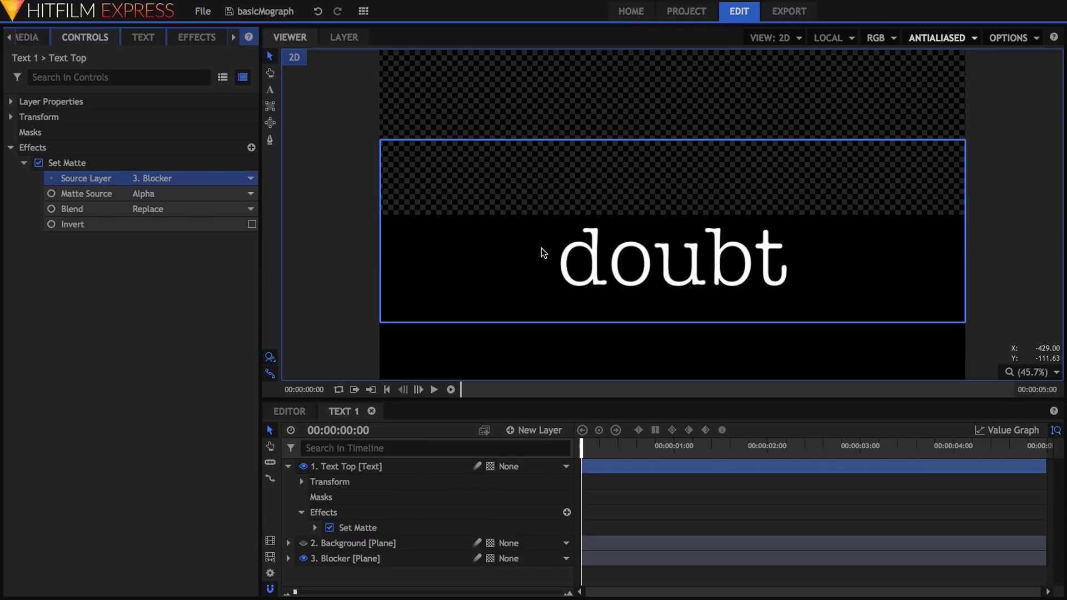
# Step: Set the Set Matte blend to Subtract so only 'when in' remains visible
pyautogui.click(304, 466)
pyautogui.click(304, 466)
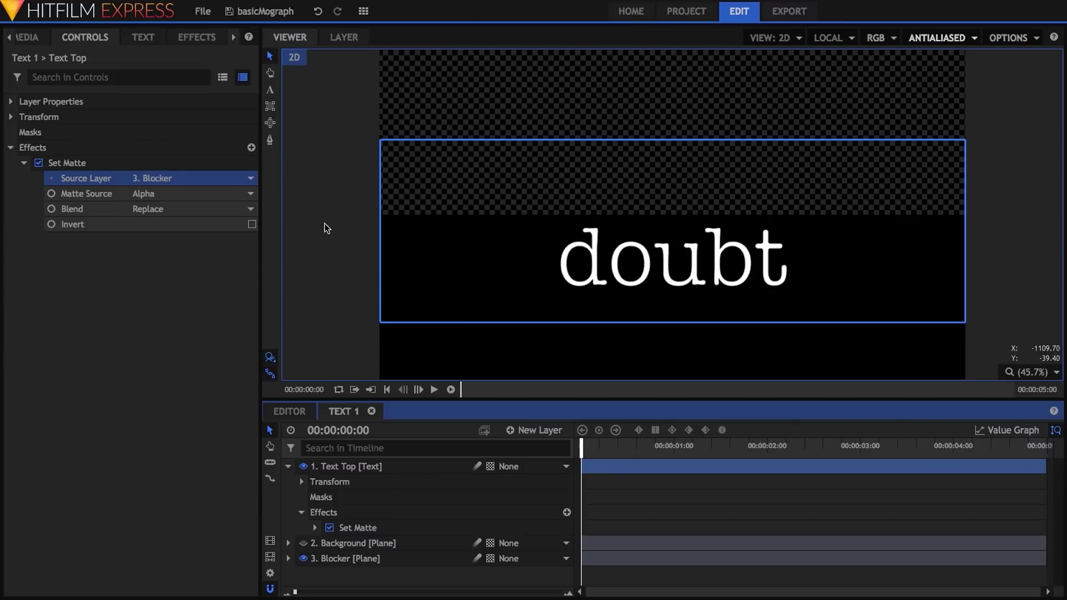
pyautogui.click(181, 210)
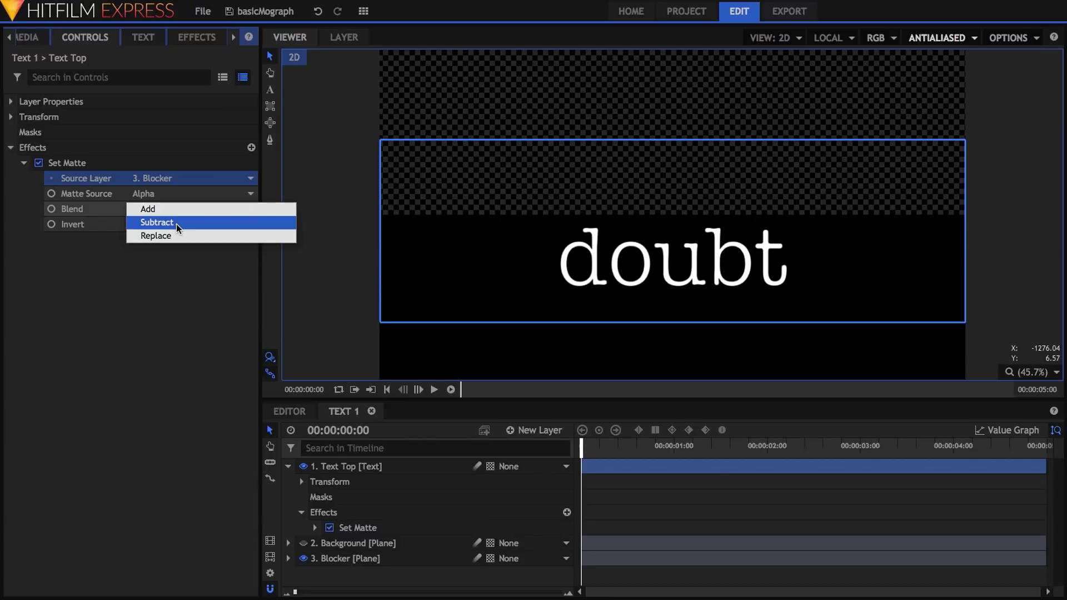
pyautogui.click(176, 224)
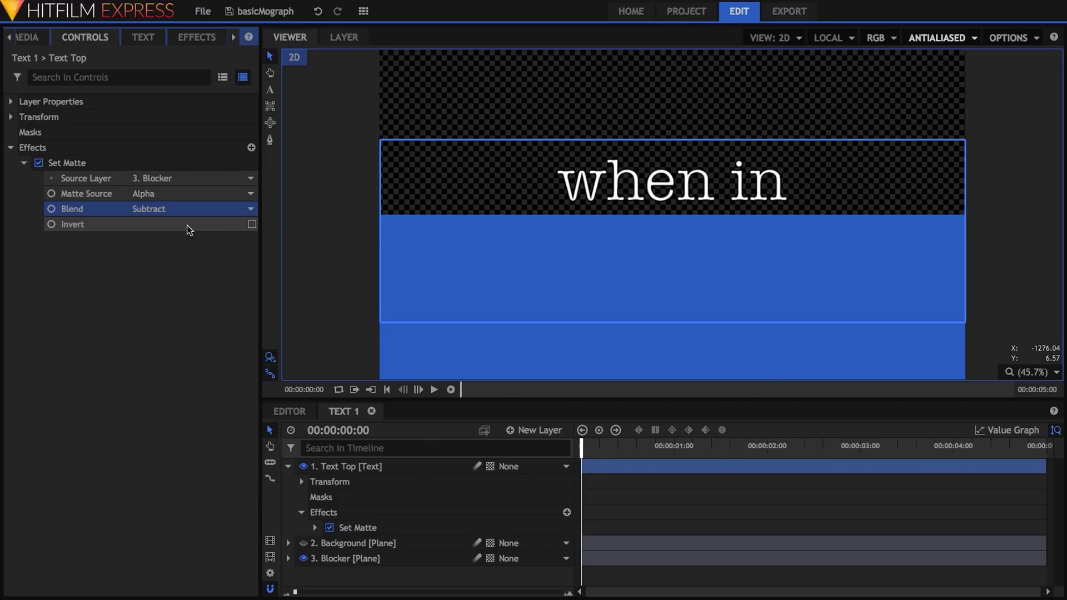
pyautogui.click(388, 470)
# Step: Duplicate the Text Top layer and rename the copy Text Bottom
pyautogui.rightClick(412, 467)
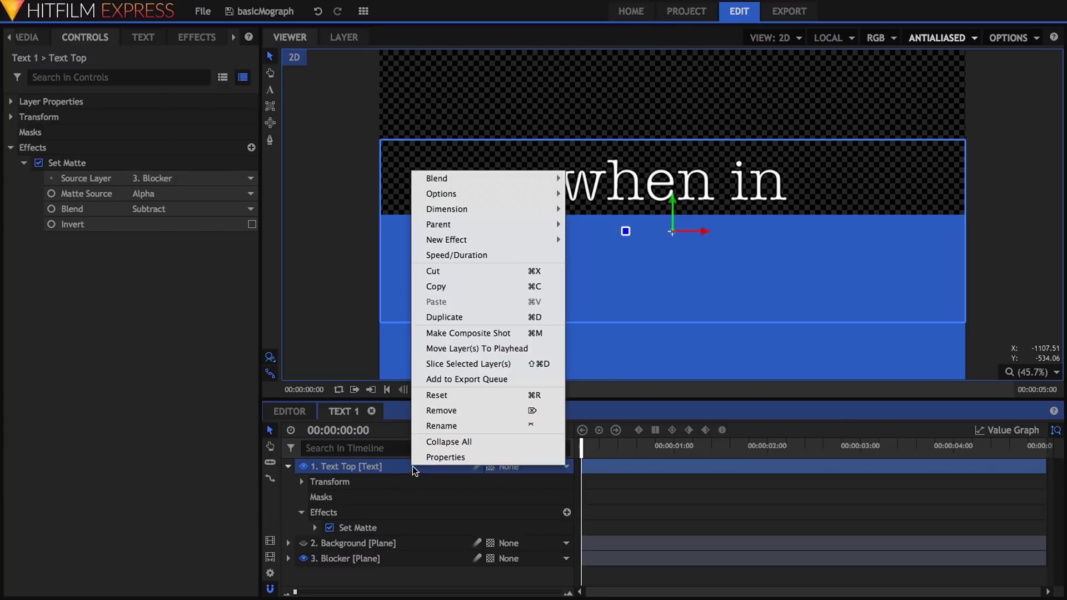
pyautogui.click(444, 317)
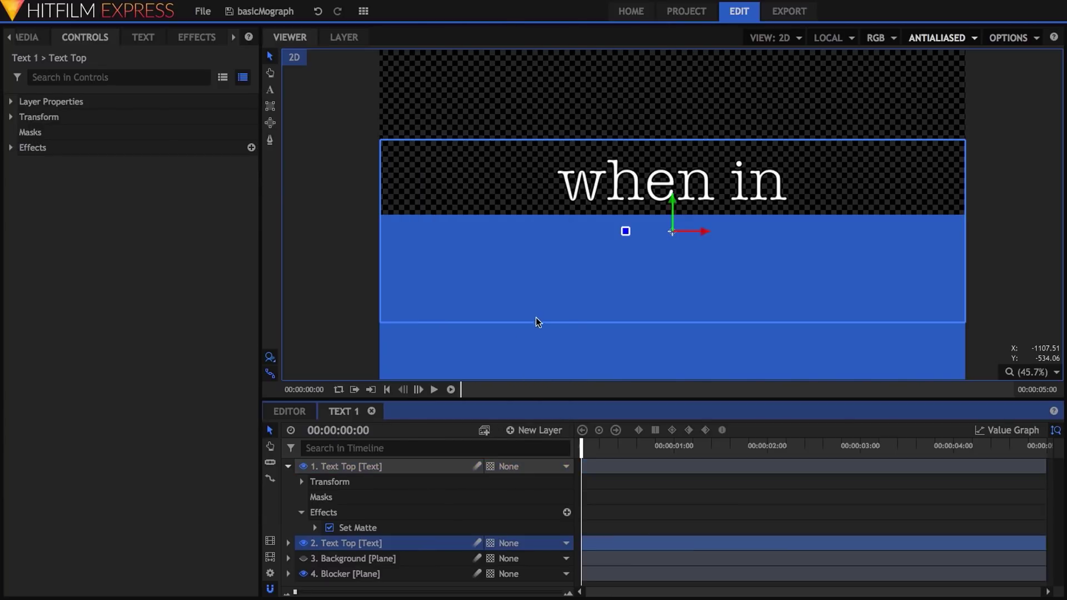
pyautogui.press('F2')
pyautogui.press('End')
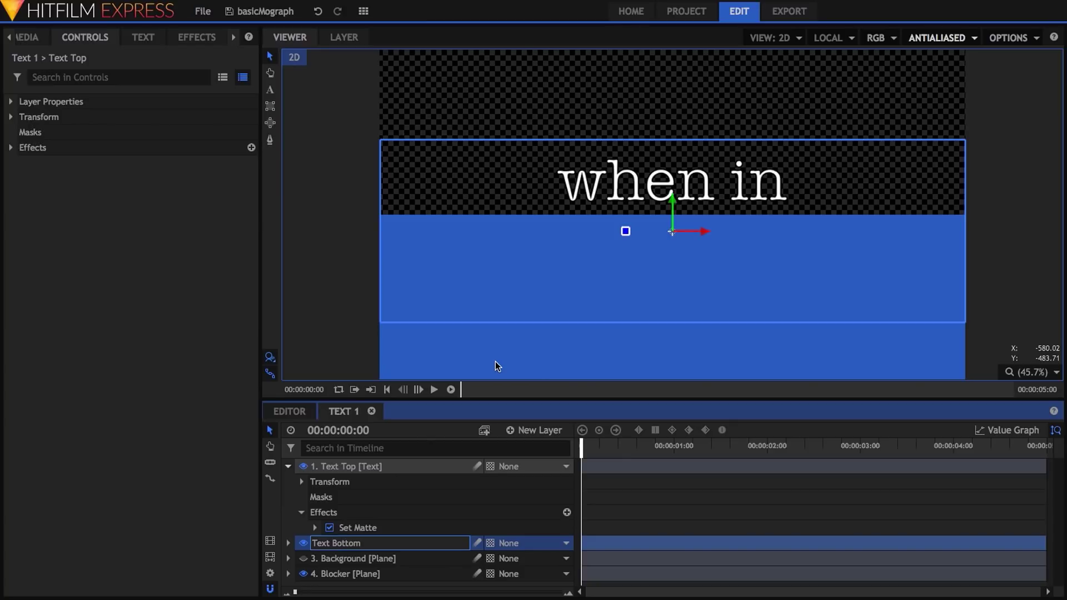
pyautogui.write('Bottom')
pyautogui.press('Return')
# Step: Invert Text Bottom's Set Matte so 'doubt' shows, and hide Text Top
pyautogui.click(288, 468)
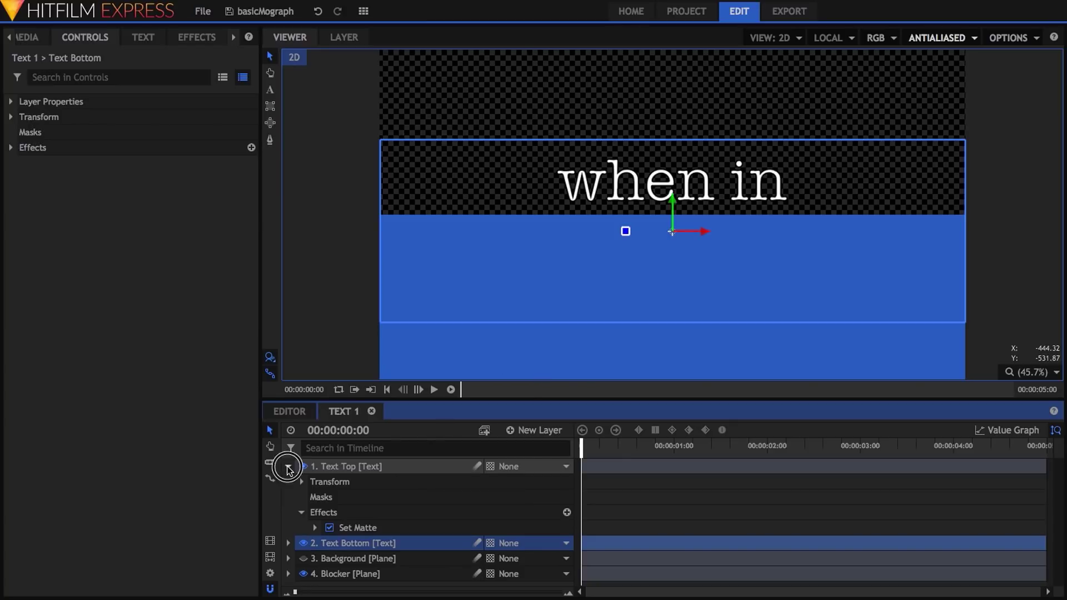
pyautogui.click(288, 481)
pyautogui.click(302, 528)
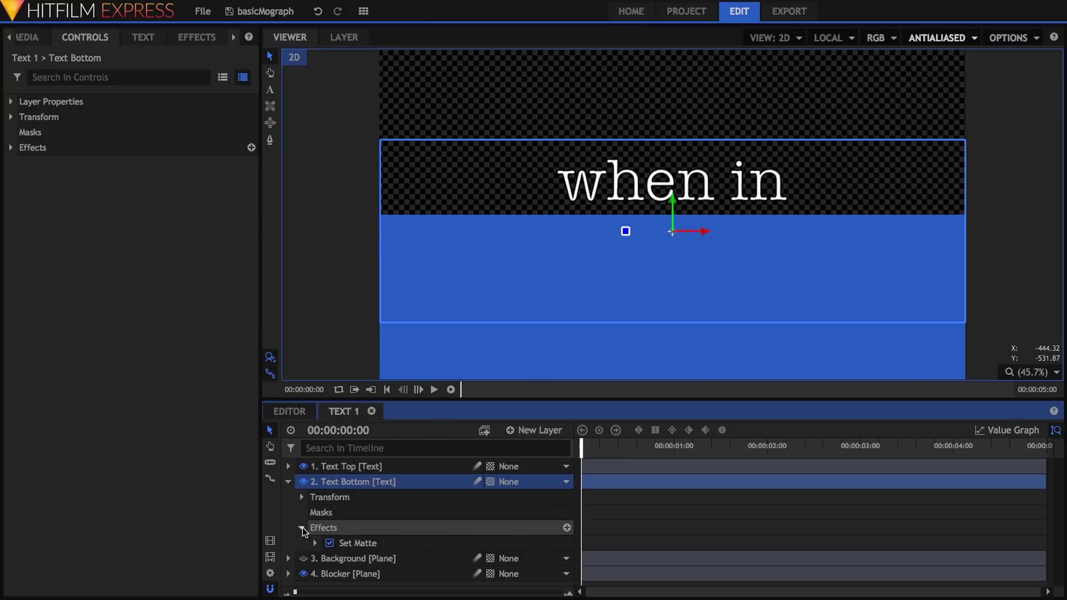
pyautogui.click(315, 543)
pyautogui.scroll(-1, 364, 520)
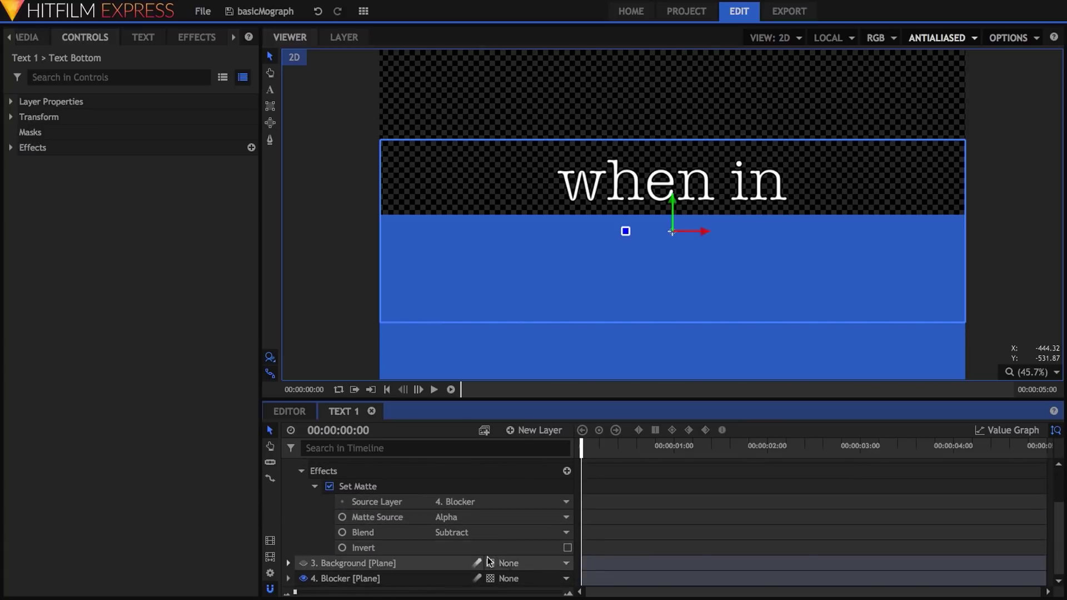
pyautogui.click(567, 547)
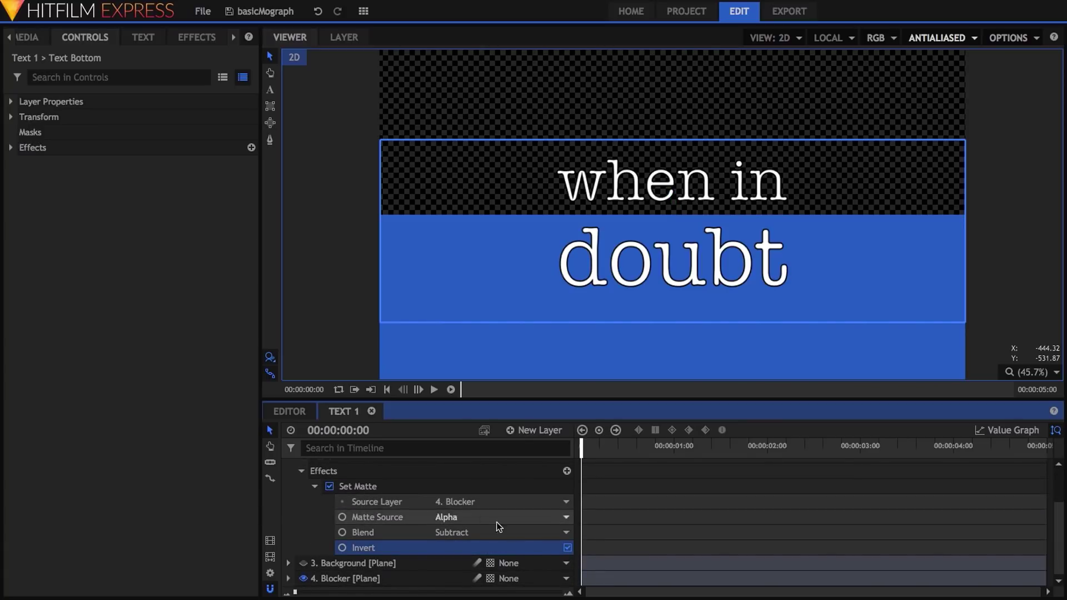
pyautogui.scroll(1, 499, 526)
pyautogui.click(288, 481)
pyautogui.click(303, 467)
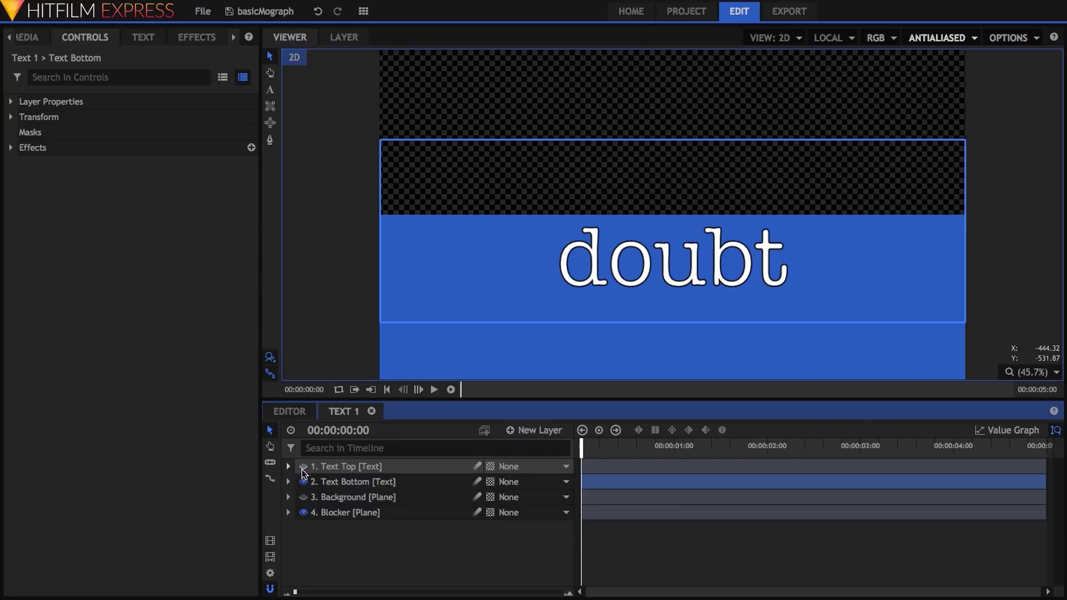
# Step: Show Text Top and Background, hide Blocker, and filter the timeline to 'pos'
pyautogui.click(303, 467)
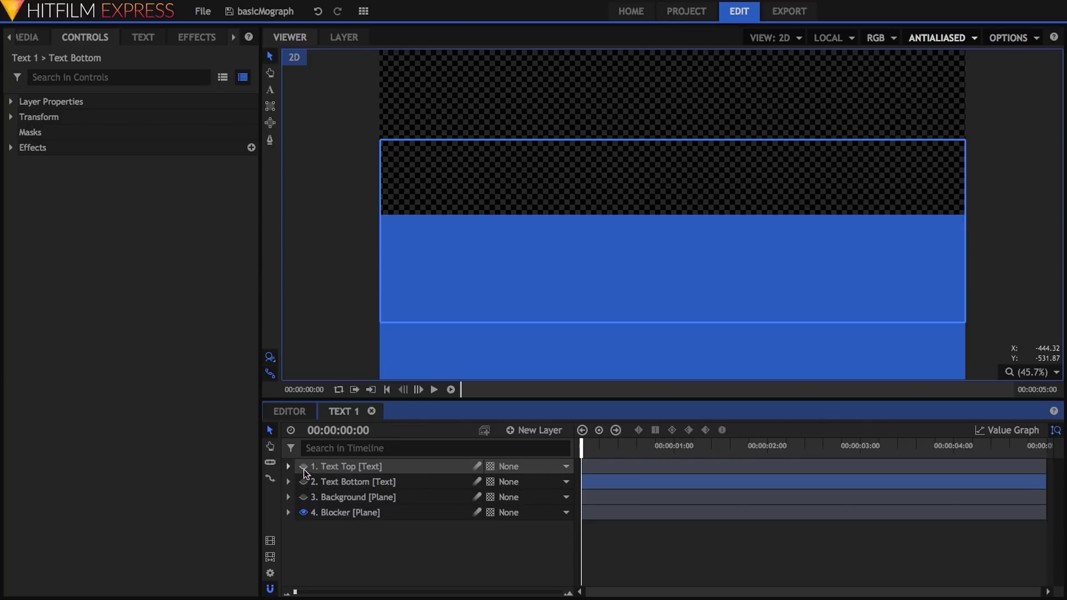
pyautogui.click(303, 512)
pyautogui.click(303, 497)
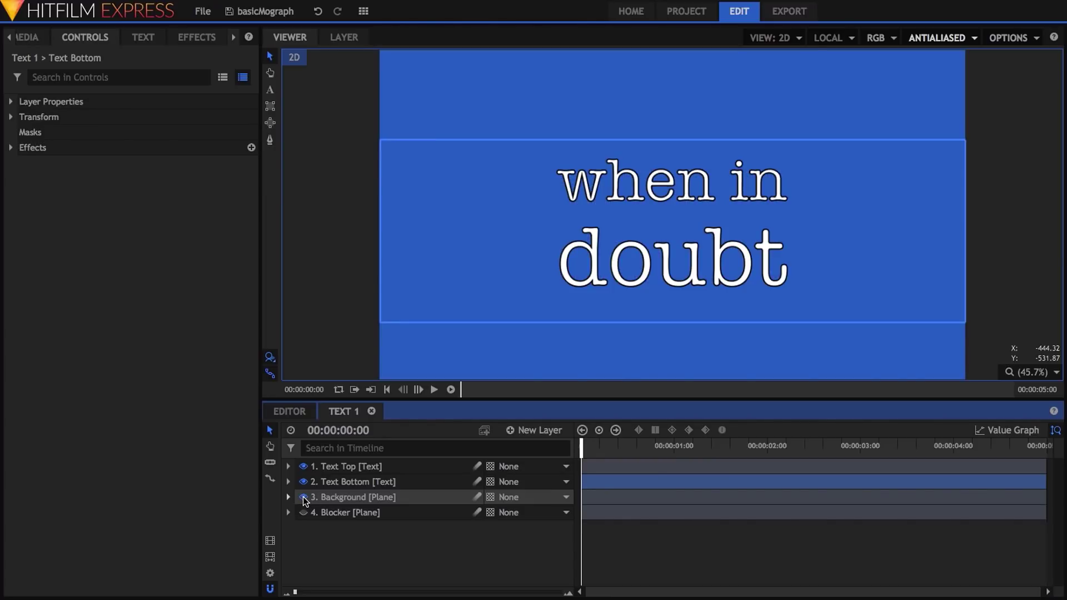
pyautogui.click(369, 448)
pyautogui.write('position')
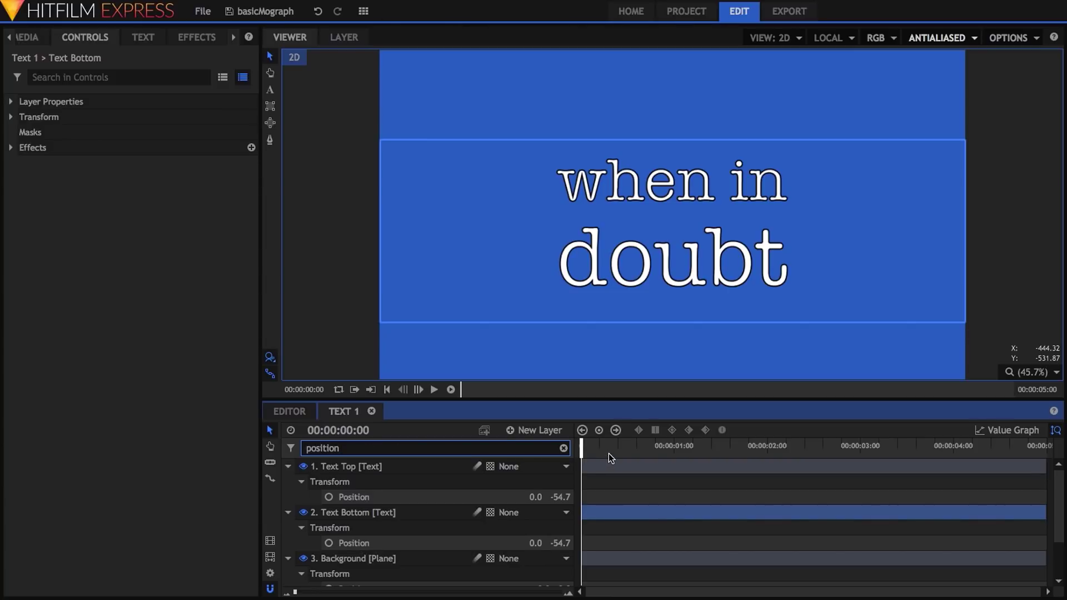
# Step: Keyframe both Positions at frame 20, then at frame 2 set Text Top Y -244.7 and Text Bottom Y 189.2
pyautogui.moveTo(610, 456); pyautogui.dragTo(644, 453)
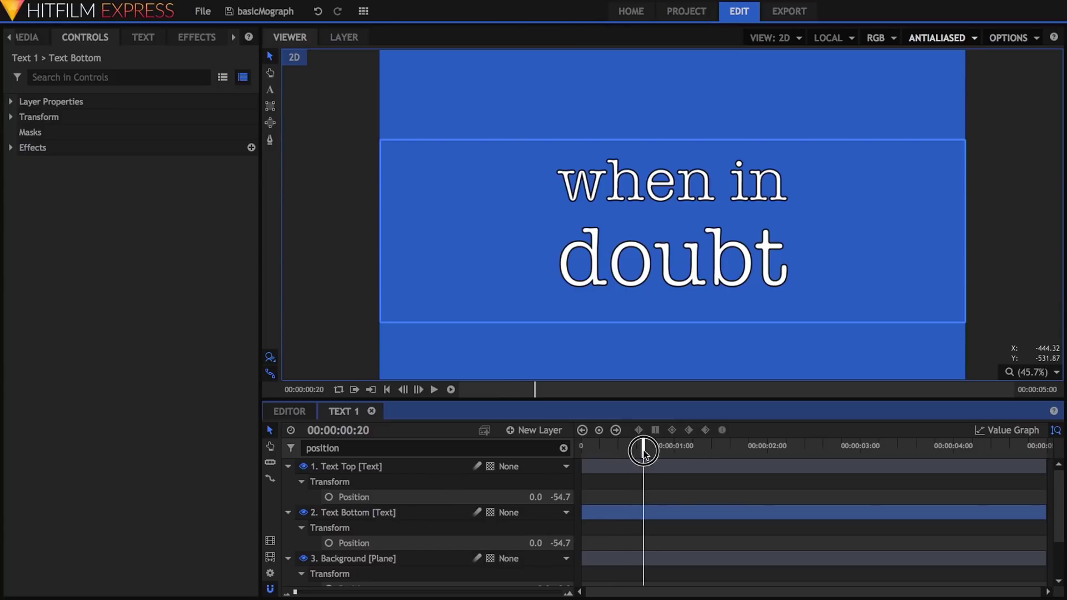
pyautogui.click(331, 497)
pyautogui.click(329, 543)
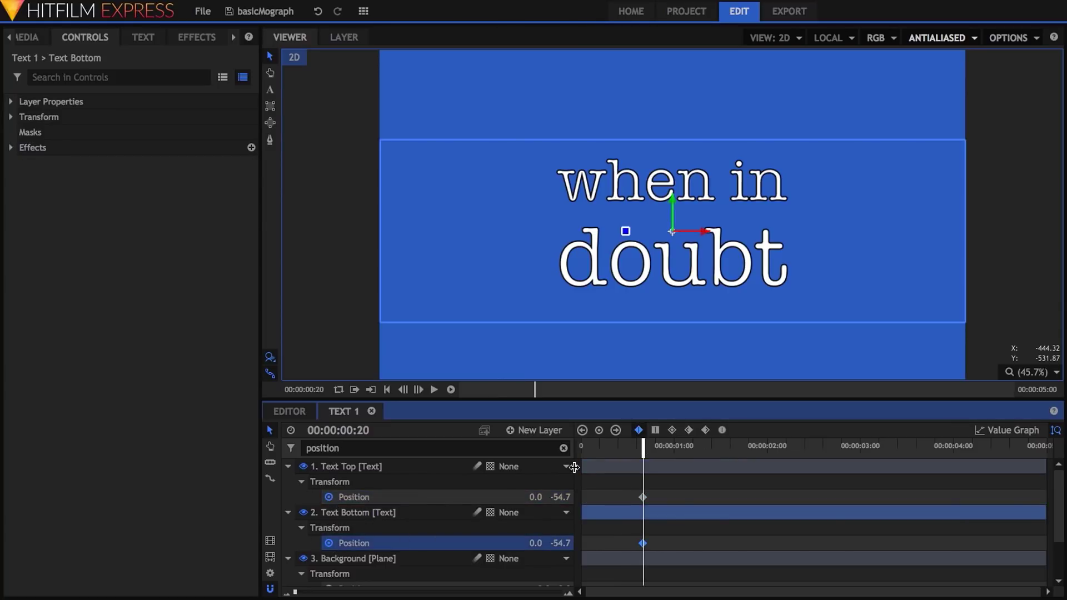
pyautogui.moveTo(597, 451); pyautogui.dragTo(585, 455)
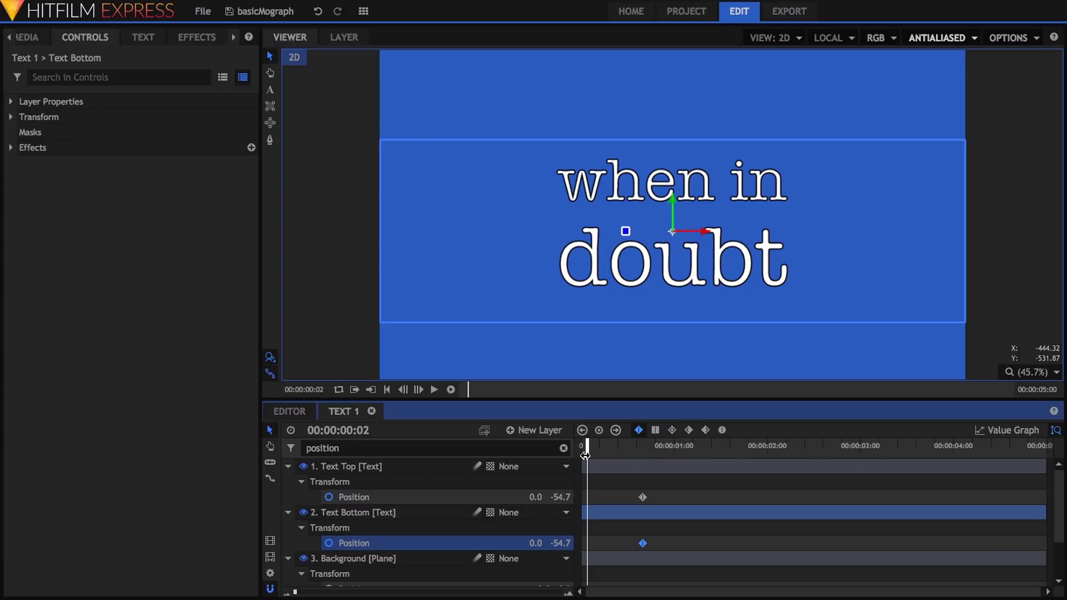
pyautogui.click(506, 497)
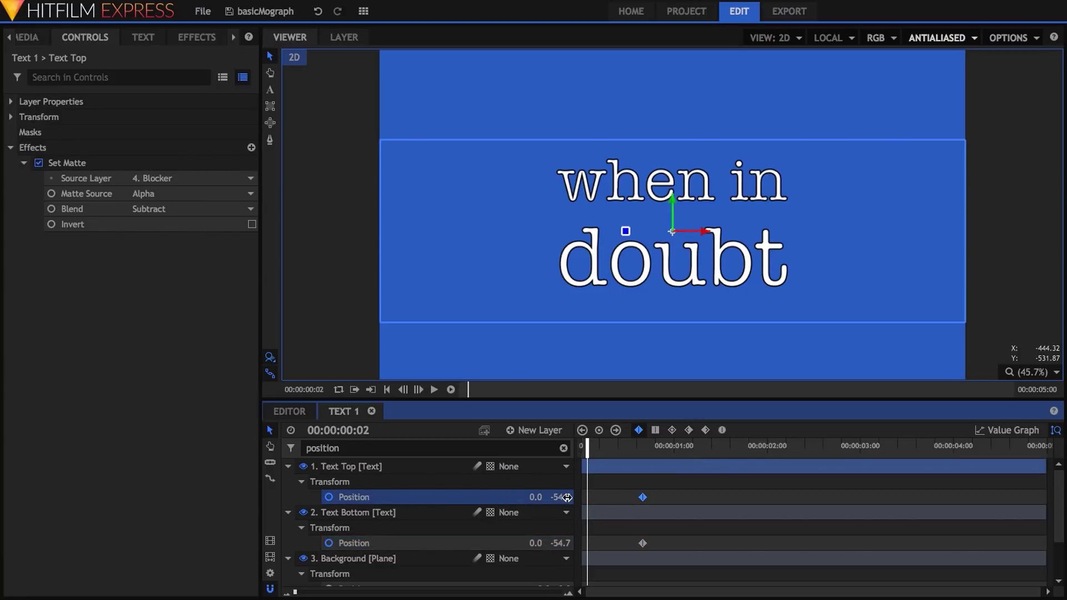
pyautogui.moveTo(567, 497); pyautogui.dragTo(567, 497)
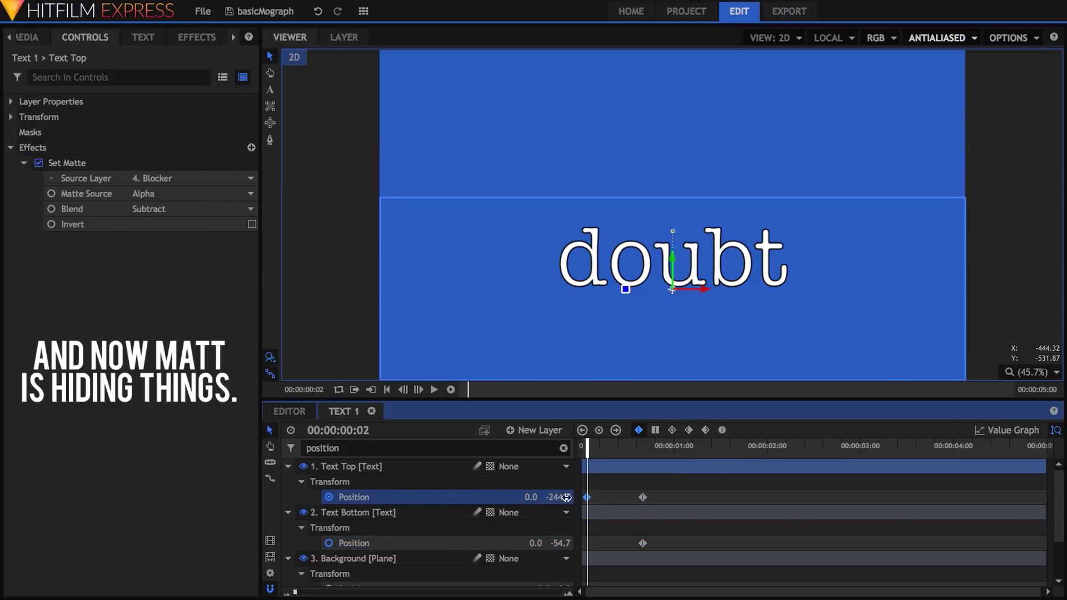
pyautogui.moveTo(561, 543); pyautogui.dragTo(562, 543)
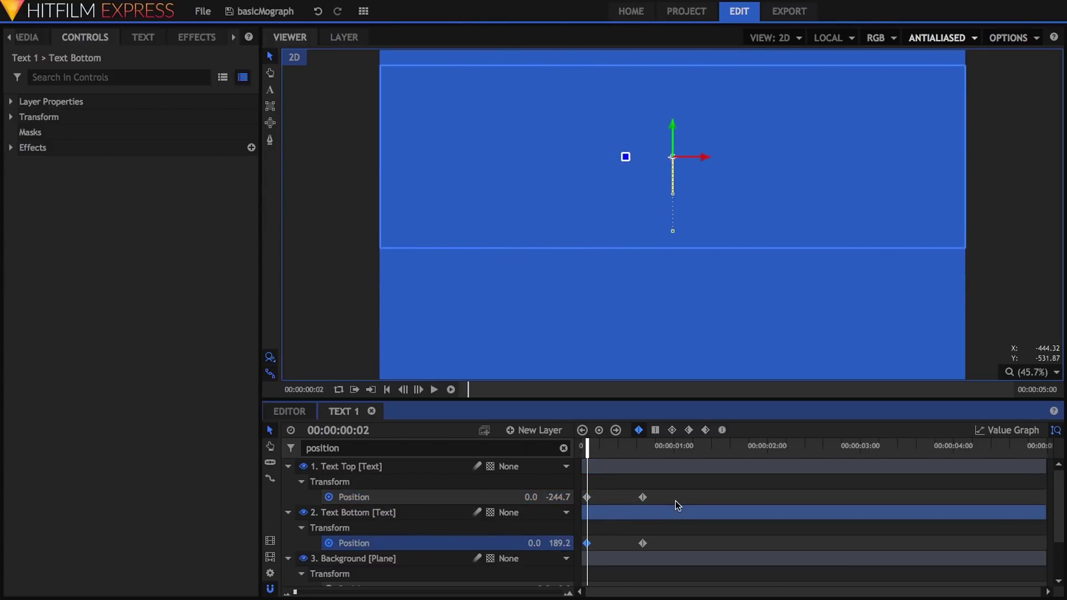
# Step: Set all four Position keyframes to Smooth interpolation
pyautogui.moveTo(666, 491); pyautogui.dragTo(587, 552)
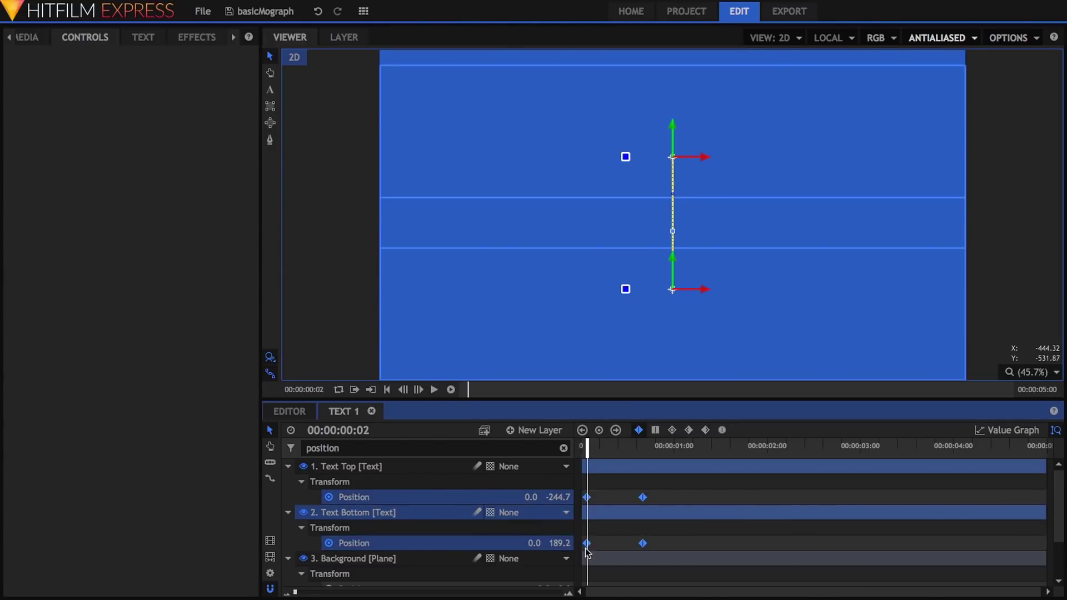
pyautogui.click(721, 431)
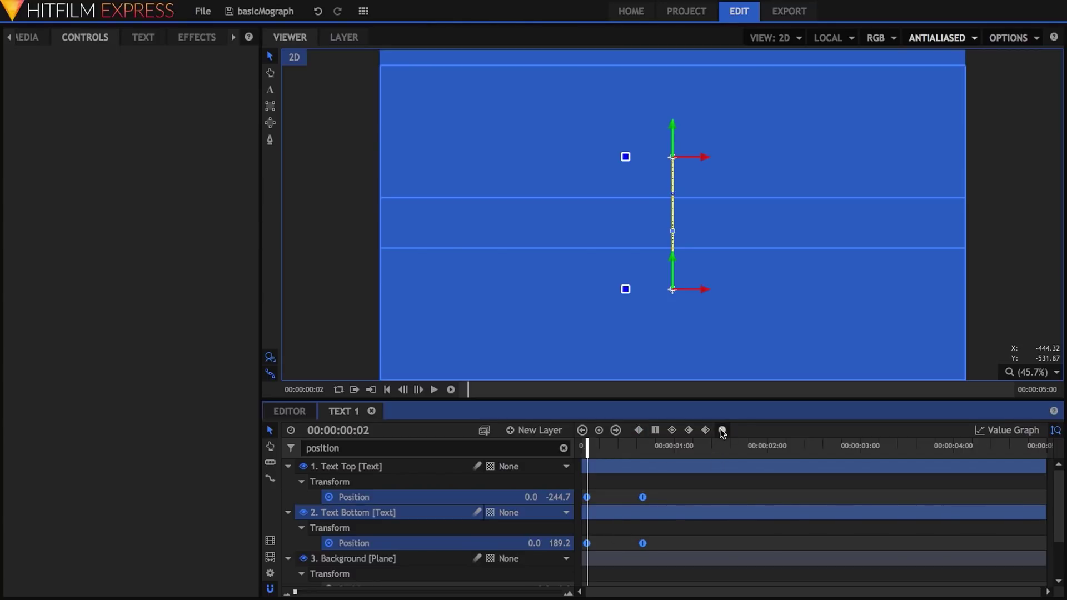
pyautogui.click(489, 501)
# Step: Steepen the Text Top and Text Bottom position curves in the Value Graph, then preview the slide-in
pyautogui.click(1003, 430)
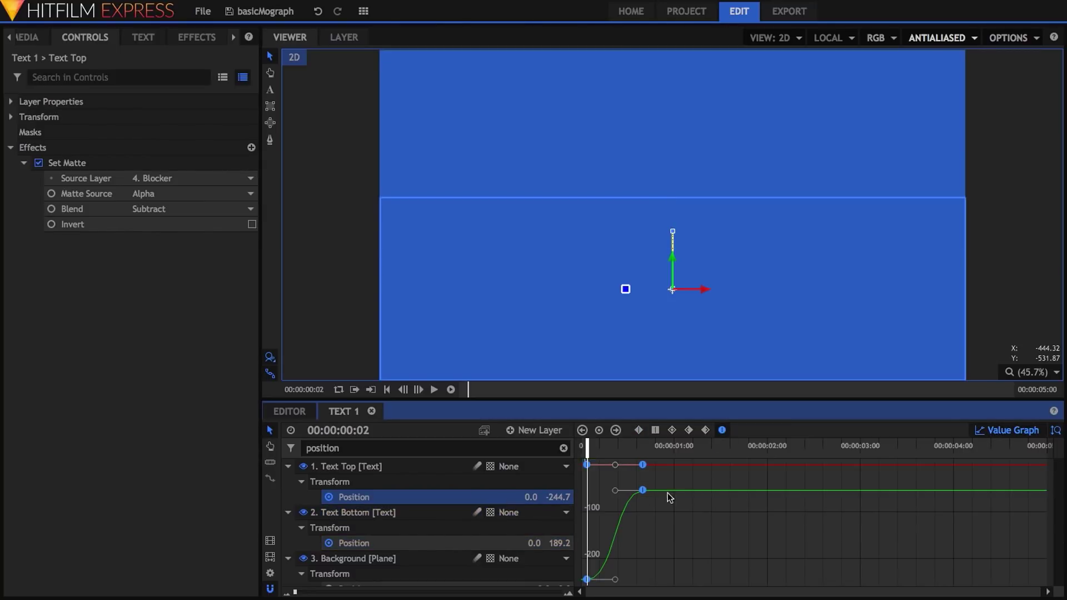
pyautogui.moveTo(615, 491); pyautogui.dragTo(564, 492)
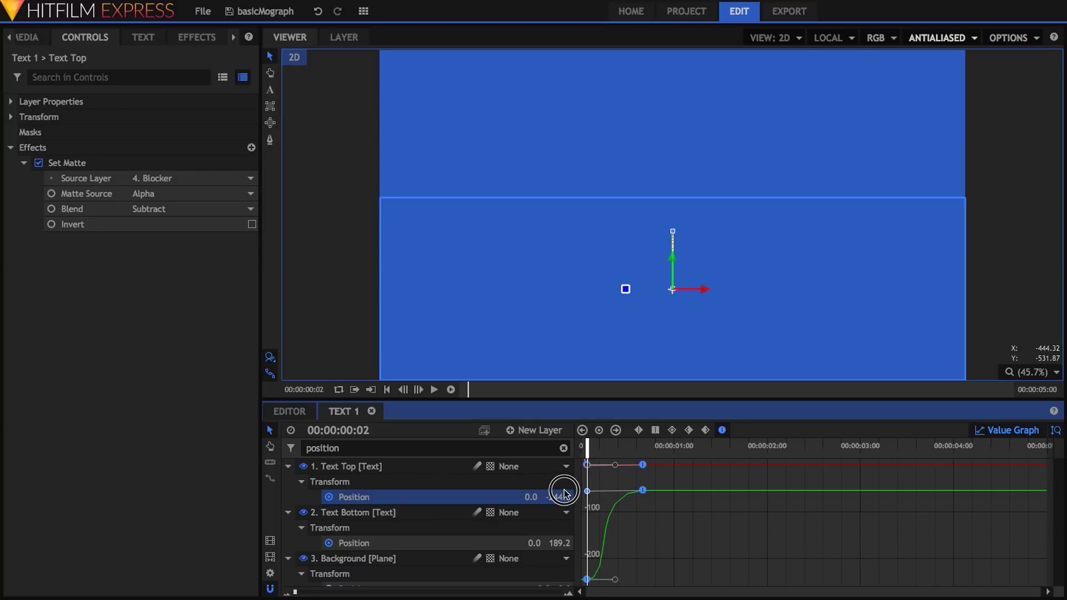
pyautogui.click(502, 544)
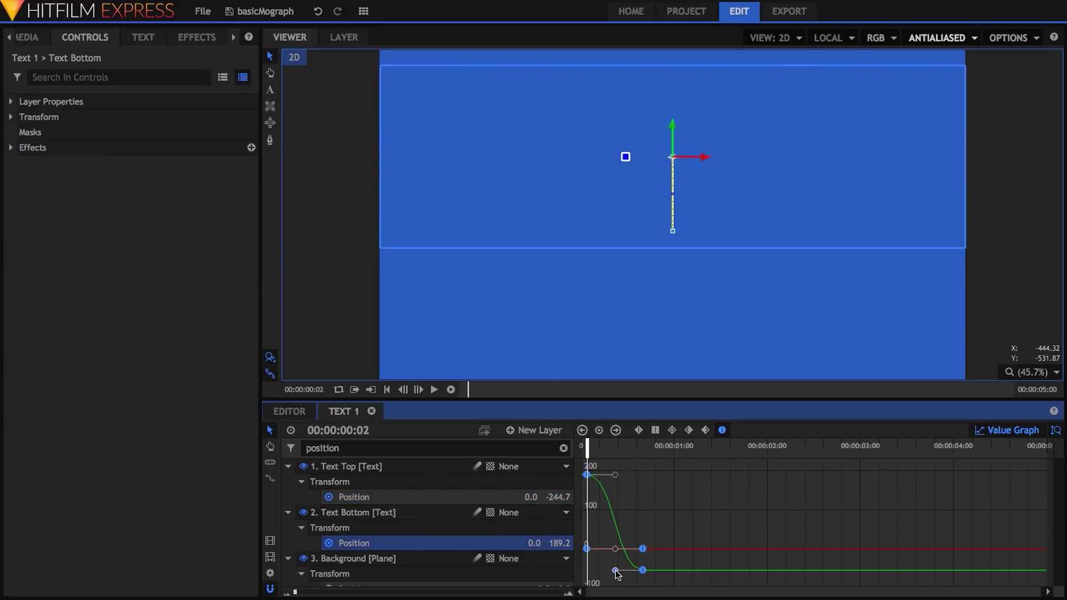
pyautogui.moveTo(615, 570); pyautogui.dragTo(571, 571)
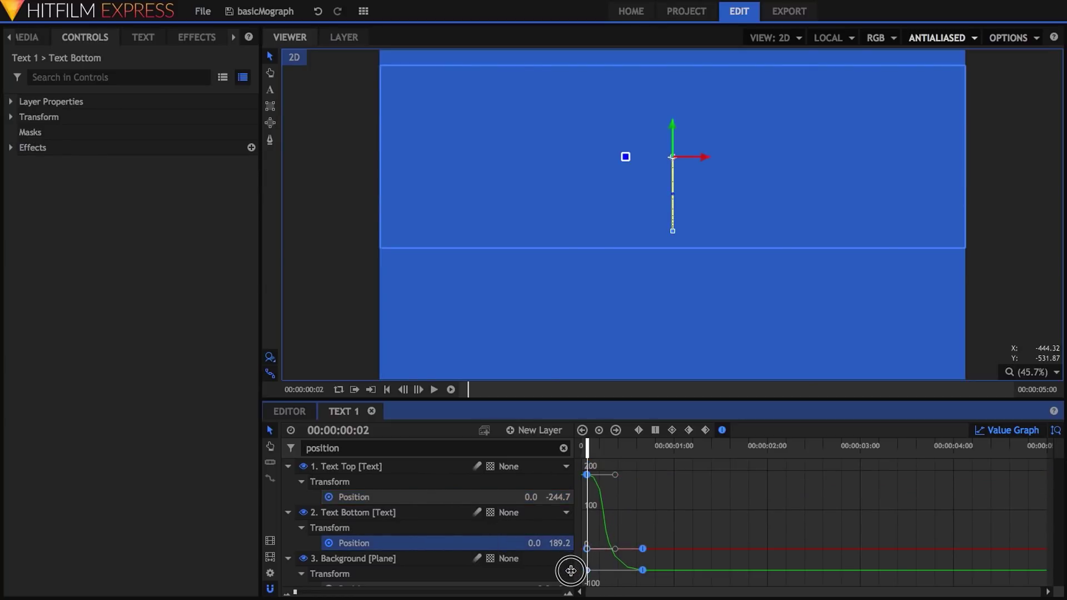
pyautogui.click(980, 431)
pyautogui.moveTo(587, 448); pyautogui.dragTo(654, 458)
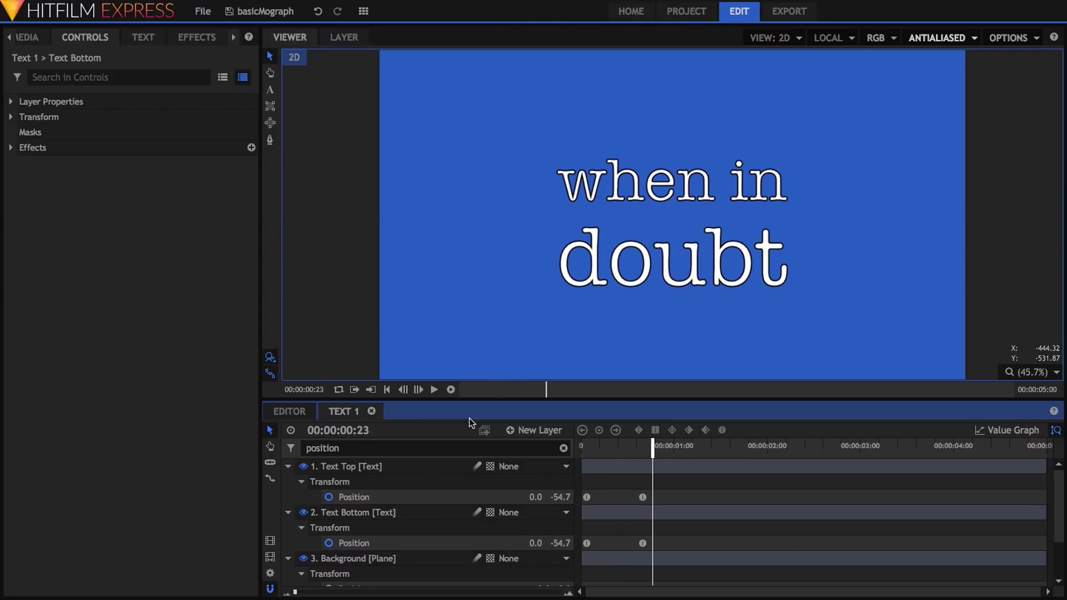
# Step: Close the Text 1 comp and add a new 1080p composite shot named 'Main' inside the comps folder
pyautogui.click(372, 412)
pyautogui.click(34, 37)
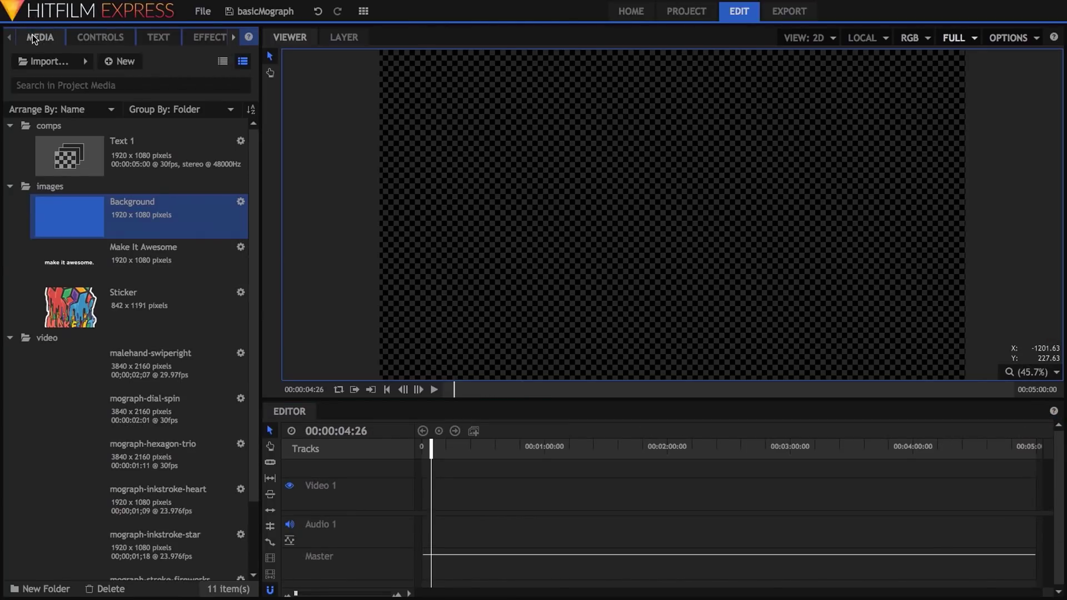
pyautogui.rightClick(78, 128)
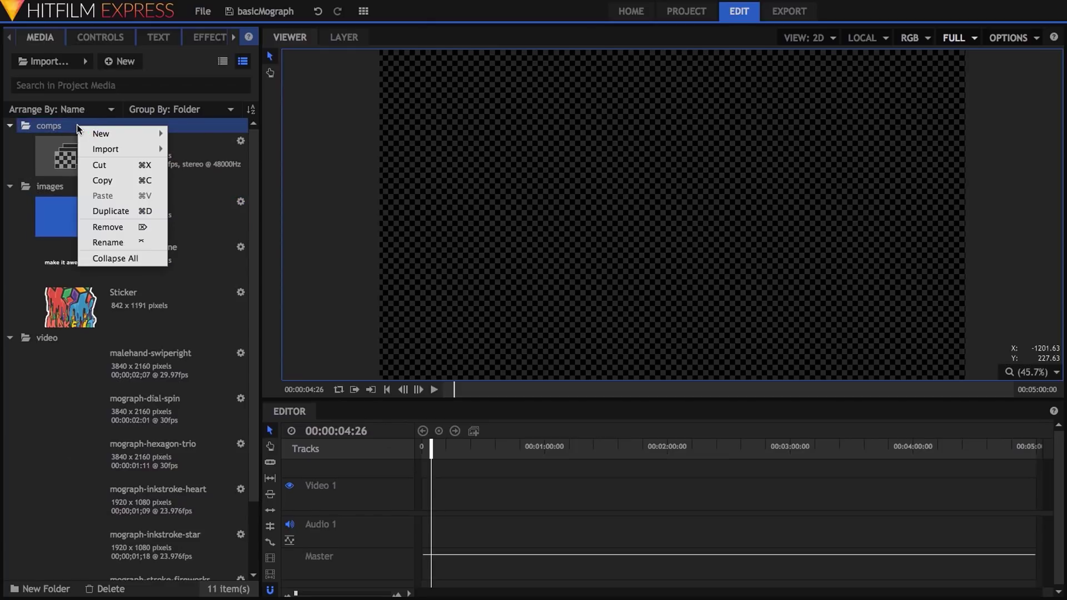
pyautogui.moveTo(155, 138)
pyautogui.click(202, 134)
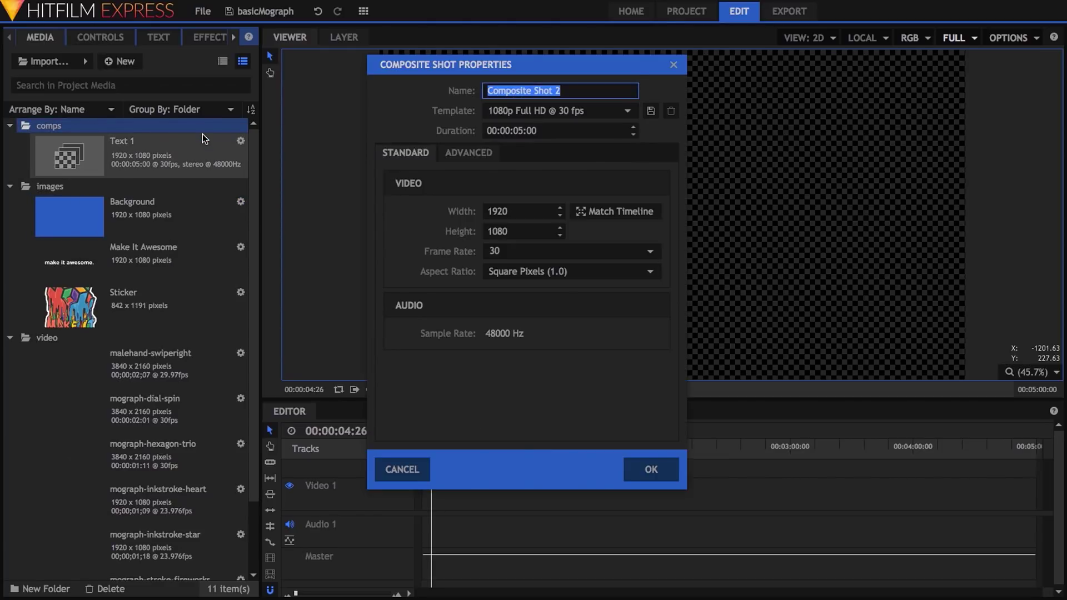
pyautogui.write('Main')
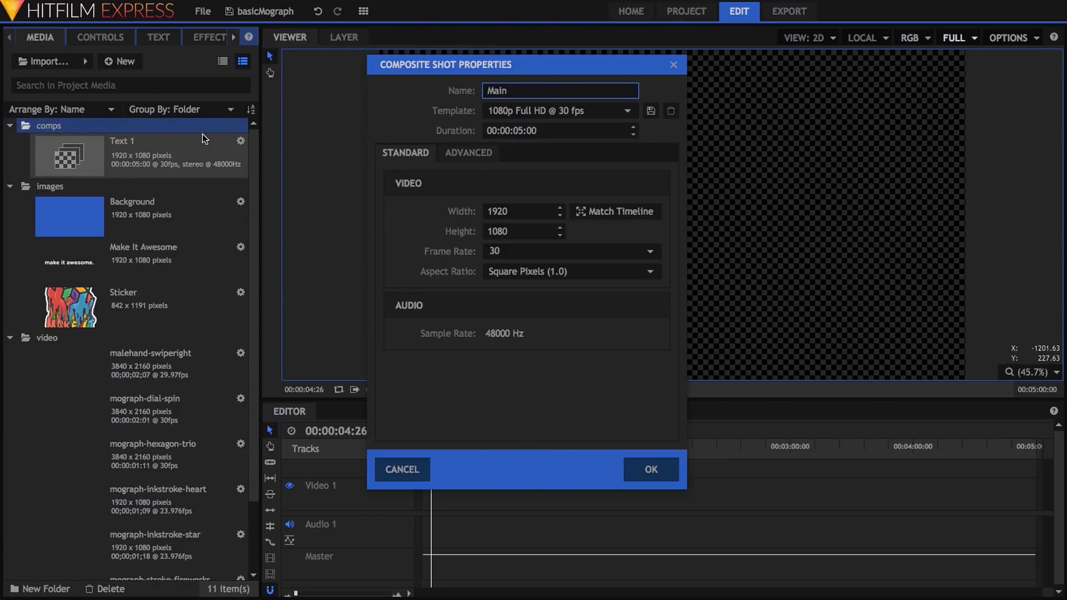
pyautogui.click(660, 470)
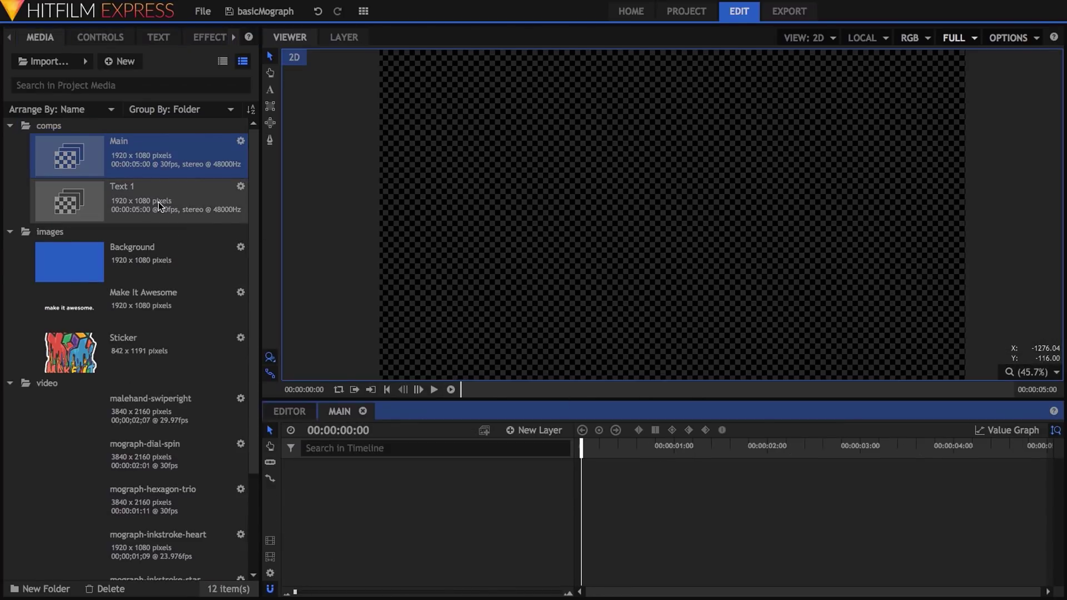
# Step: Add the Text 1 comp, Make It Awesome image and Background plane into Main, hiding Text 1
pyautogui.moveTo(161, 207); pyautogui.dragTo(344, 464)
pyautogui.click(167, 414)
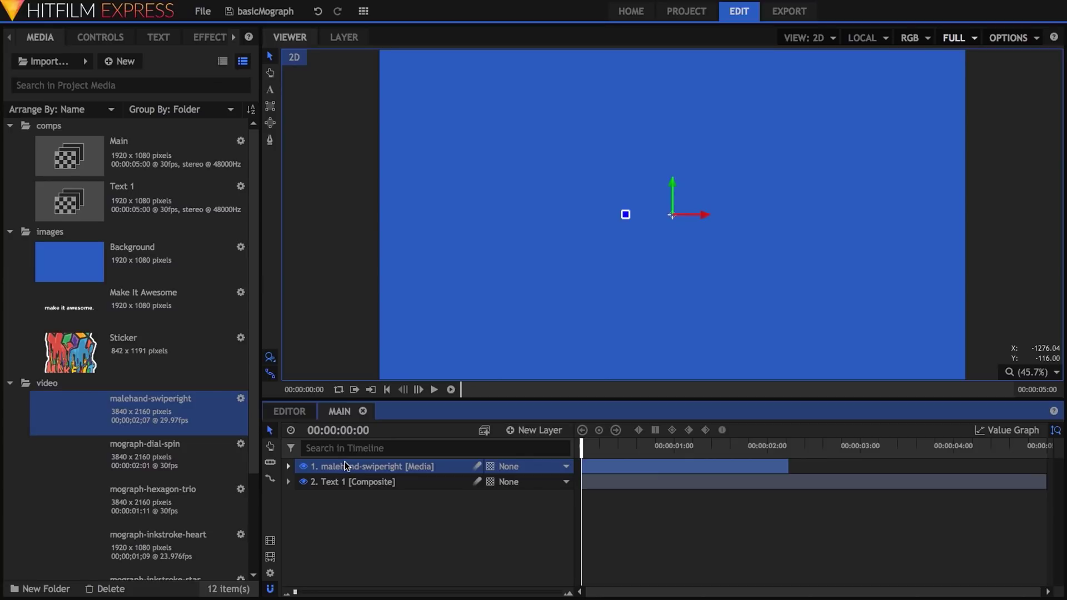
pyautogui.moveTo(180, 304); pyautogui.dragTo(328, 501)
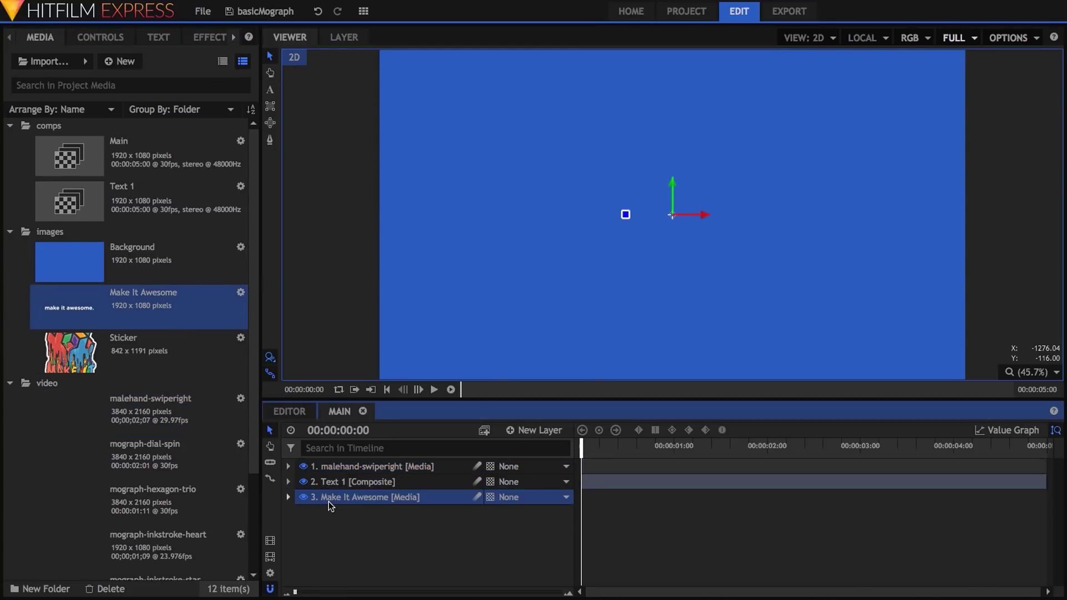
pyautogui.moveTo(148, 246); pyautogui.dragTo(322, 521)
pyautogui.click(303, 482)
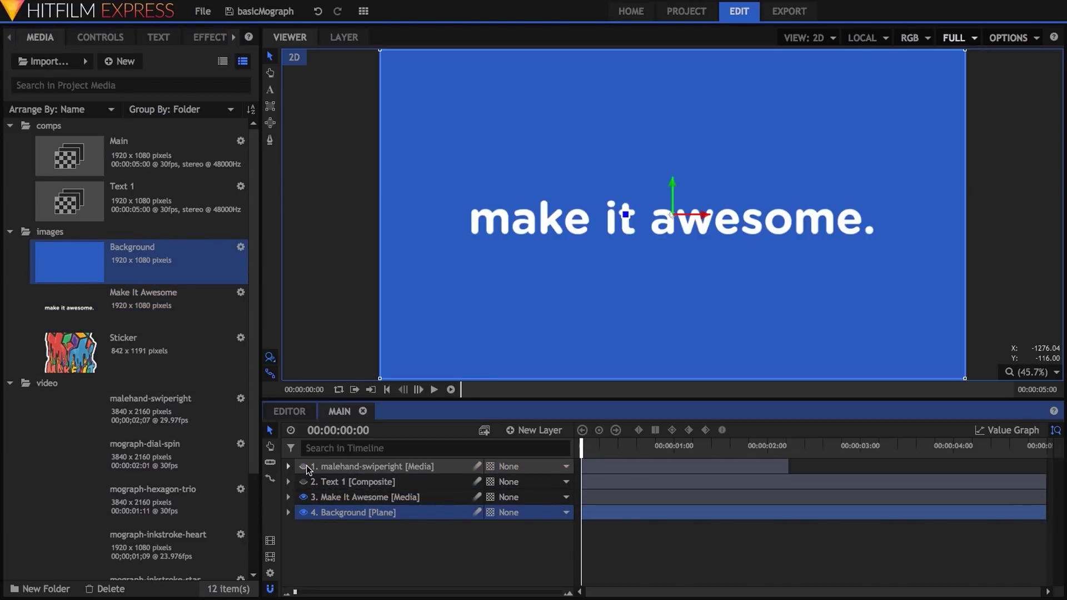
# Step: Give the Background plane a Fill Color effect in red 129, 26, 28, then hide it
pyautogui.click(101, 38)
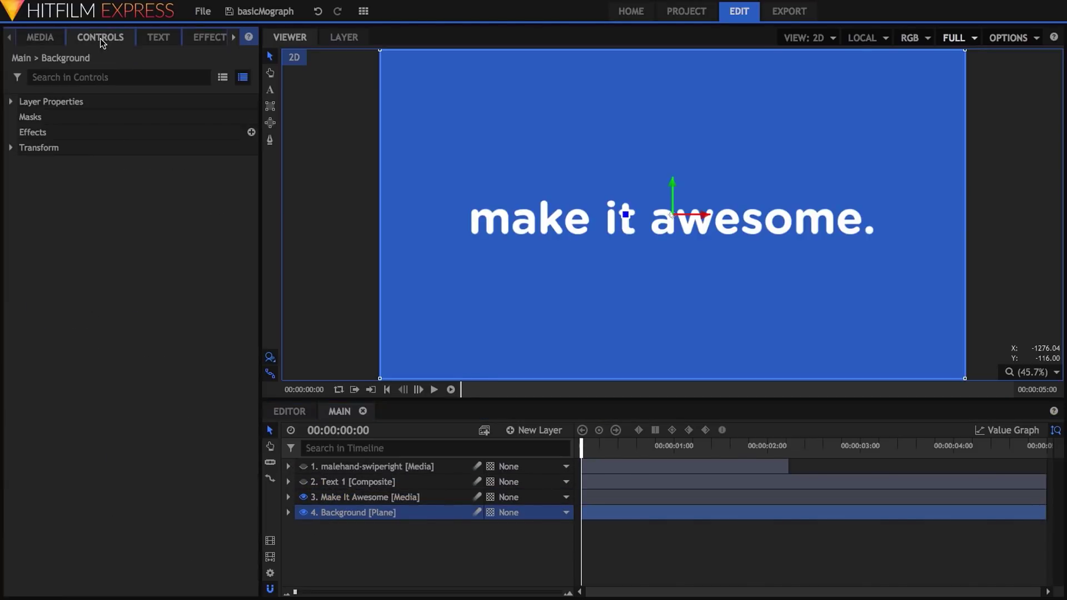
pyautogui.click(201, 37)
pyautogui.click(27, 61)
pyautogui.write('fil')
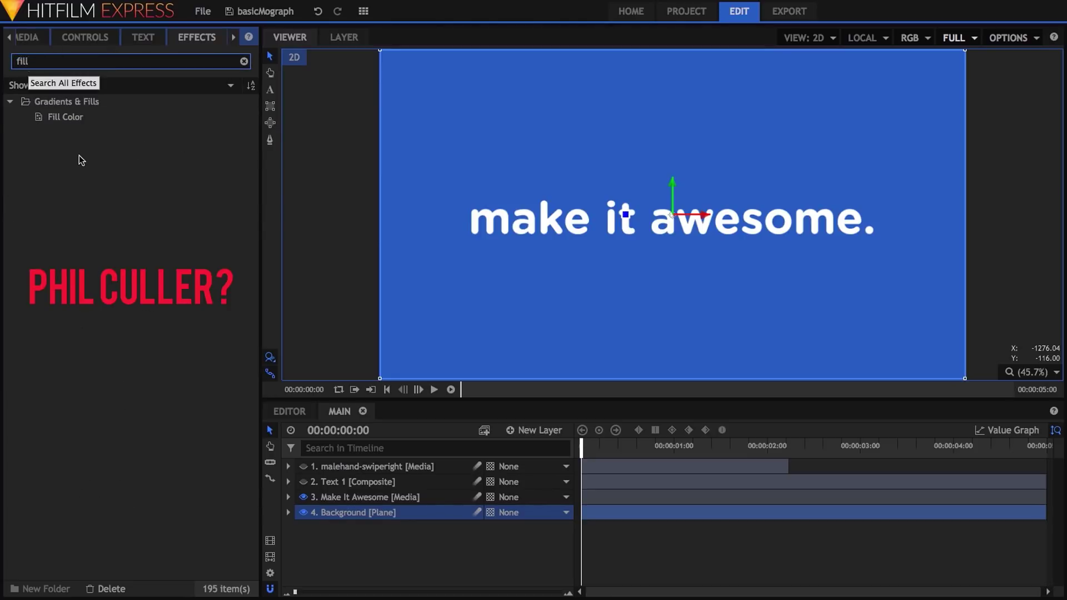
pyautogui.write('l')
pyautogui.moveTo(65, 117); pyautogui.dragTo(345, 512)
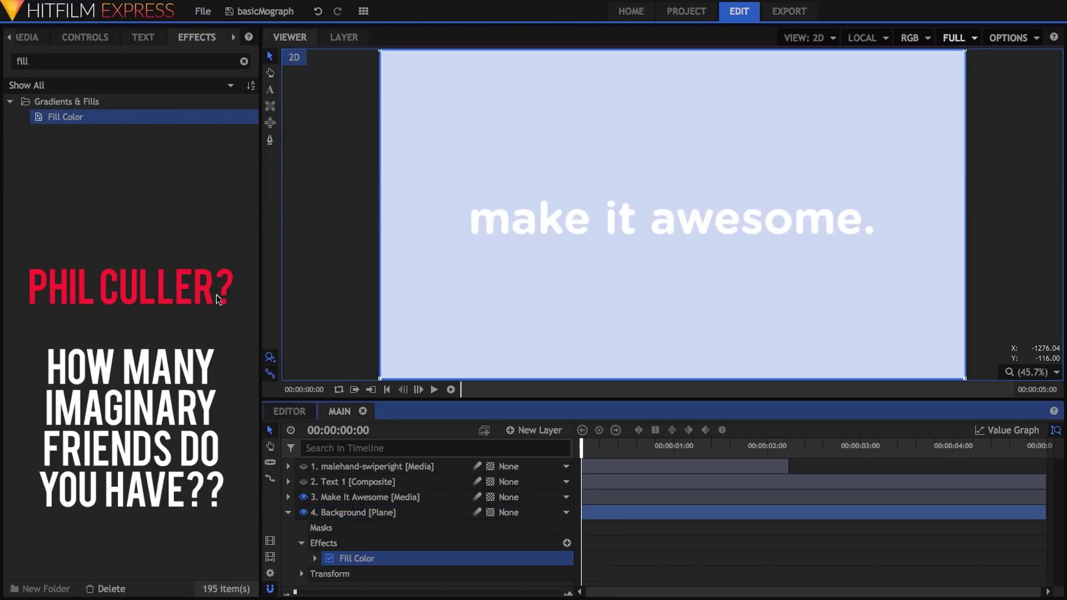
pyautogui.click(251, 163)
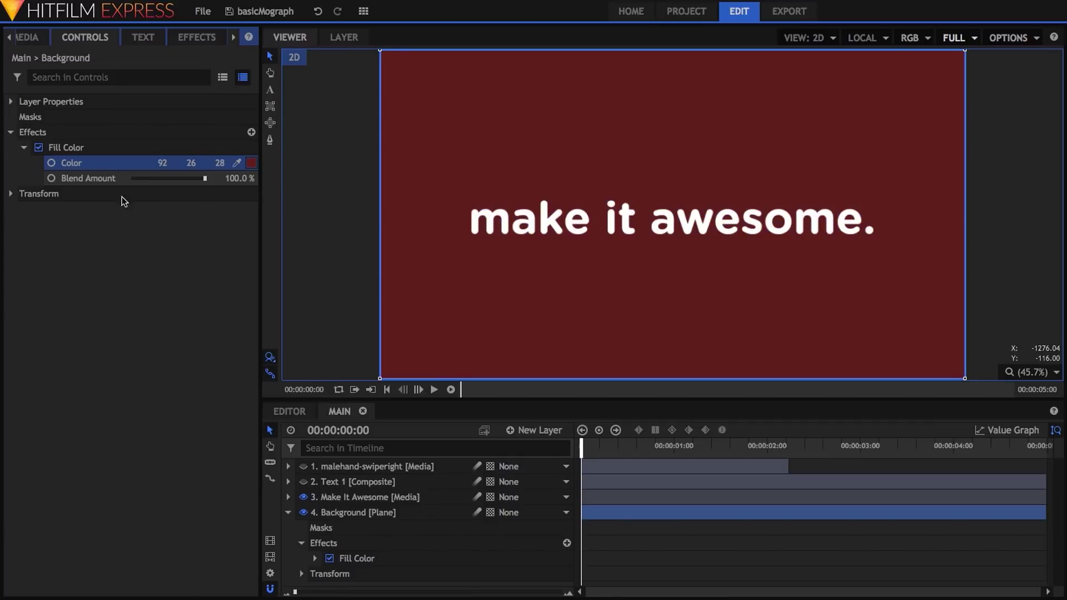
pyautogui.moveTo(162, 163); pyautogui.dragTo(178, 163)
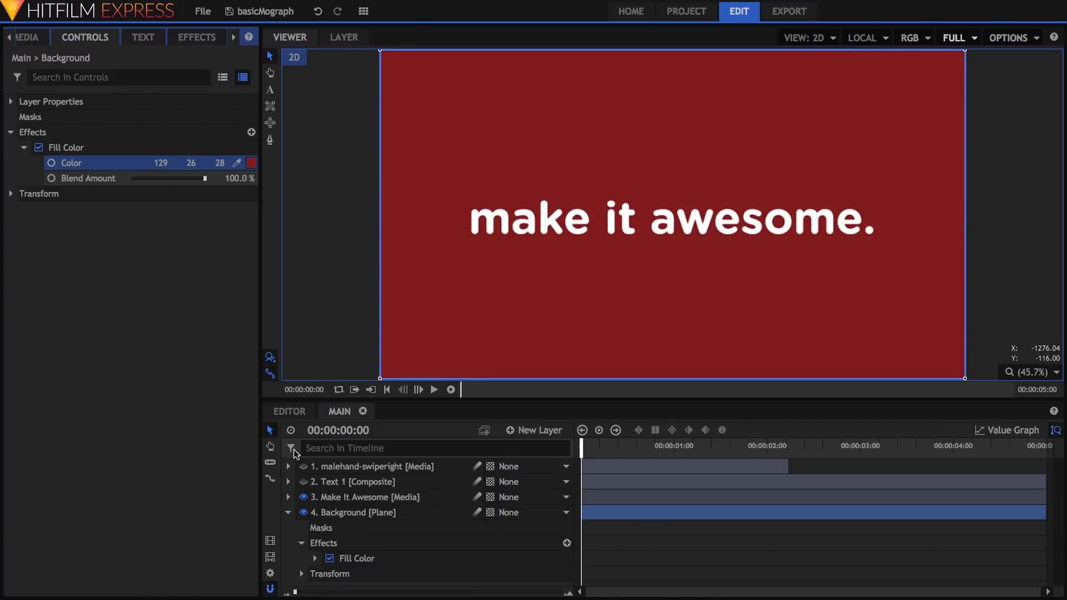
pyautogui.click(288, 513)
pyautogui.click(304, 513)
# Step: Hide Make It Awesome and show the Text 1 and malehand-swiperight layers
pyautogui.click(303, 496)
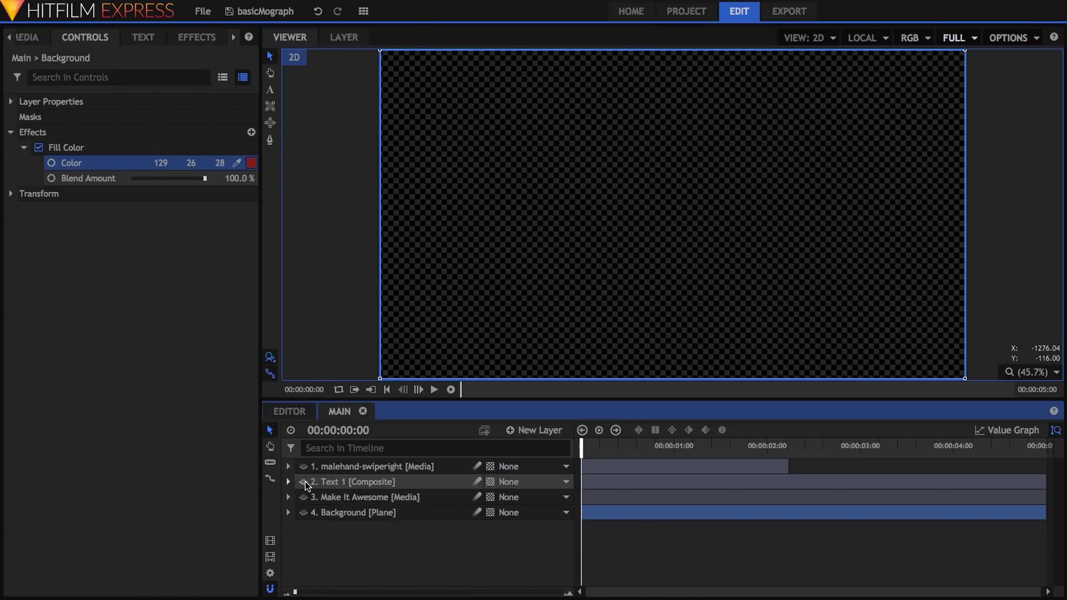
pyautogui.click(304, 481)
pyautogui.click(304, 467)
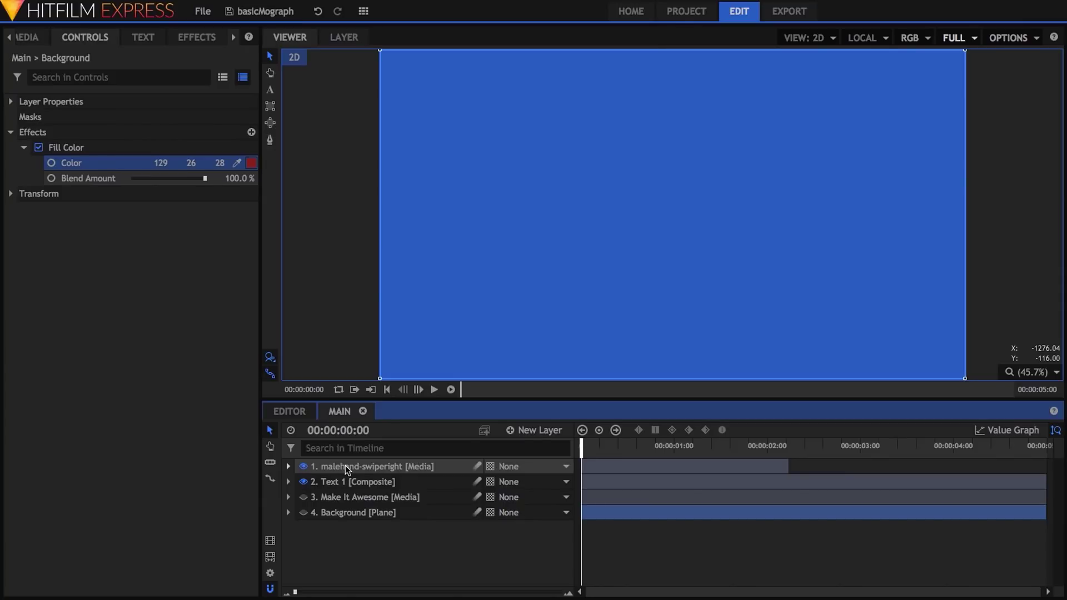
# Step: Scale the hand clip to 50%, move it lower left to -871.1, -225.4, and start it later
pyautogui.click(345, 468)
pyautogui.click(10, 163)
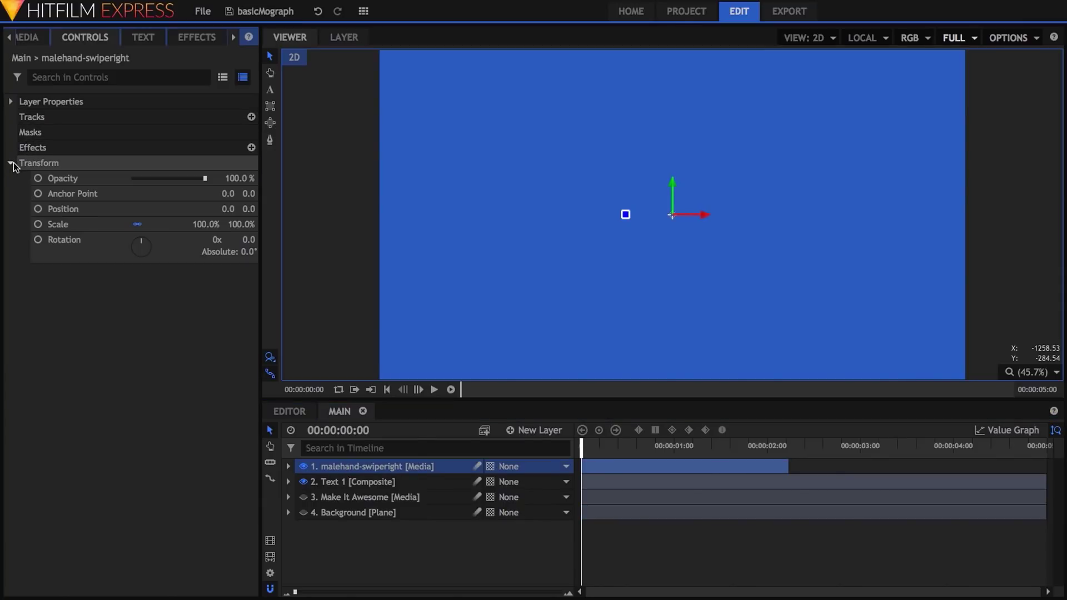
pyautogui.click(245, 224)
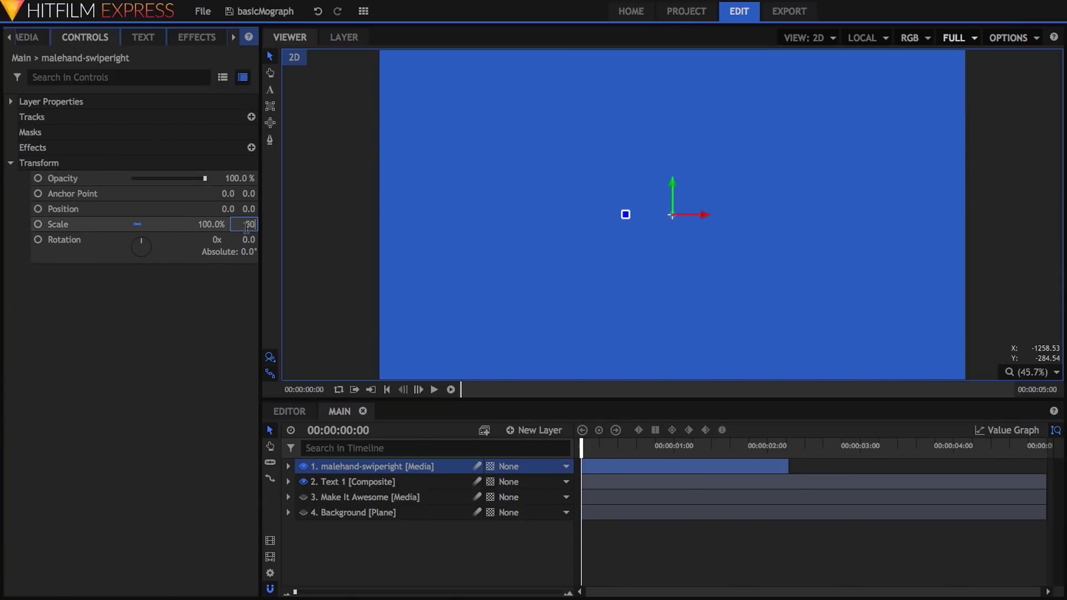
pyautogui.press('Return')
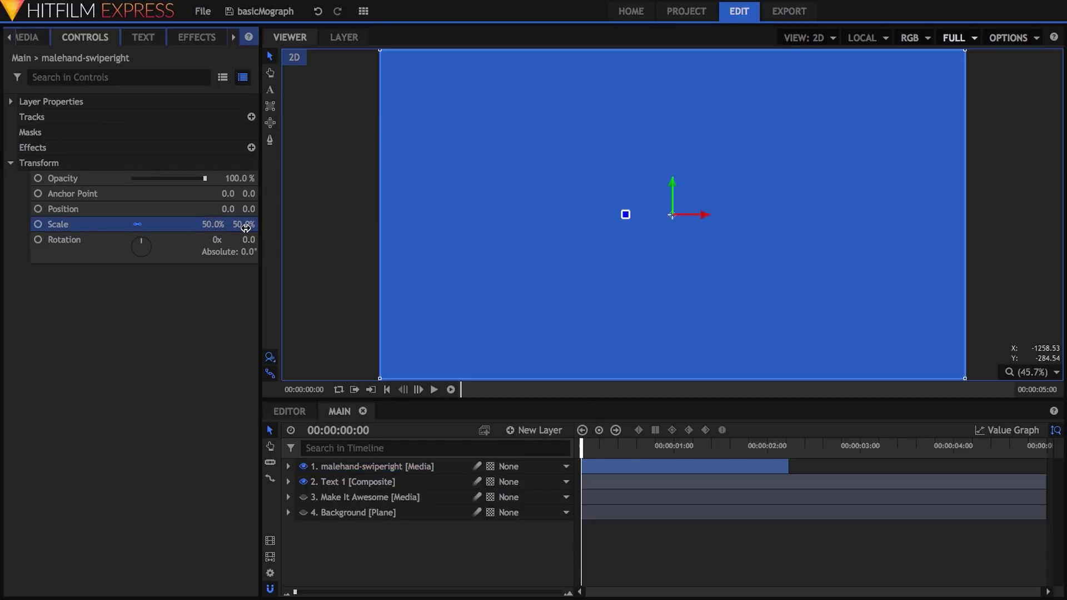
pyautogui.moveTo(618, 446); pyautogui.dragTo(661, 447)
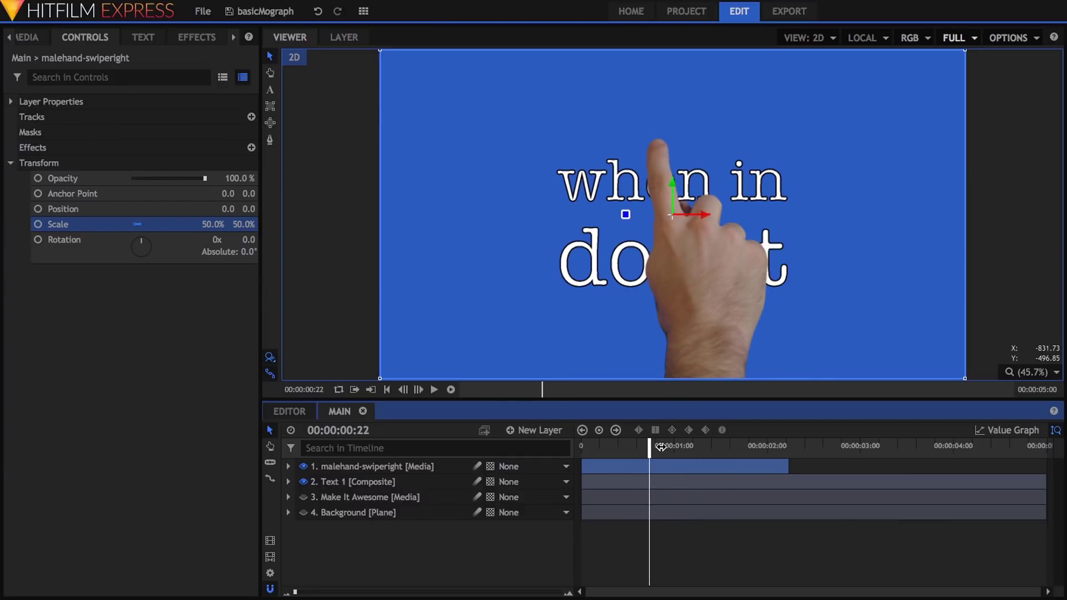
pyautogui.moveTo(672, 211); pyautogui.dragTo(406, 281)
pyautogui.moveTo(662, 468); pyautogui.dragTo(704, 470)
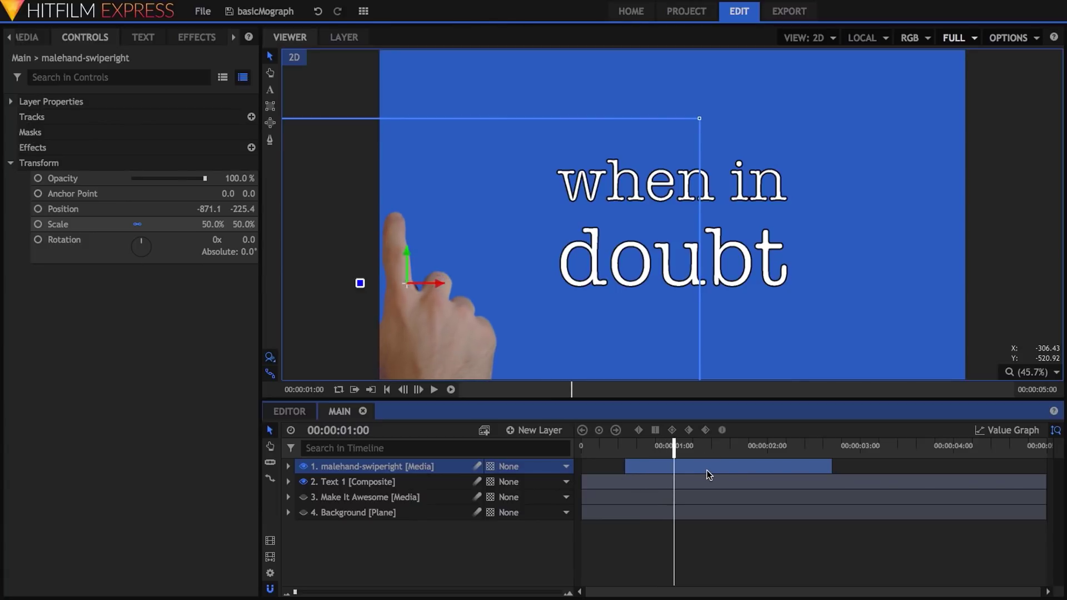
# Step: Add the transition-slice clip from Media to the Main timeline and toggle the Text 1 layer's visibility
pyautogui.click(30, 37)
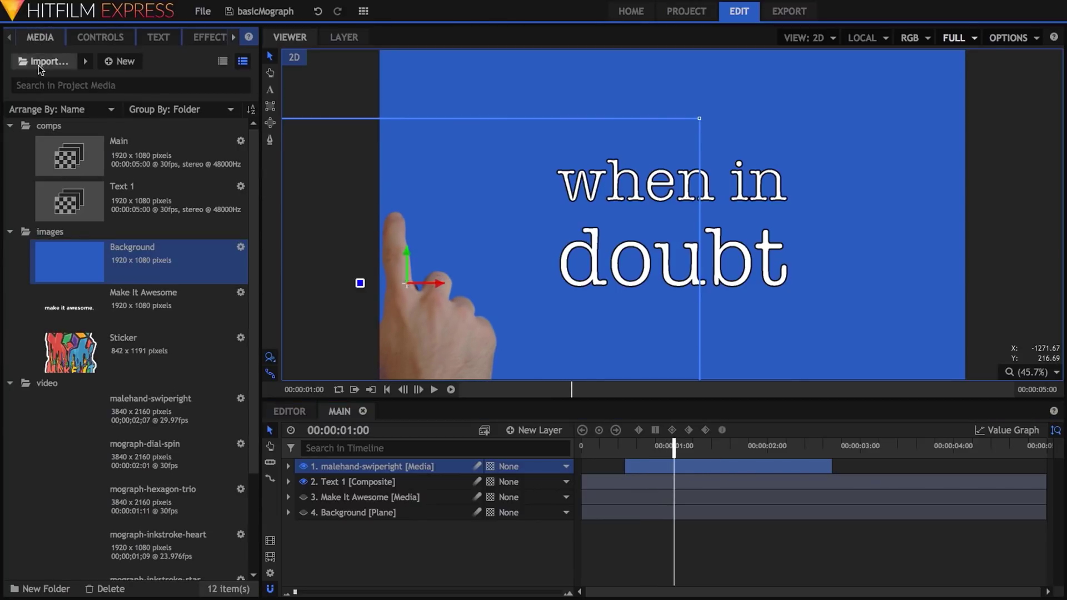
pyautogui.click(10, 125)
pyautogui.click(10, 140)
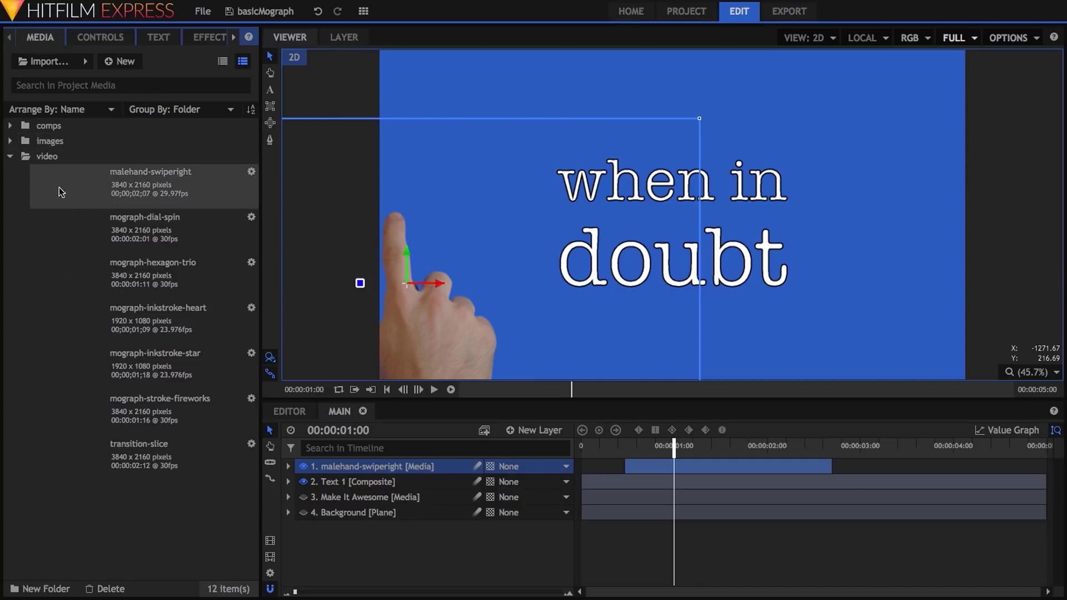
pyautogui.moveTo(183, 454); pyautogui.dragTo(336, 487)
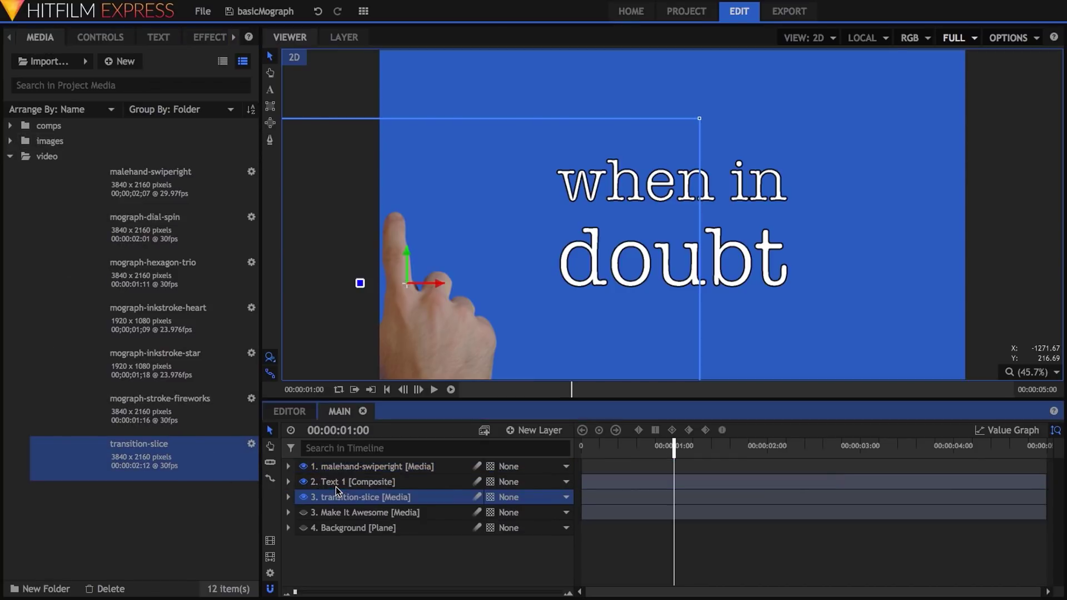
pyautogui.click(305, 484)
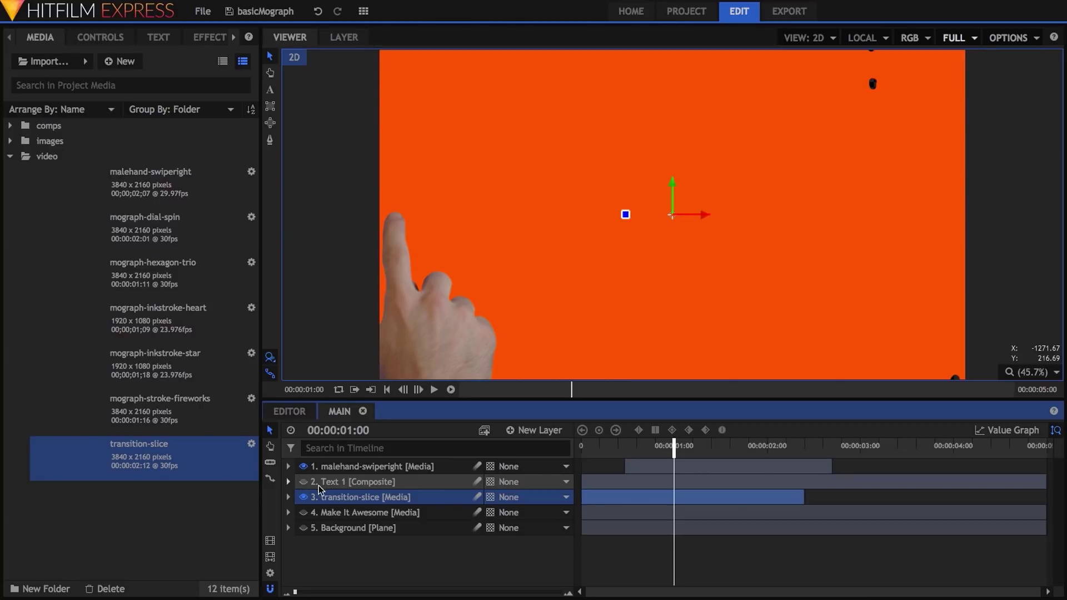
# Step: Scale transition-slice to 50%, start it after about one second, and hide it
pyautogui.click(95, 35)
pyautogui.click(10, 163)
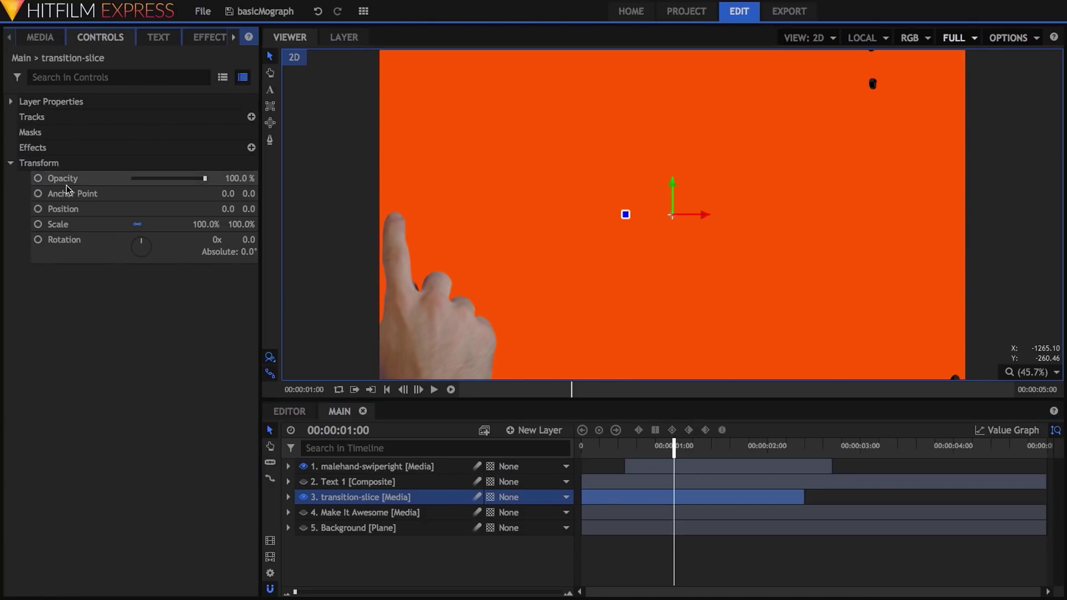
pyautogui.click(208, 224)
pyautogui.write('50')
pyautogui.press('Return')
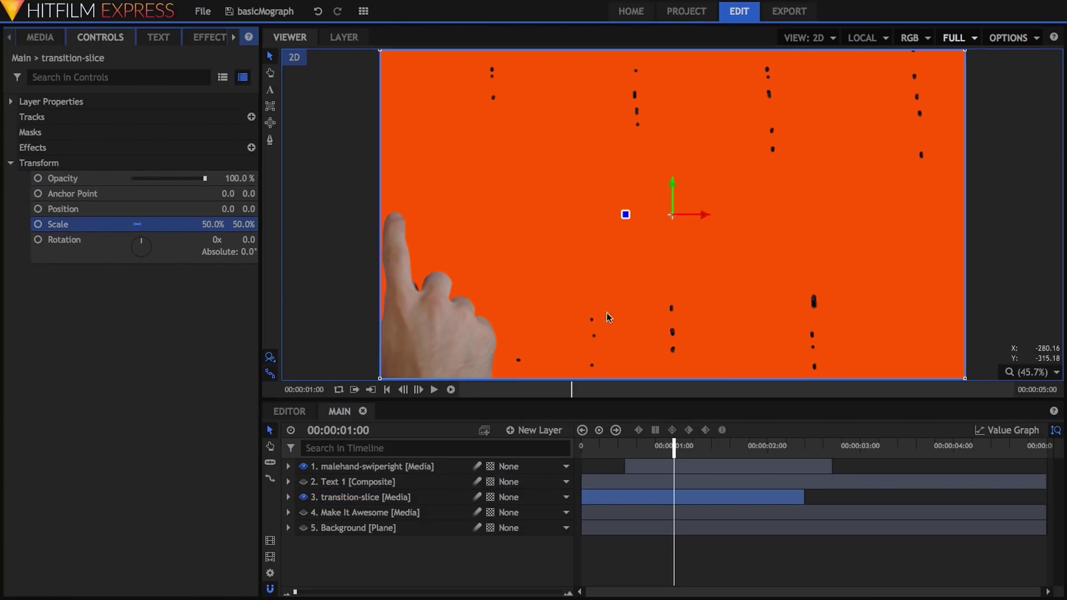
pyautogui.moveTo(639, 497); pyautogui.dragTo(734, 500)
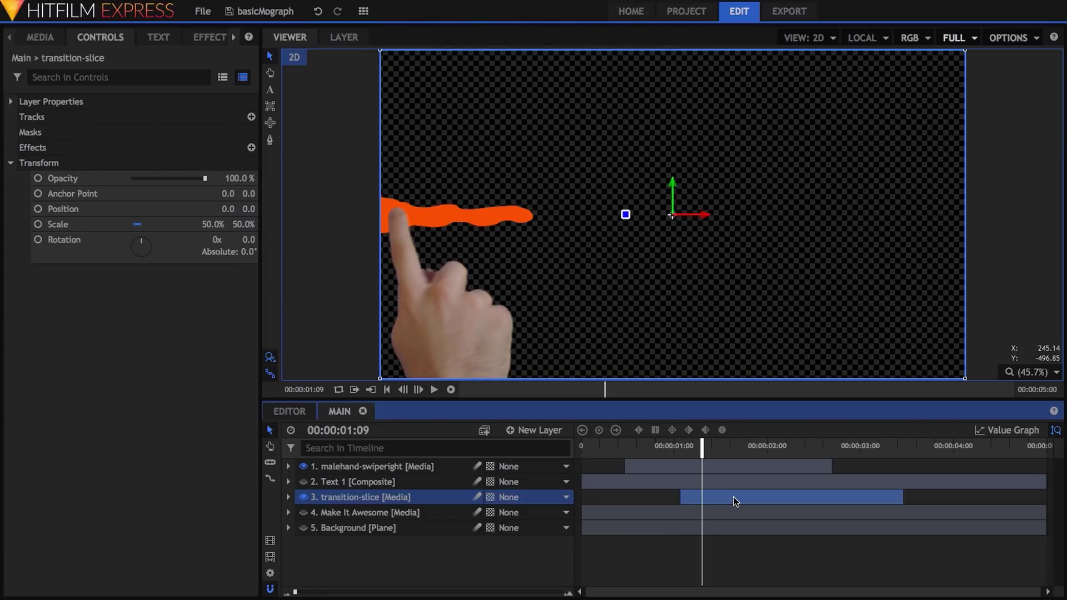
pyautogui.moveTo(733, 500); pyautogui.dragTo(745, 499)
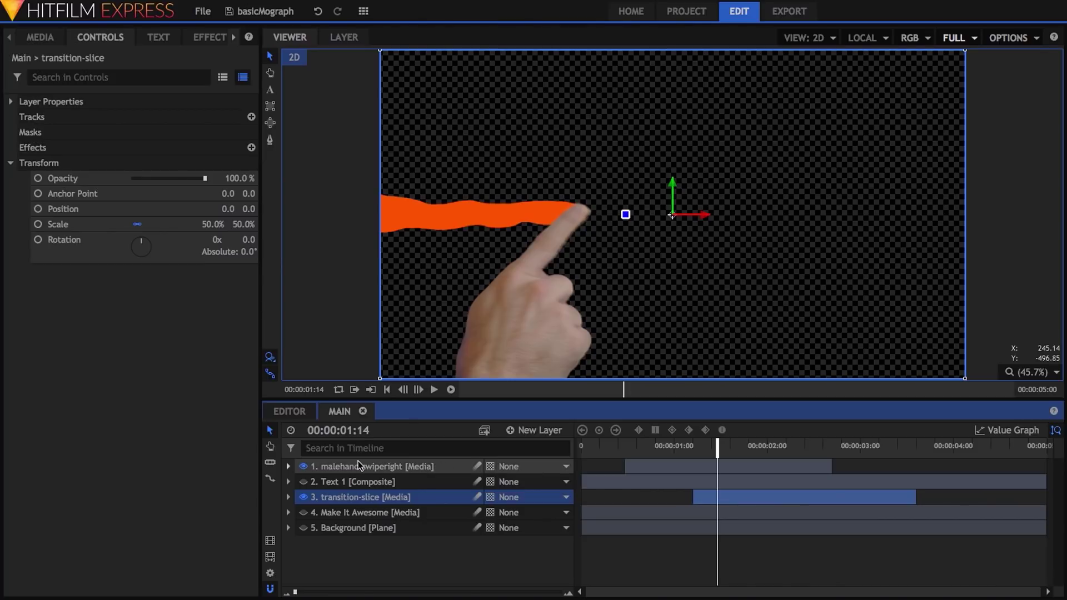
pyautogui.click(304, 497)
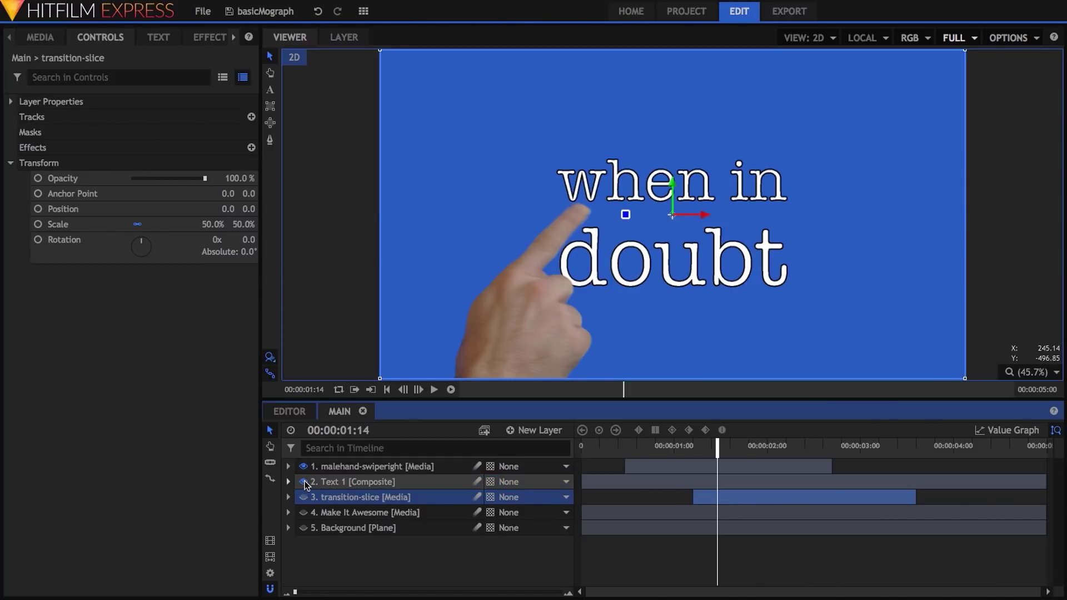
# Step: Apply a Set Matte effect to the Text 1 layer
pyautogui.click(357, 482)
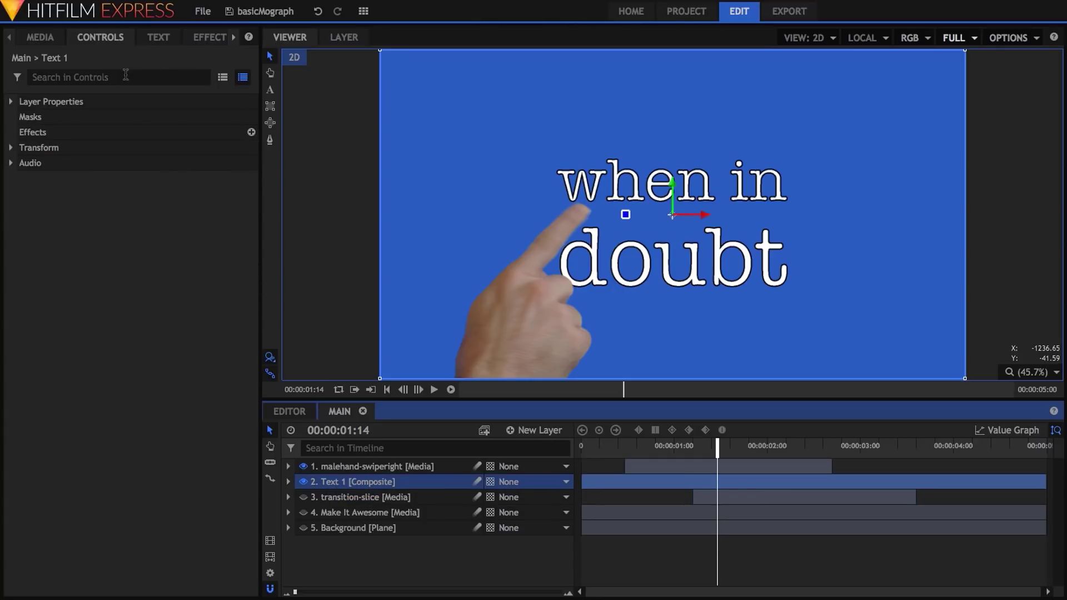
pyautogui.click(209, 37)
pyautogui.click(114, 62)
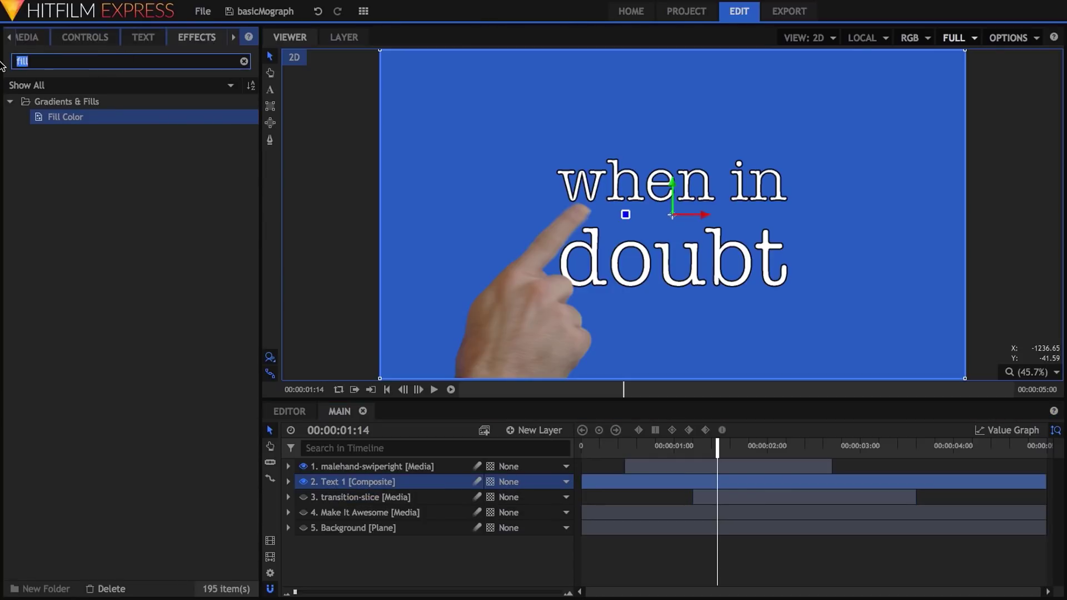
pyautogui.write('set')
pyautogui.moveTo(84, 134); pyautogui.dragTo(343, 489)
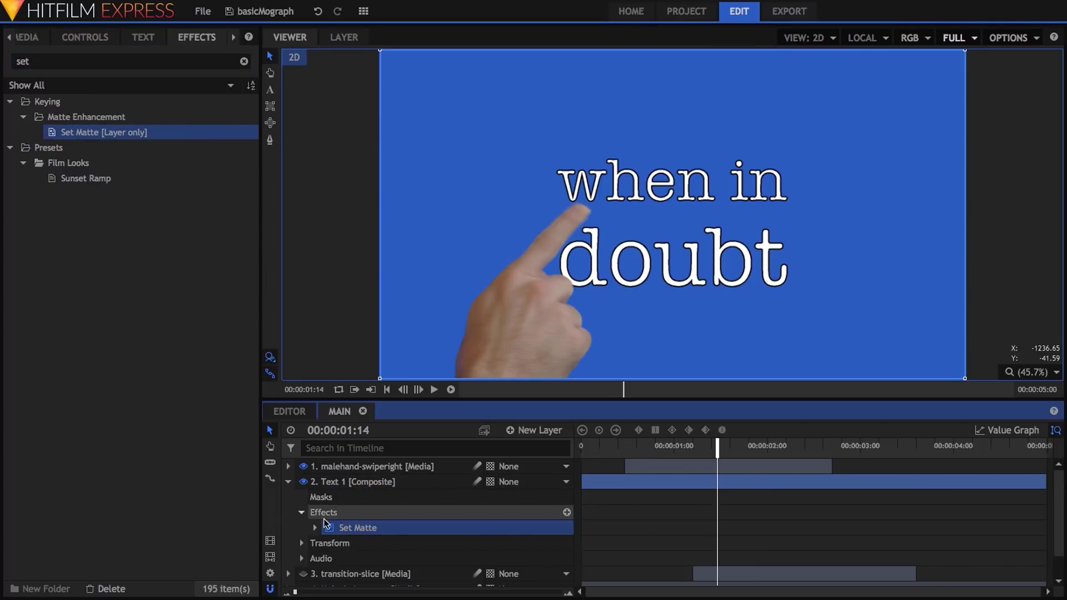
# Step: Set the matte source to transition-slice with Subtract blend, and show the Make It Awesome layer
pyautogui.click(314, 525)
pyautogui.scroll(-1, 485, 498)
pyautogui.click(486, 499)
pyautogui.click(489, 526)
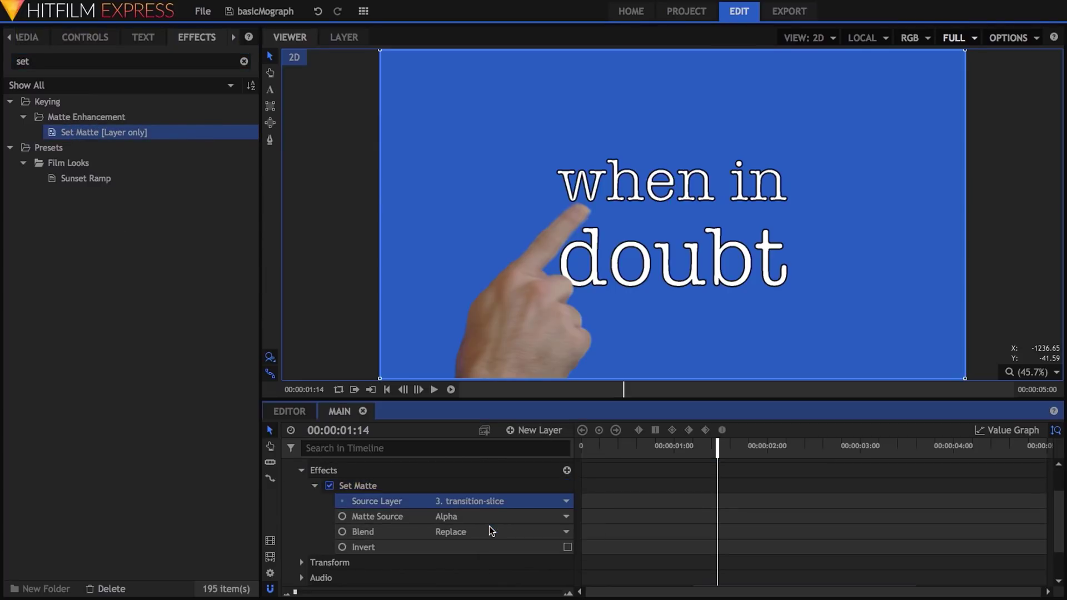
pyautogui.click(531, 532)
pyautogui.click(486, 542)
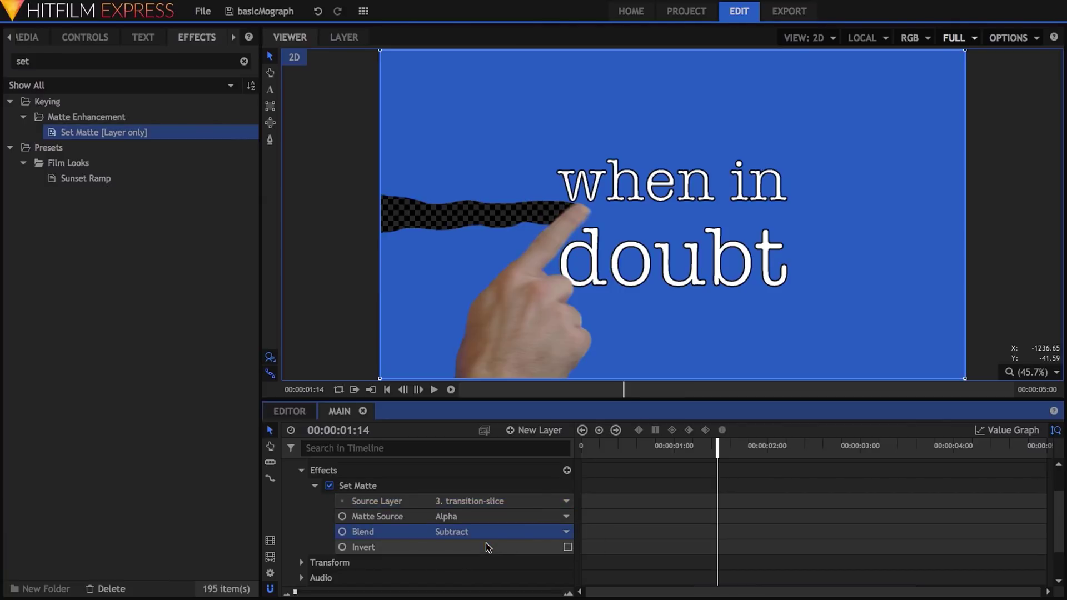
pyautogui.scroll(-3, 484, 548)
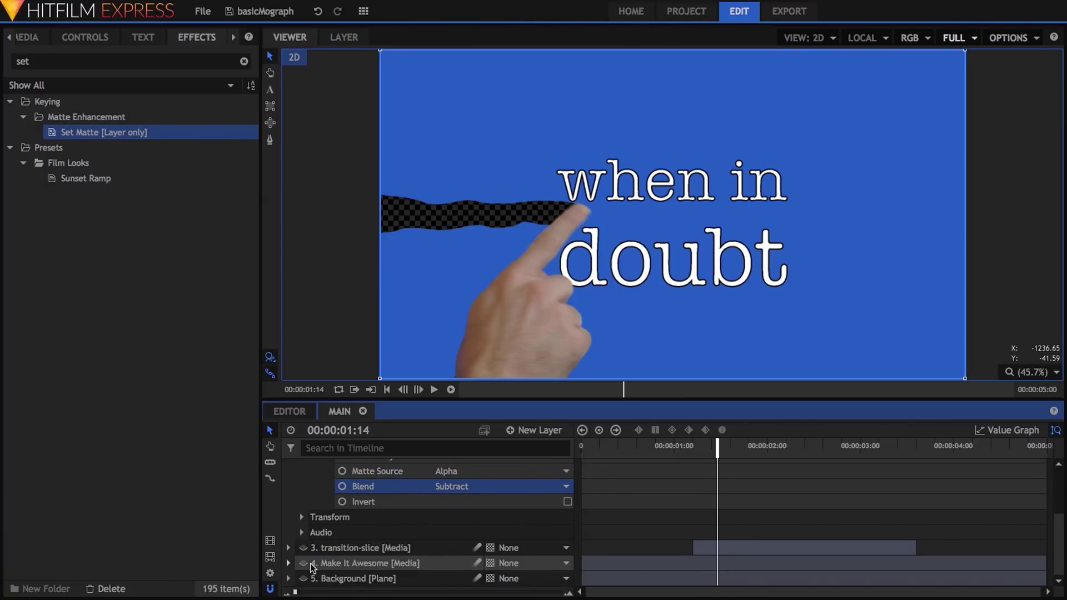
pyautogui.click(303, 548)
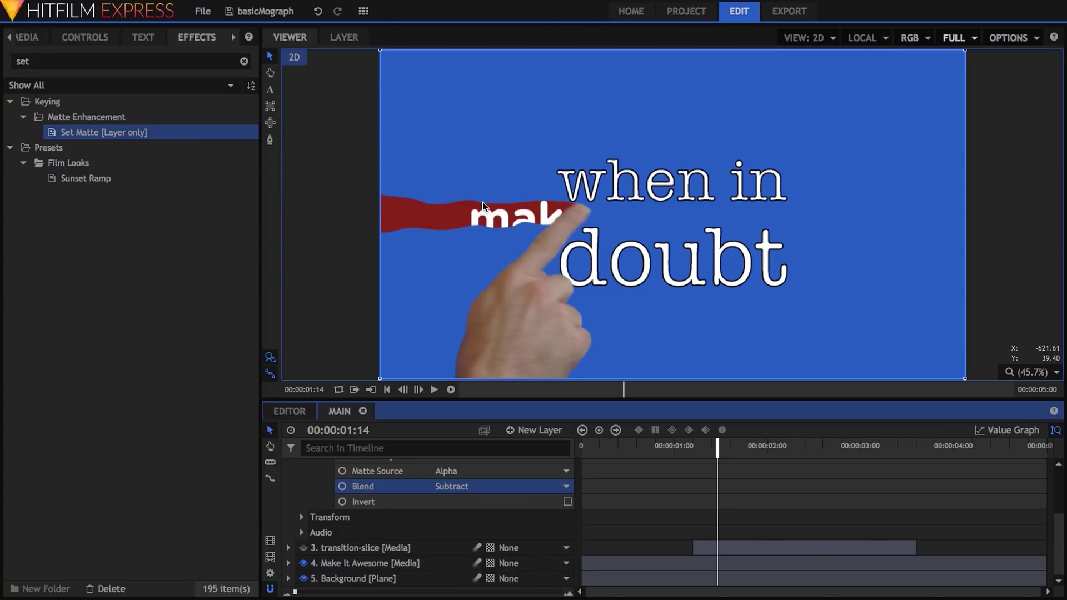
pyautogui.scroll(3, 292, 492)
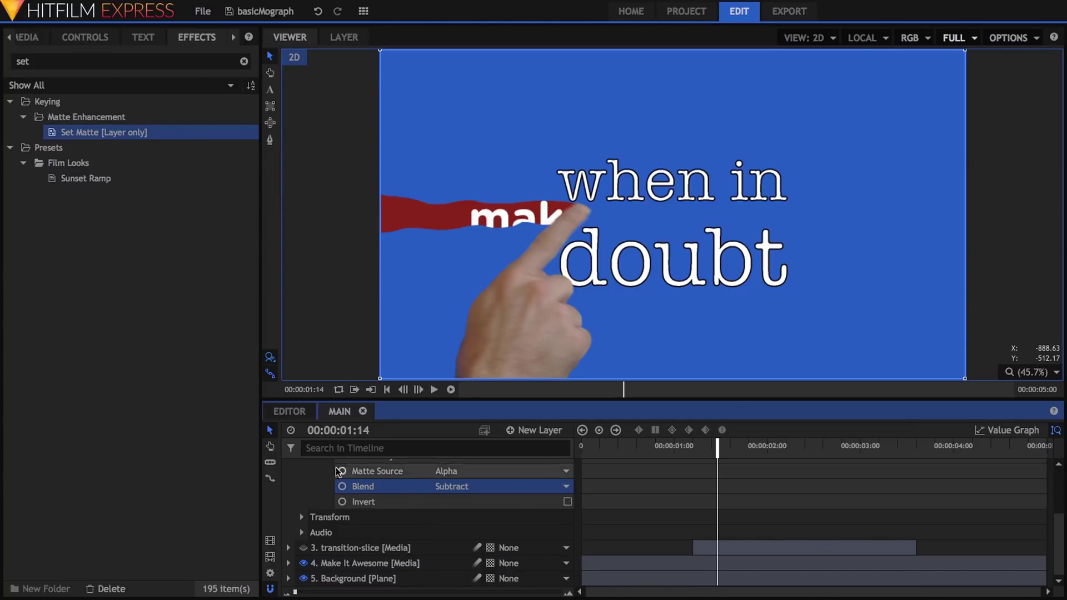
pyautogui.click(288, 482)
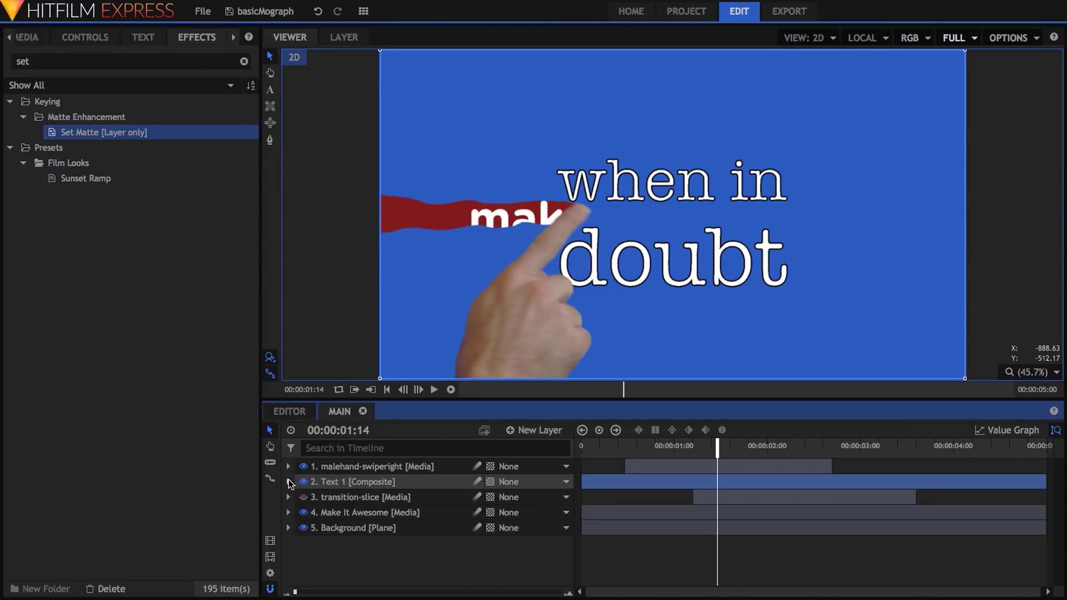
# Step: Duplicate the hand layer as 'Hand Border' and set its track matte to malehand-swiperight
pyautogui.click(356, 467)
pyautogui.hotkey('ctrl', 'd')
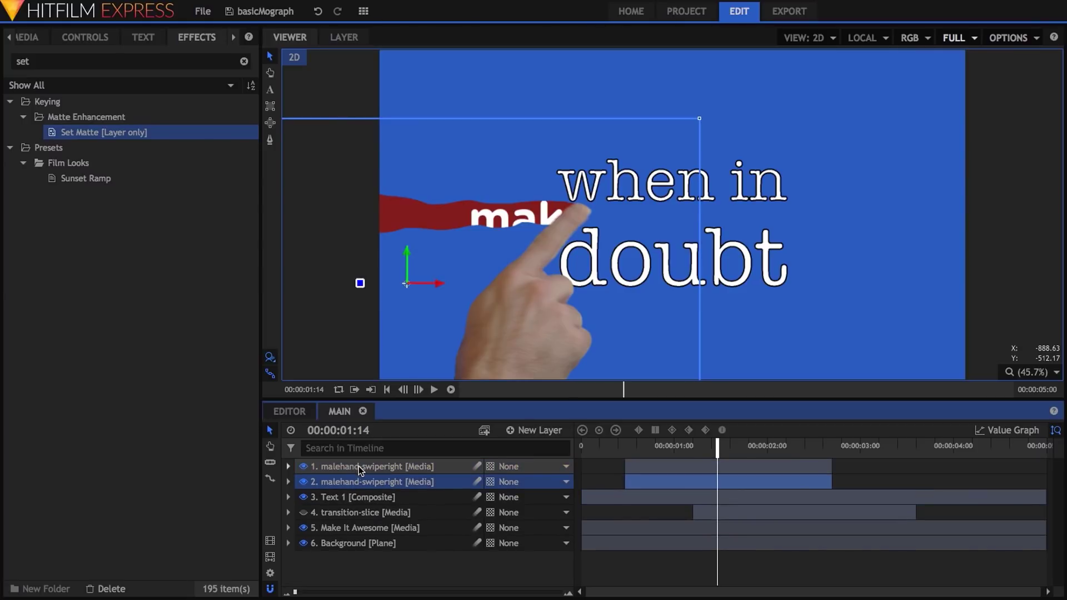
pyautogui.doubleClick(361, 482)
pyautogui.write('Hand Border')
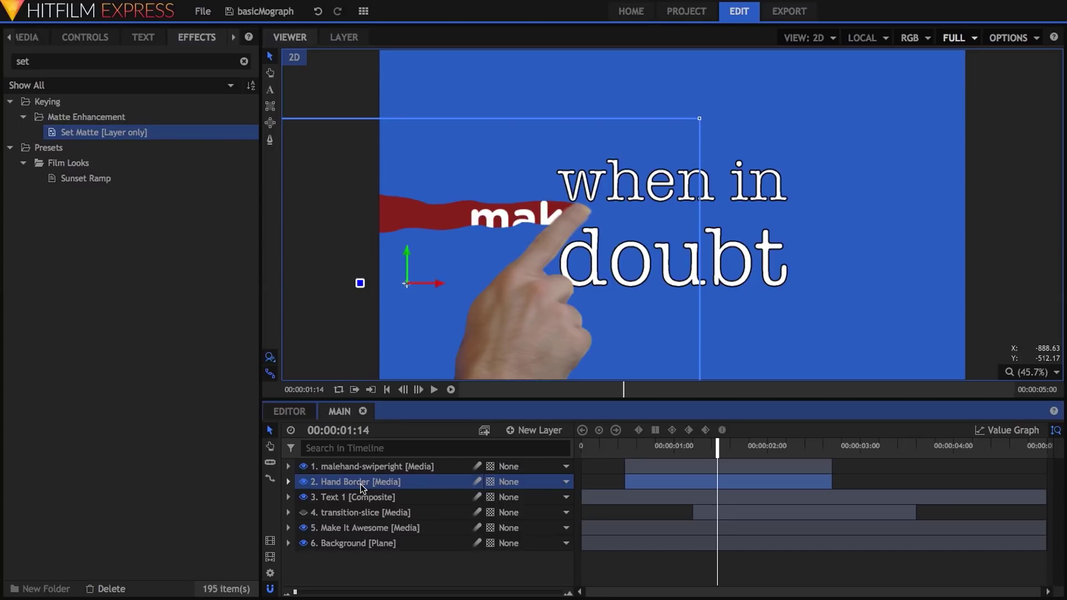
pyautogui.click(495, 483)
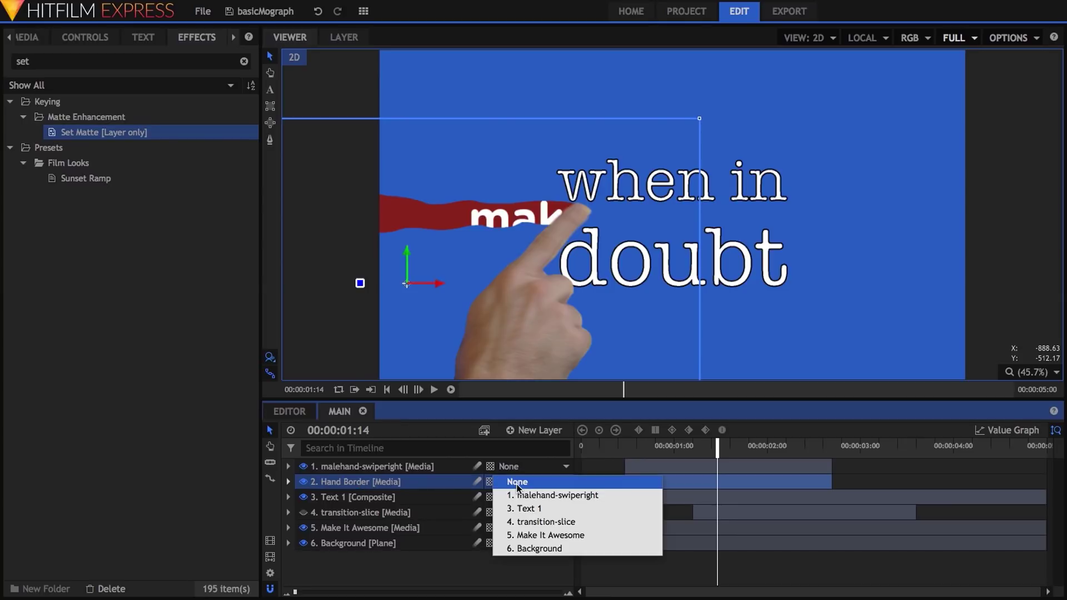
pyautogui.click(552, 495)
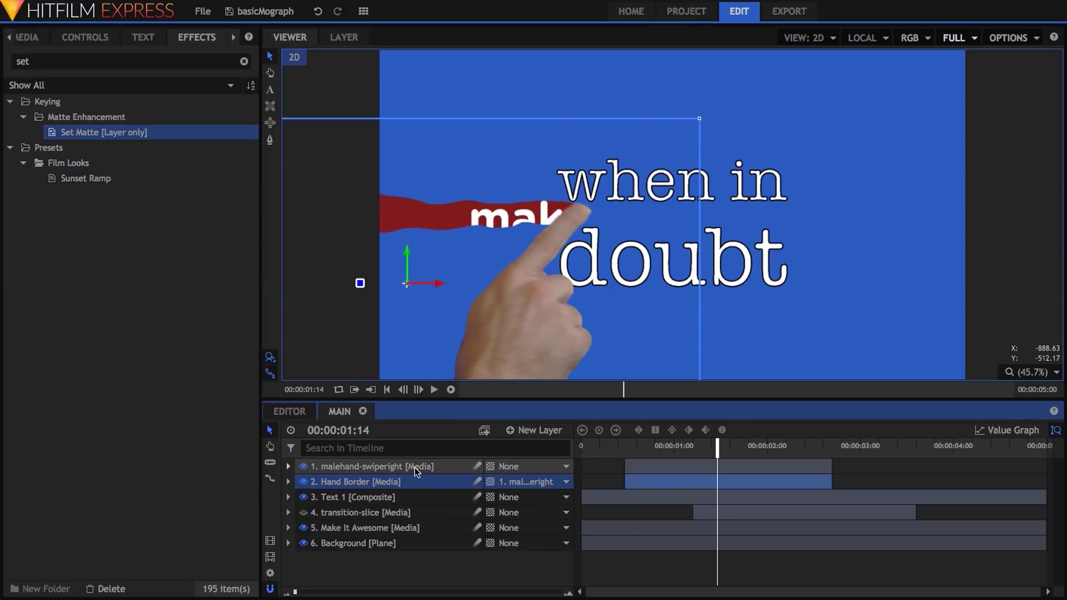
# Step: Apply an Invert Alpha effect to the Hand Border layer
pyautogui.click(49, 63)
pyautogui.press('BackSpace')
pyautogui.press('BackSpace')
pyautogui.press('BackSpace')
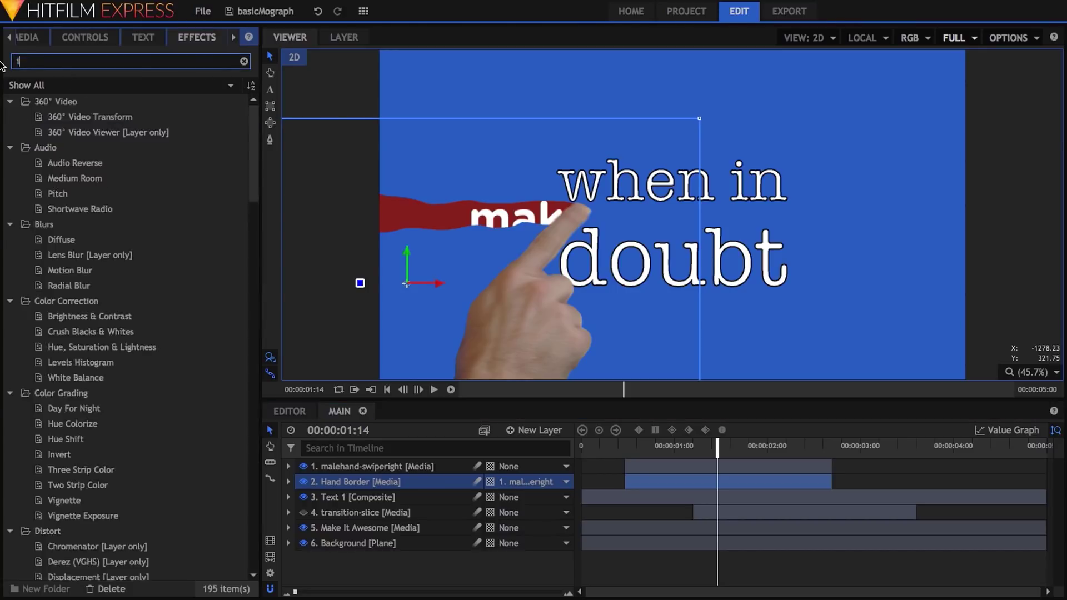
pyautogui.write('invert')
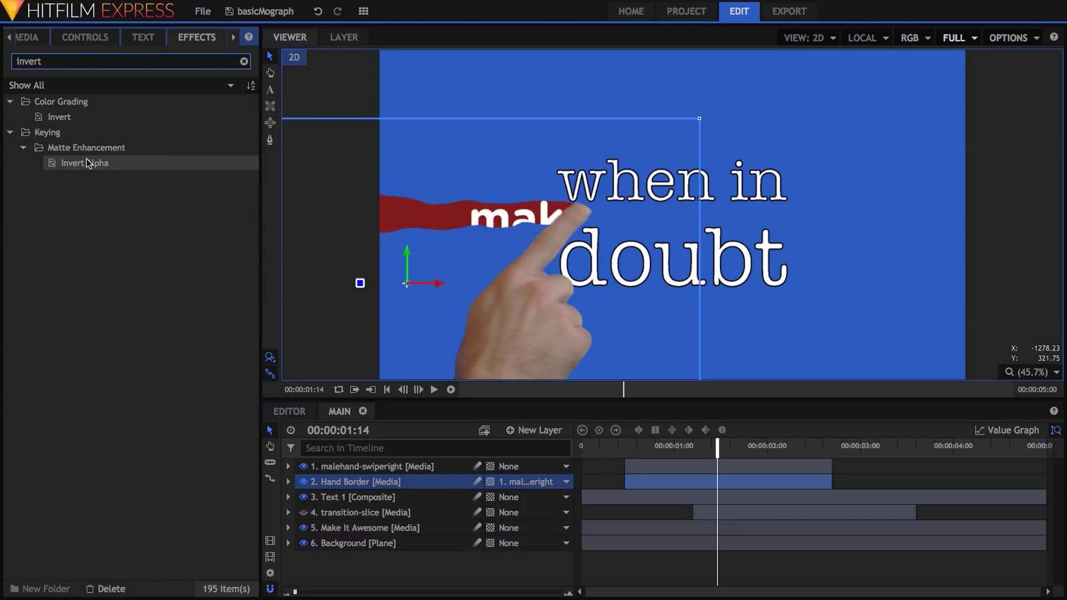
pyautogui.moveTo(87, 164); pyautogui.dragTo(340, 481)
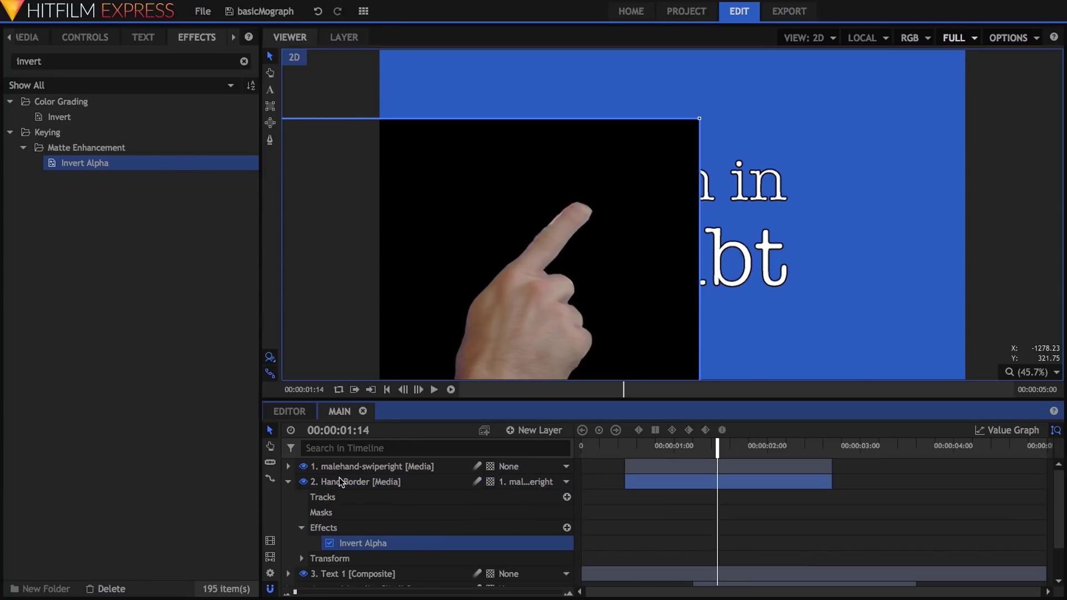
pyautogui.moveTo(55, 61); pyautogui.dragTo(1, 61)
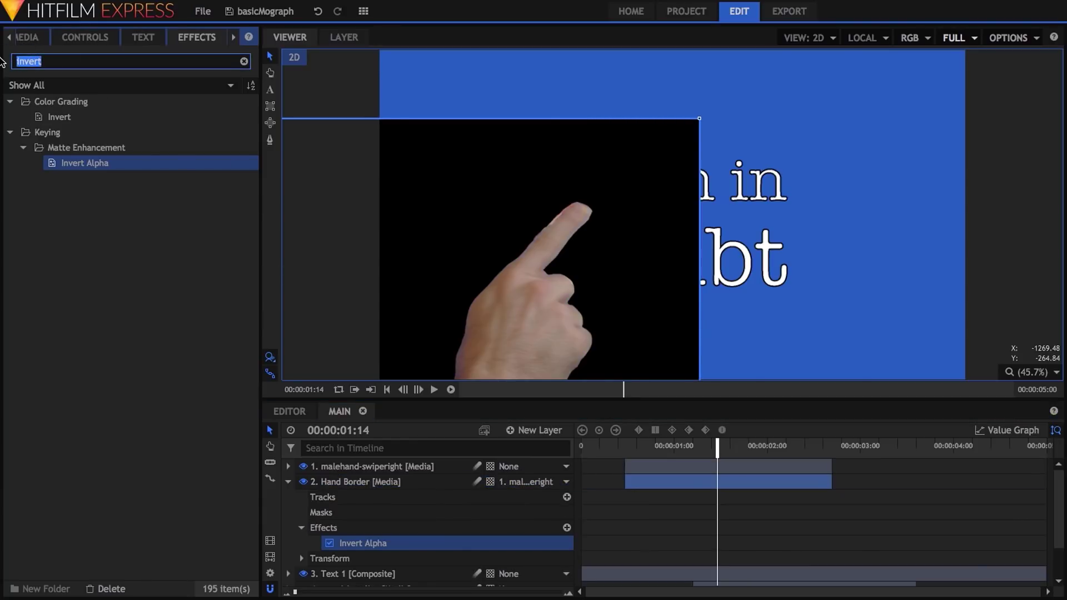
# Step: Add Matte Cleaner to Hand Border with a Choke of 30.7 px
pyautogui.write('matte')
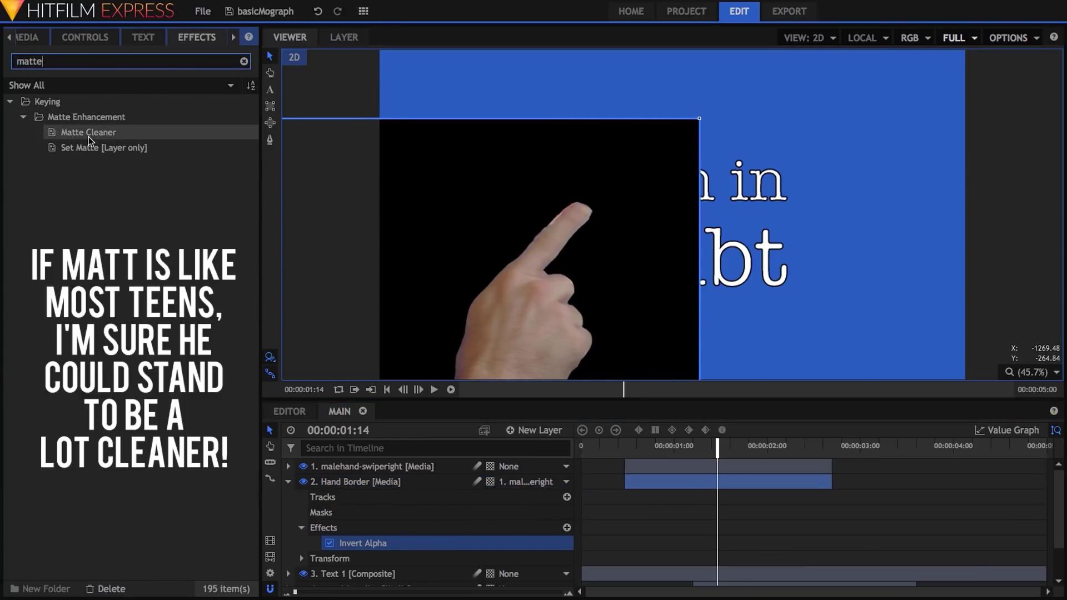
pyautogui.moveTo(89, 135); pyautogui.dragTo(355, 549)
pyautogui.scroll(-1, 399, 526)
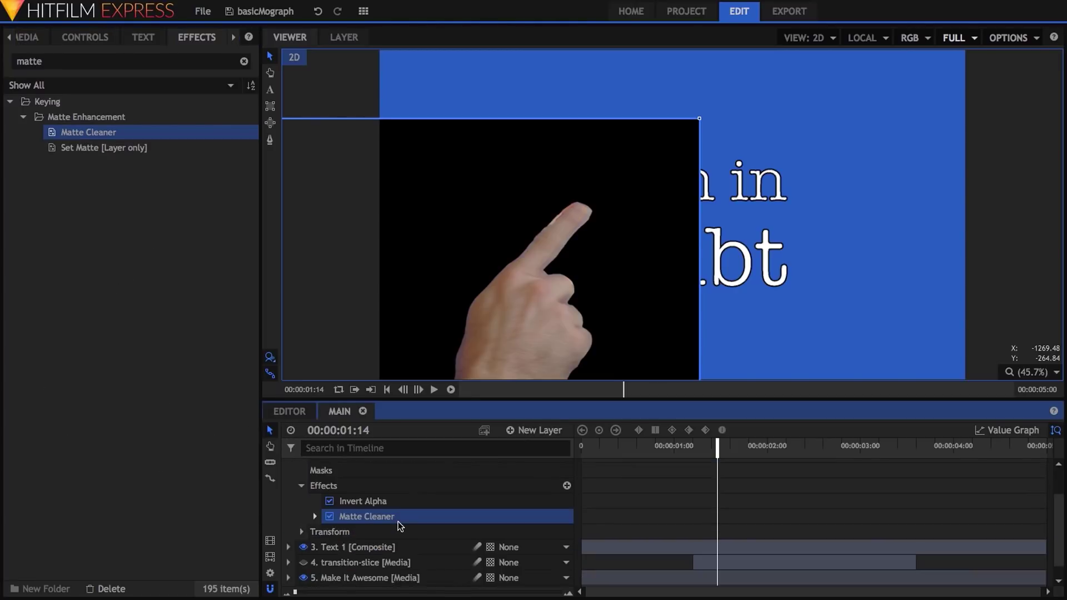
pyautogui.scroll(-1, 399, 526)
pyautogui.click(86, 37)
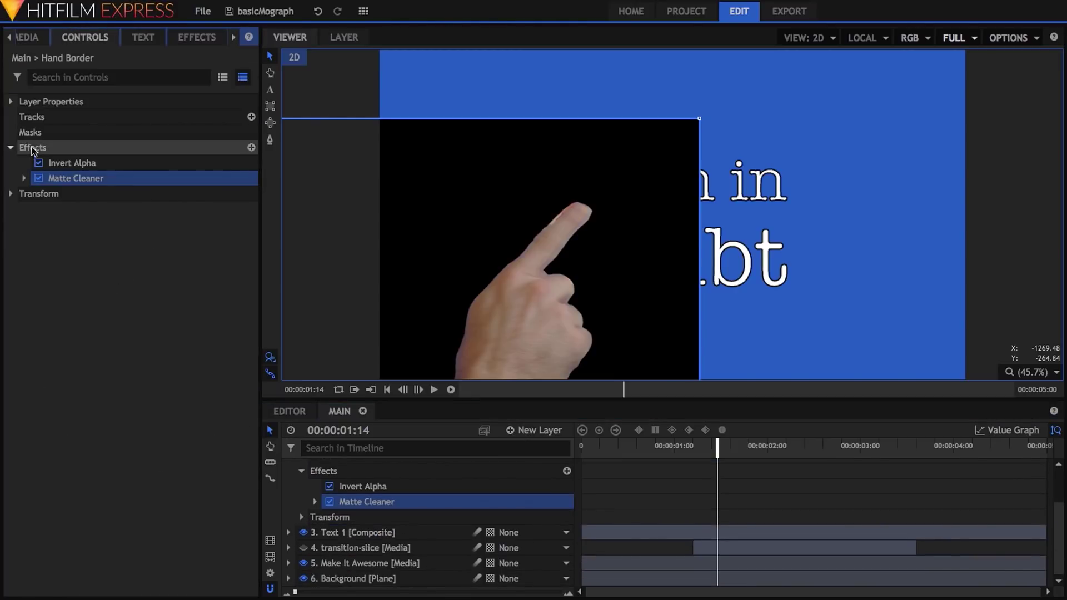
pyautogui.click(24, 178)
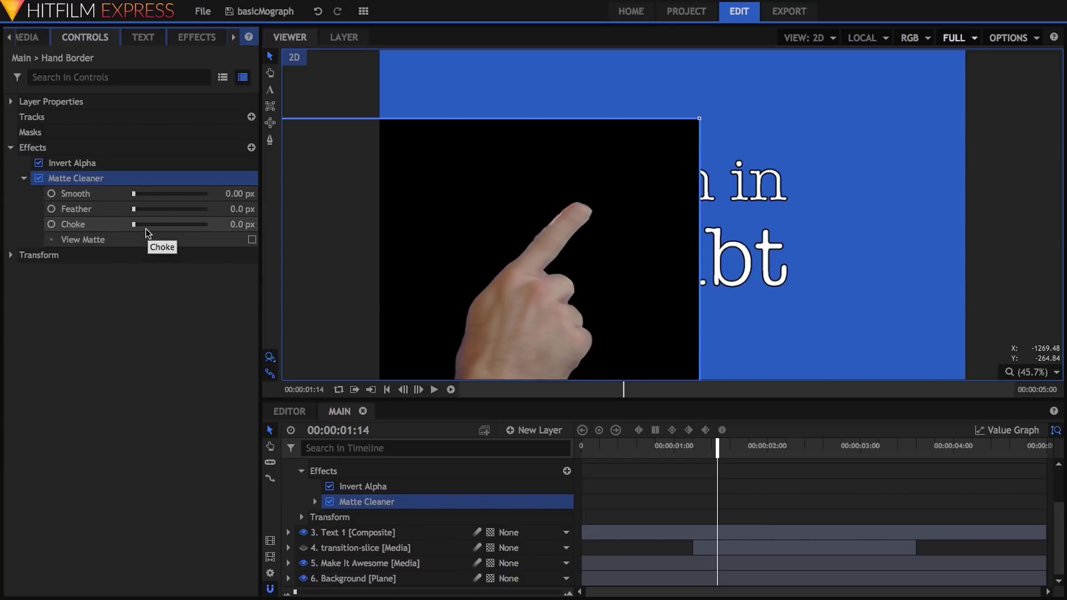
pyautogui.moveTo(134, 224); pyautogui.dragTo(182, 227)
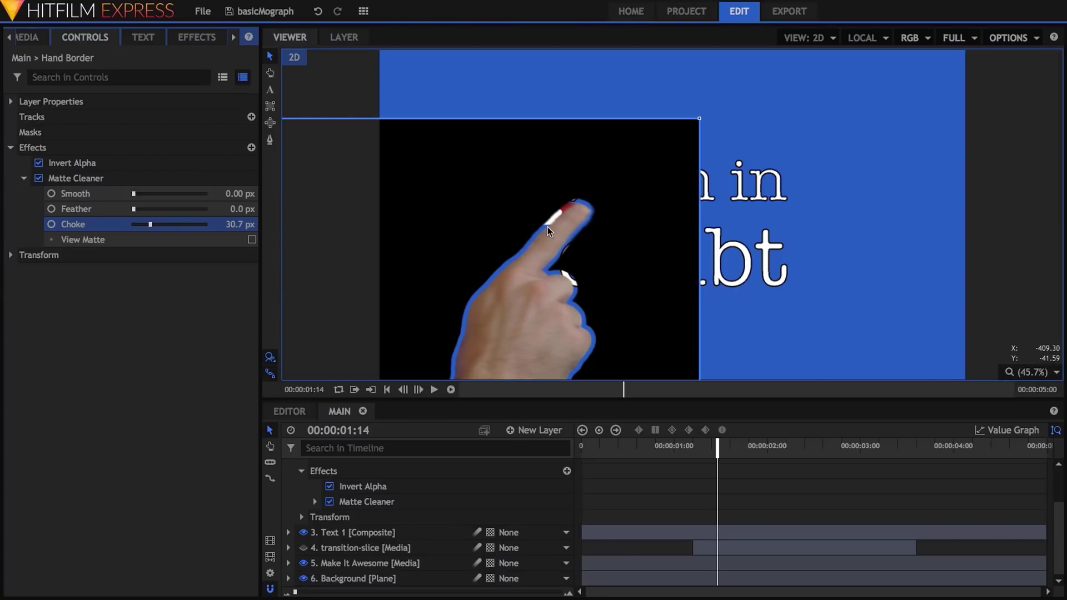
# Step: Duplicate Invert Alpha, place the copy below Matte Cleaner, and check the black hand outline
pyautogui.click(409, 487)
pyautogui.hotkey('ctrl', 'd')
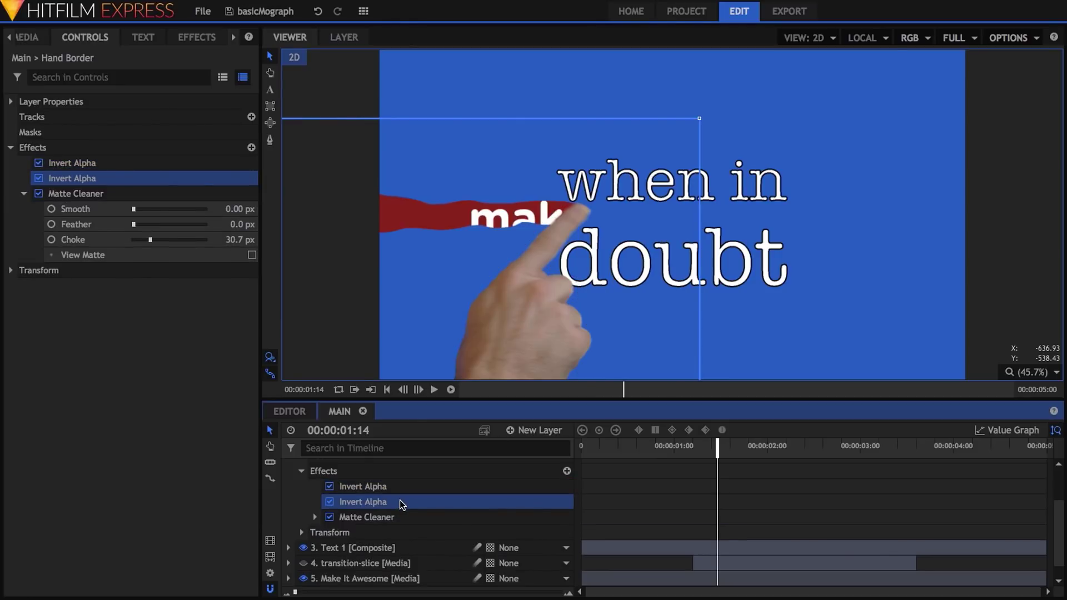
pyautogui.moveTo(400, 503); pyautogui.dragTo(400, 525)
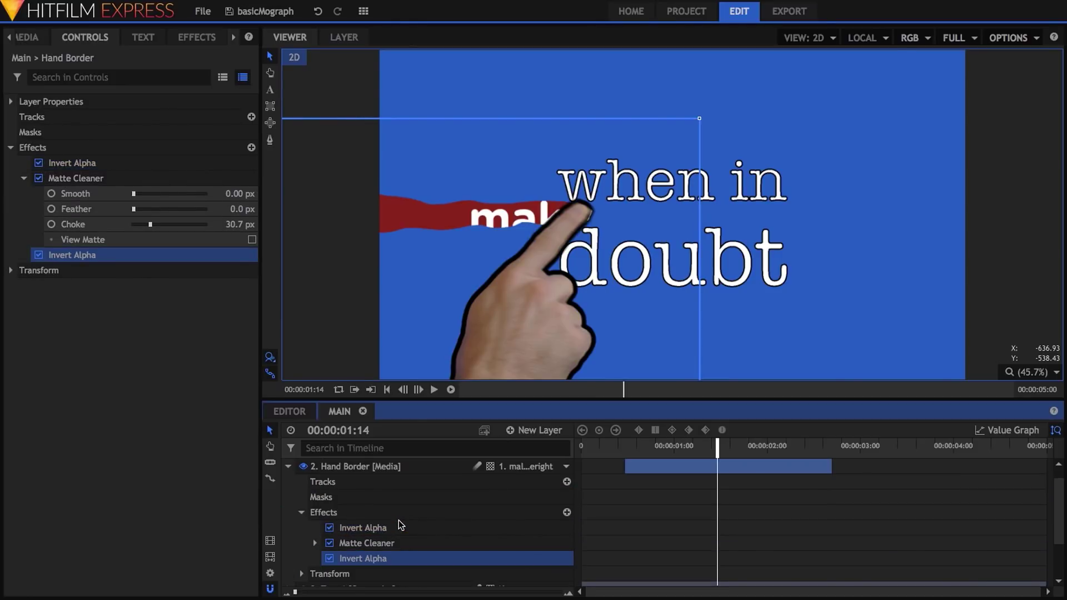
pyautogui.scroll(-3, 400, 525)
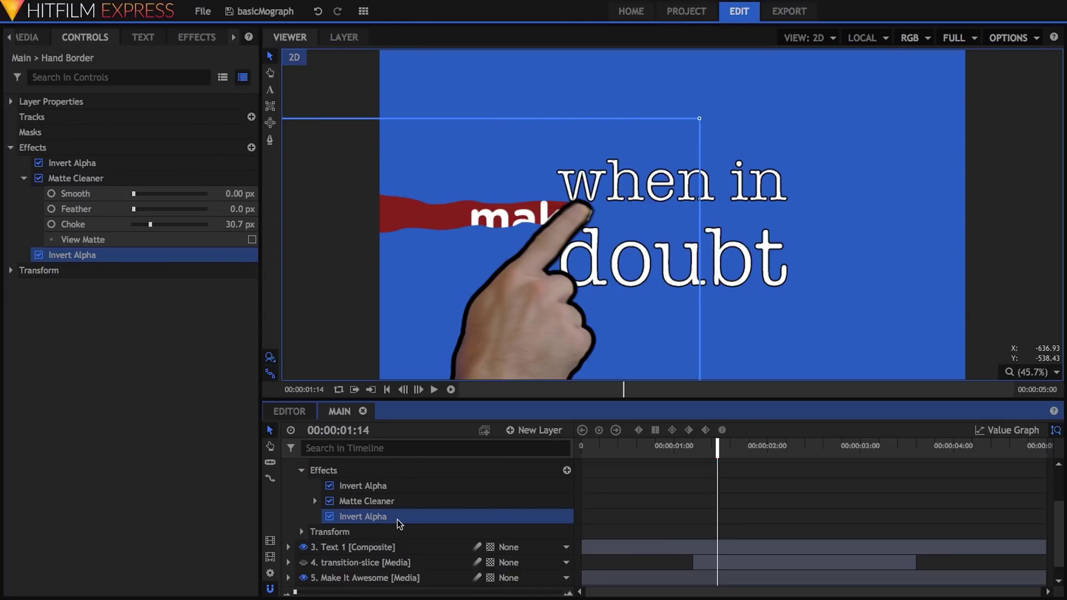
pyautogui.scroll(3, 396, 520)
pyautogui.click(303, 466)
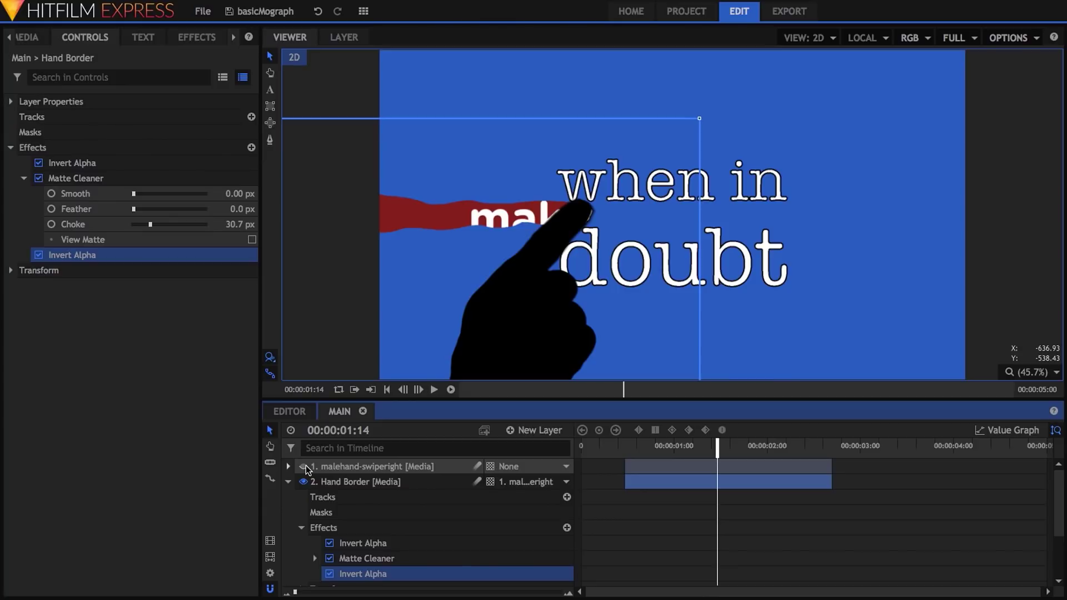
pyautogui.click(303, 466)
pyautogui.scroll(-3, 409, 509)
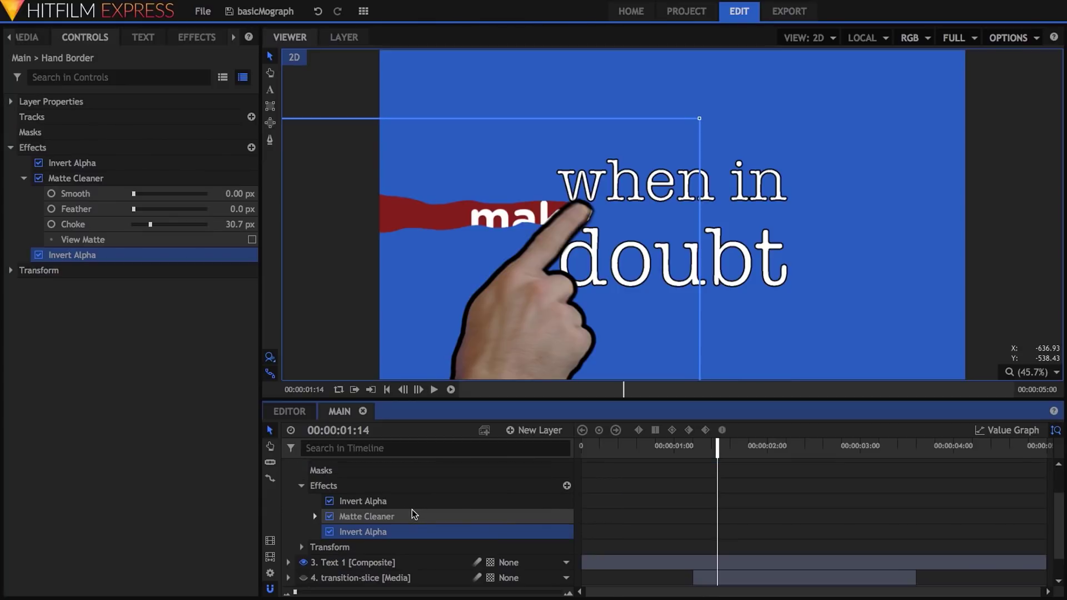
pyautogui.click(197, 37)
# Step: Add Fill Color to Hand Border in white 255, 255, 255 at 100% blend
pyautogui.click(122, 61)
pyautogui.write('fill')
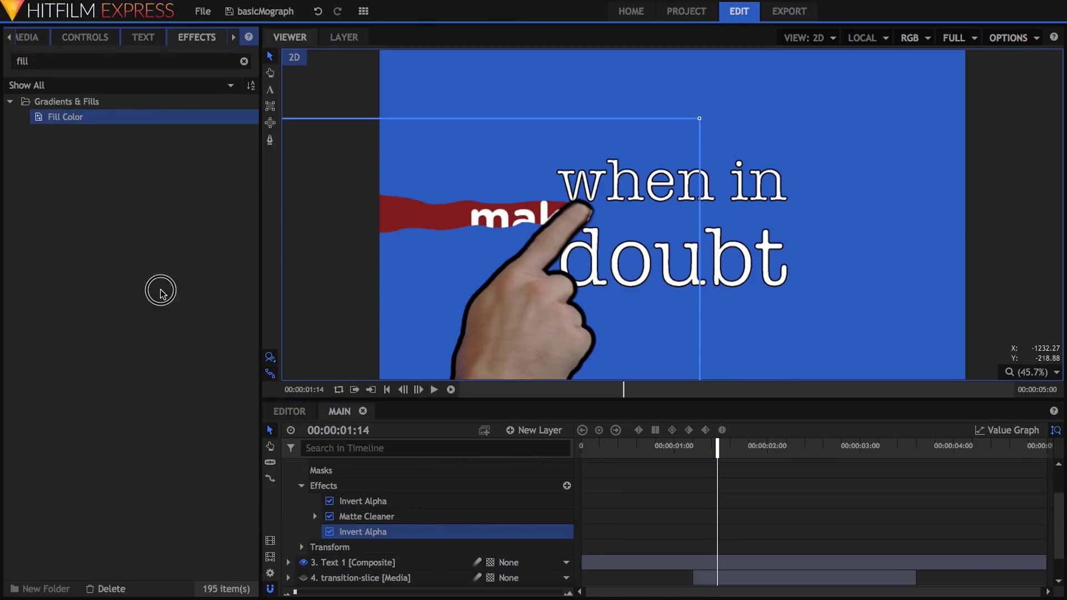
pyautogui.press('Return')
pyautogui.click(85, 37)
pyautogui.click(24, 178)
pyautogui.click(24, 208)
pyautogui.moveTo(189, 240); pyautogui.dragTo(220, 243)
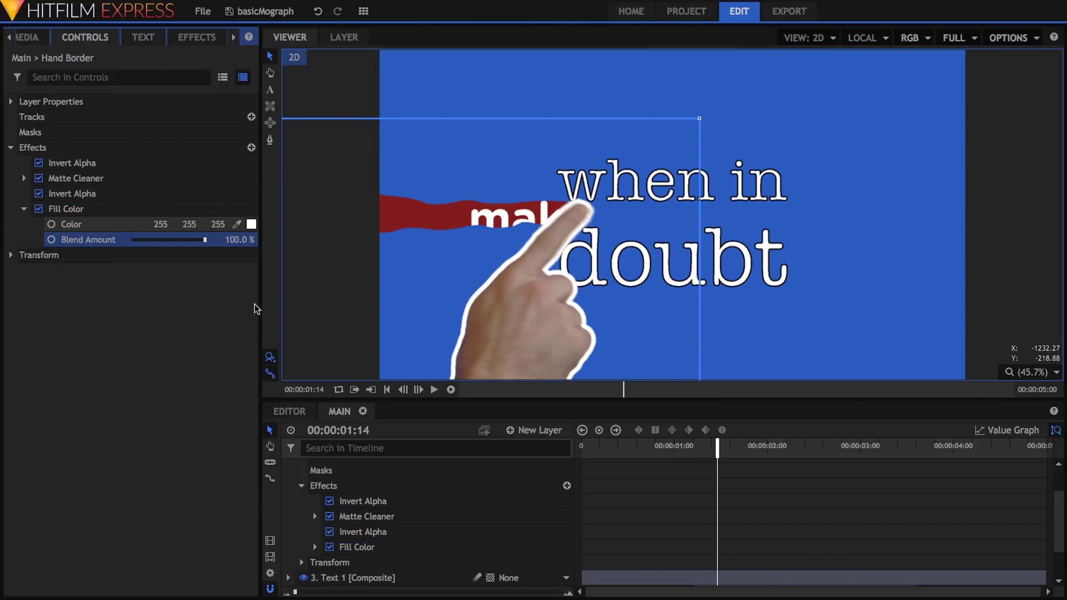
pyautogui.scroll(2, 361, 486)
# Step: Collapse Hand Border and make the transition-slice layer visible again
pyautogui.click(288, 482)
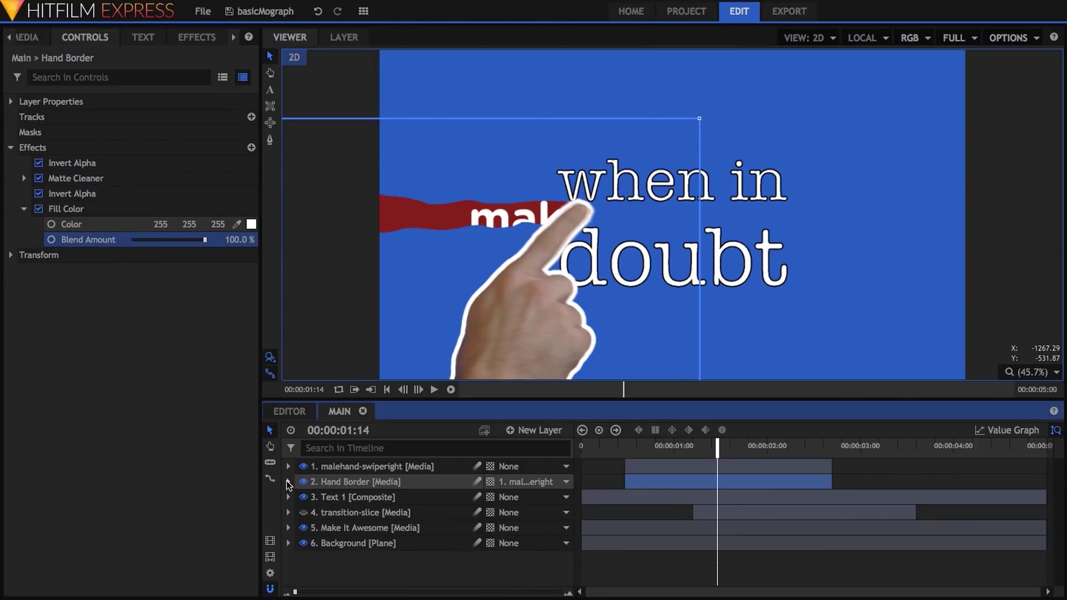
pyautogui.click(341, 512)
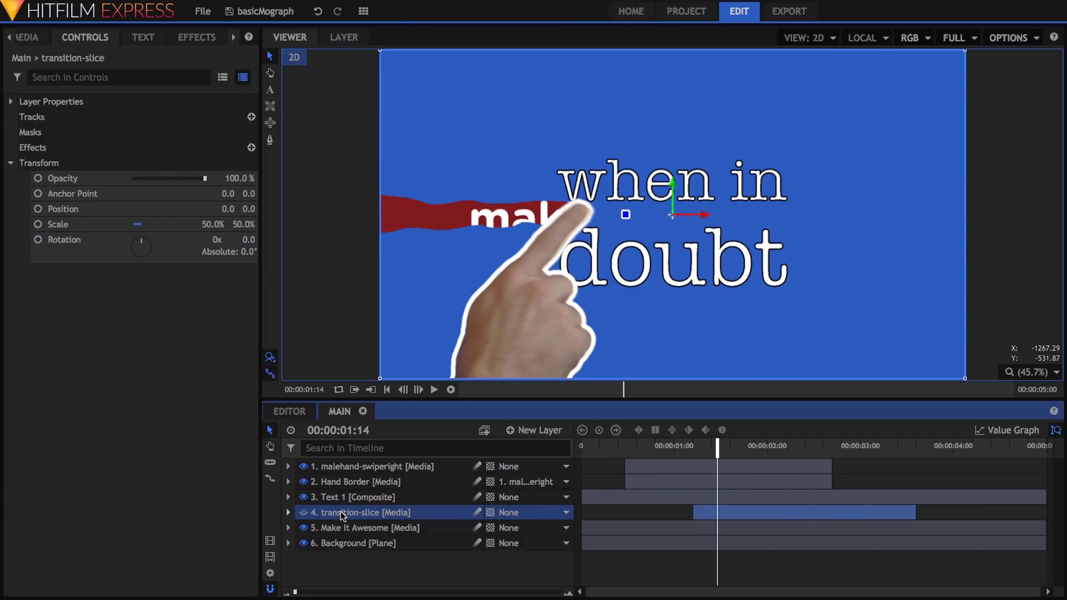
pyautogui.click(303, 512)
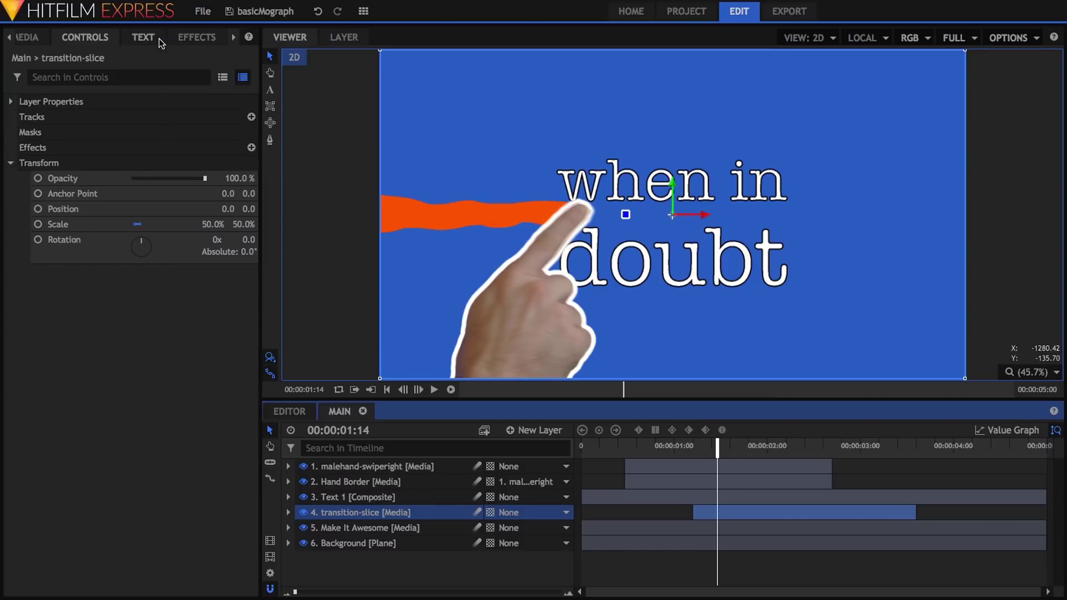
# Step: Add Matte Cleaner to the transition-slice layer with a 30 px choke
pyautogui.click(197, 37)
pyautogui.click(6, 61)
pyautogui.write('m')
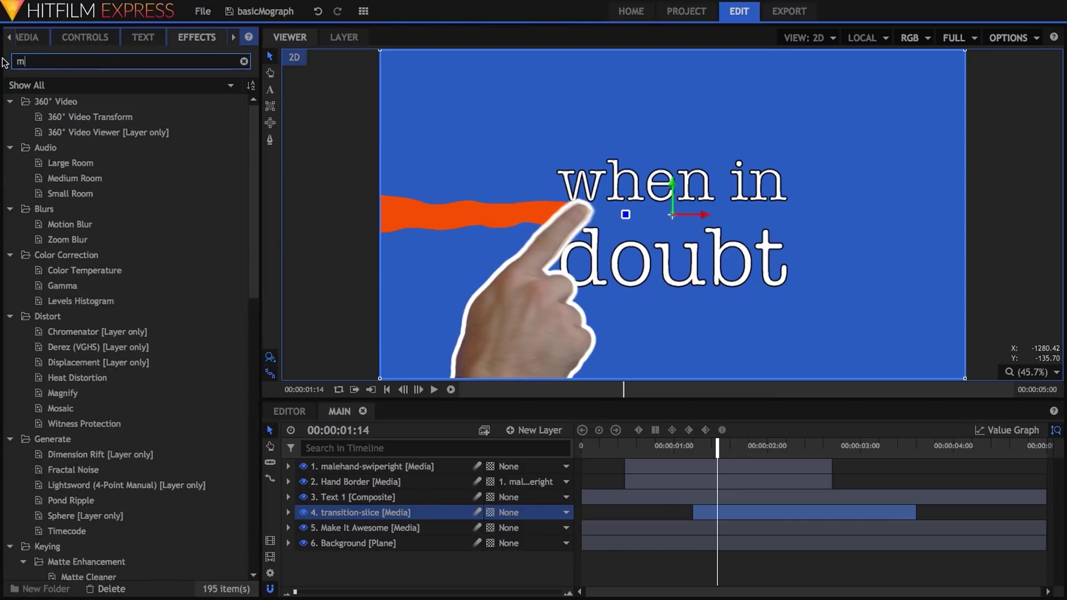
pyautogui.write('atte')
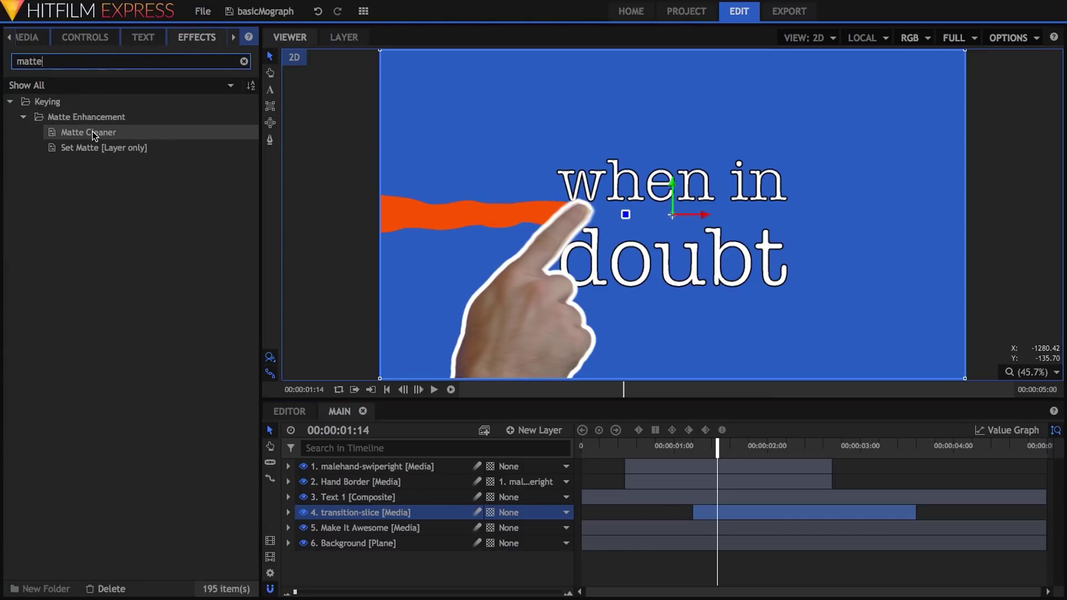
pyautogui.moveTo(94, 135); pyautogui.dragTo(336, 518)
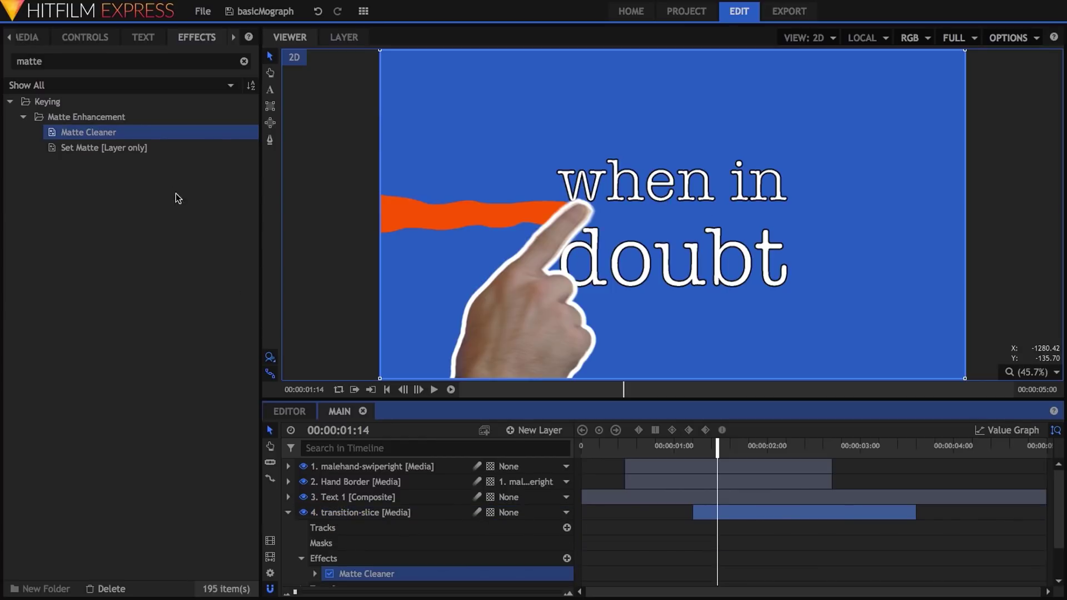
pyautogui.click(85, 37)
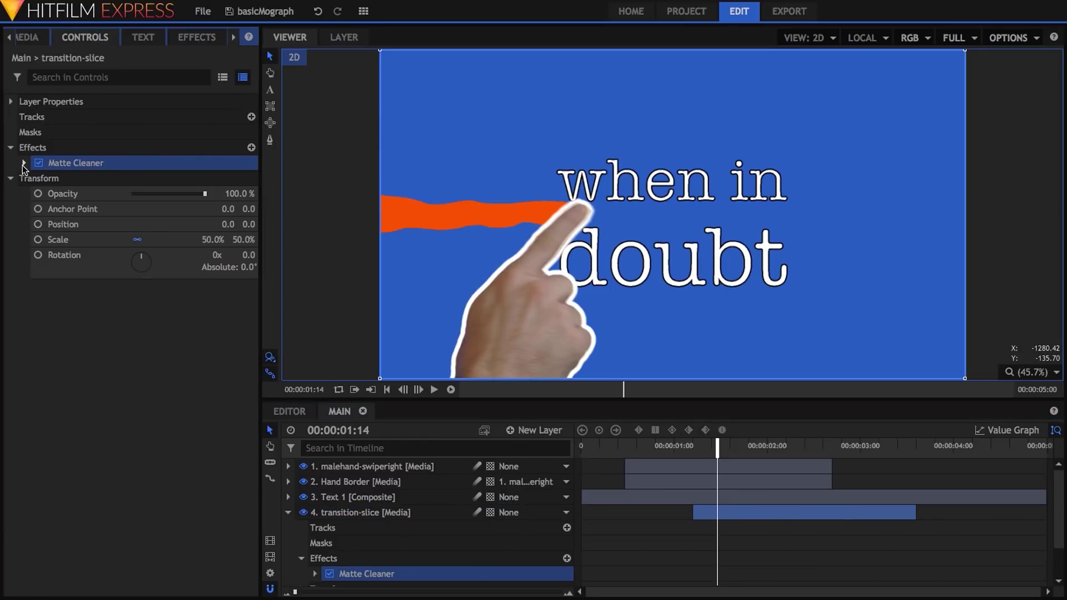
pyautogui.click(24, 163)
pyautogui.click(241, 209)
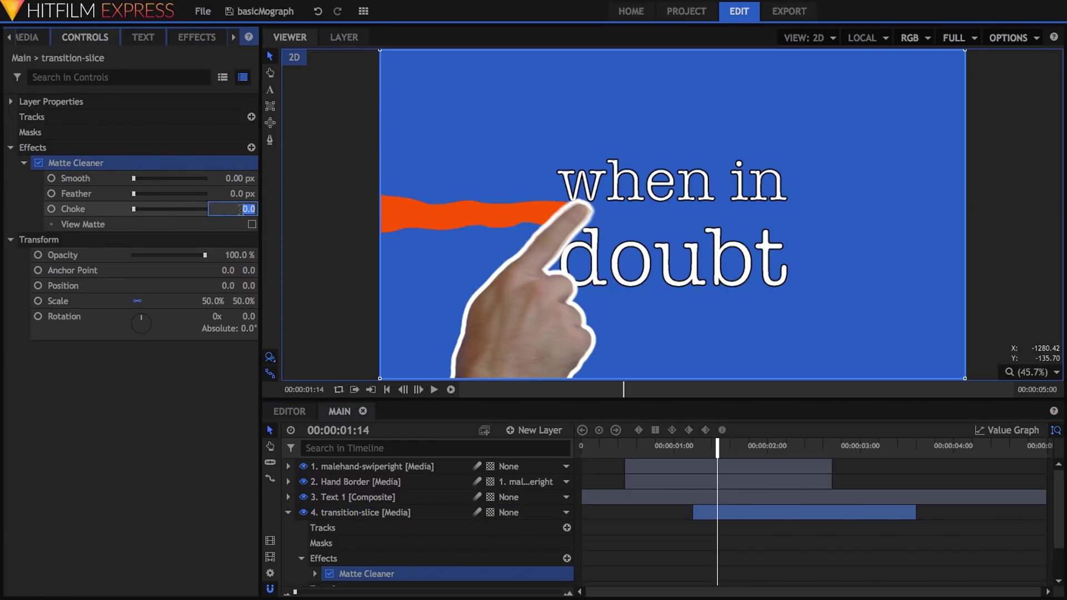
pyautogui.press('Return')
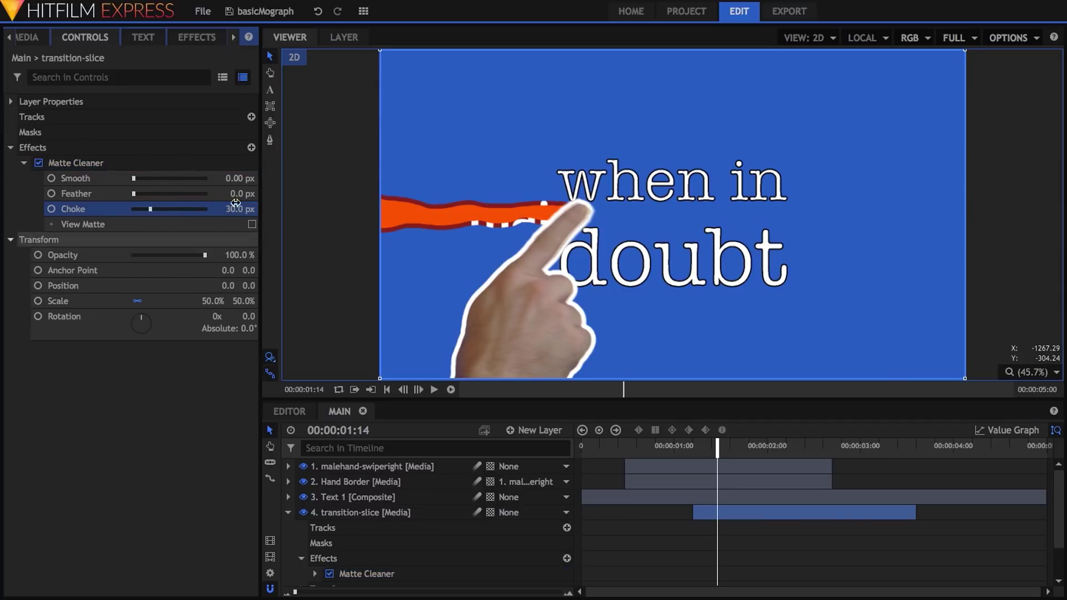
# Step: Apply Invert Alpha to the transition-slice layer
pyautogui.click(197, 38)
pyautogui.moveTo(56, 61); pyautogui.dragTo(1, 55)
pyautogui.write('invert')
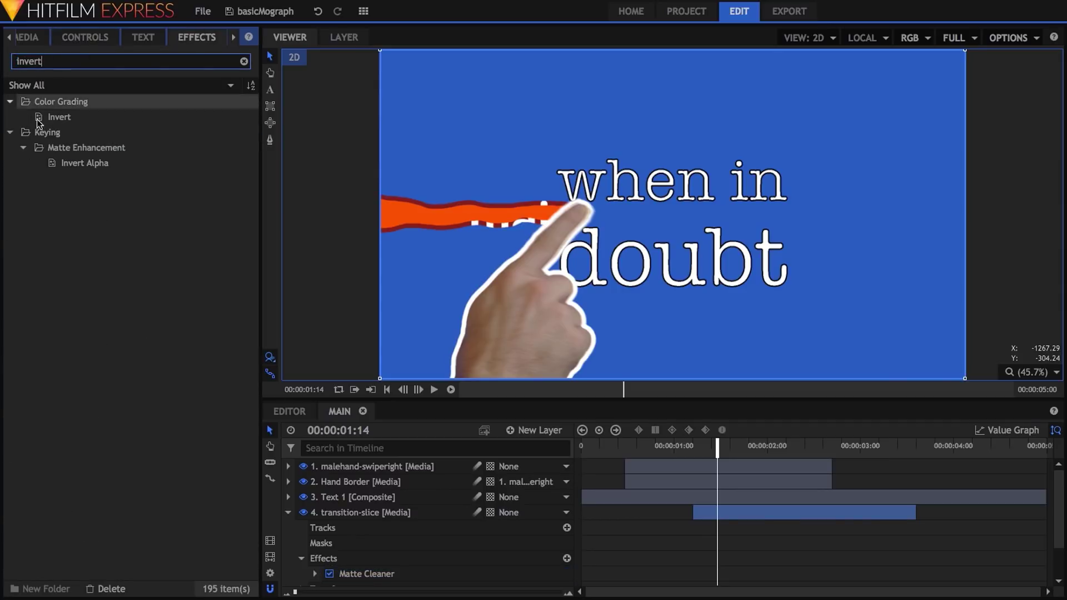
pyautogui.moveTo(73, 163); pyautogui.dragTo(353, 511)
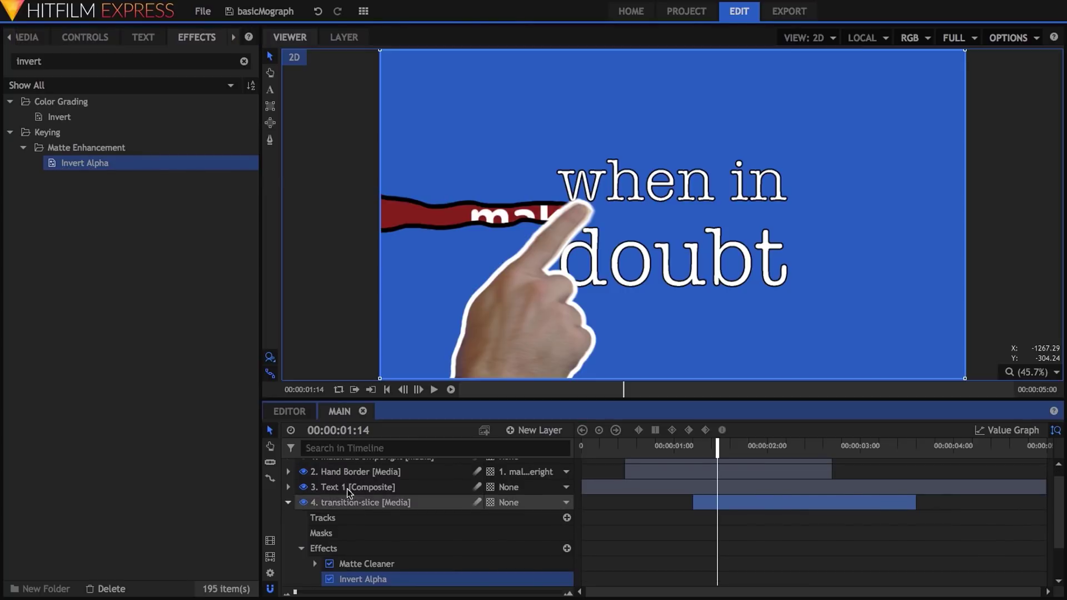
# Step: Add a Fill Color effect to transition-slice beneath Invert Alpha
pyautogui.click(92, 39)
pyautogui.click(195, 37)
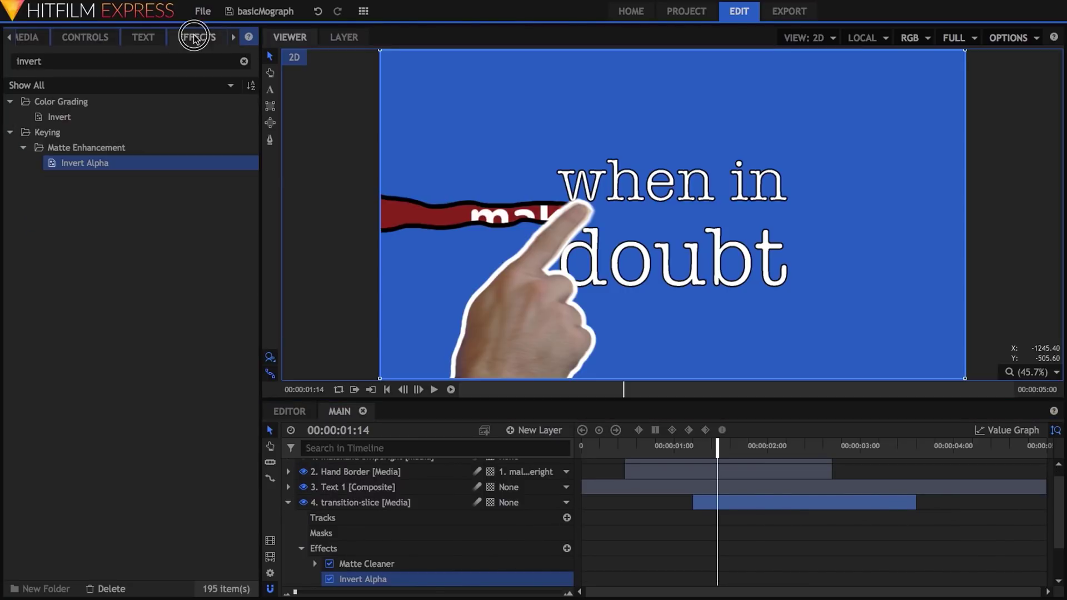
pyautogui.moveTo(91, 61); pyautogui.dragTo(2, 61)
pyautogui.write('fill')
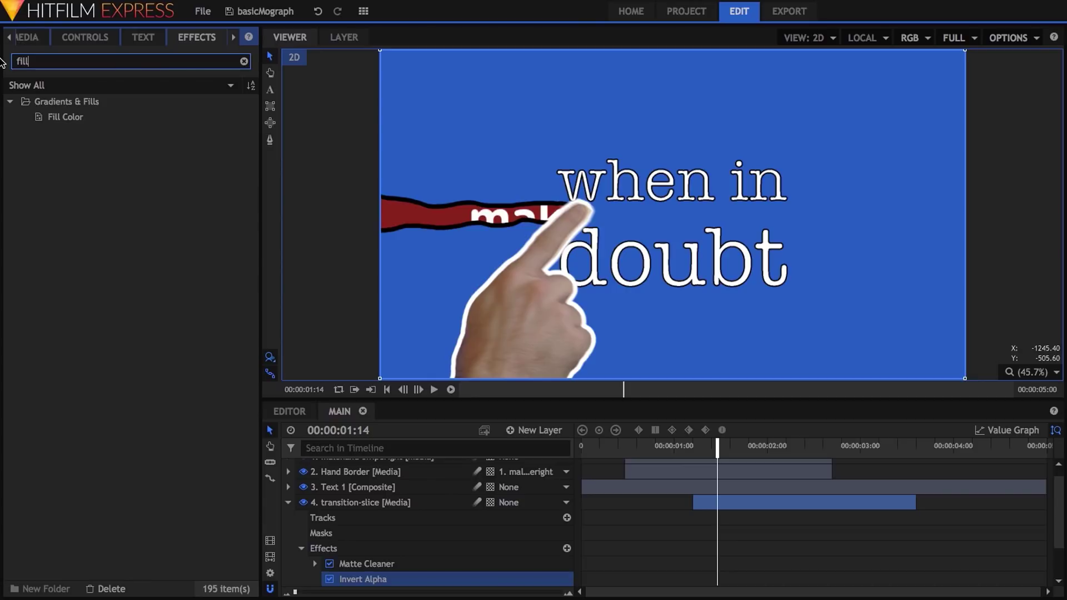
pyautogui.moveTo(72, 119); pyautogui.dragTo(372, 586)
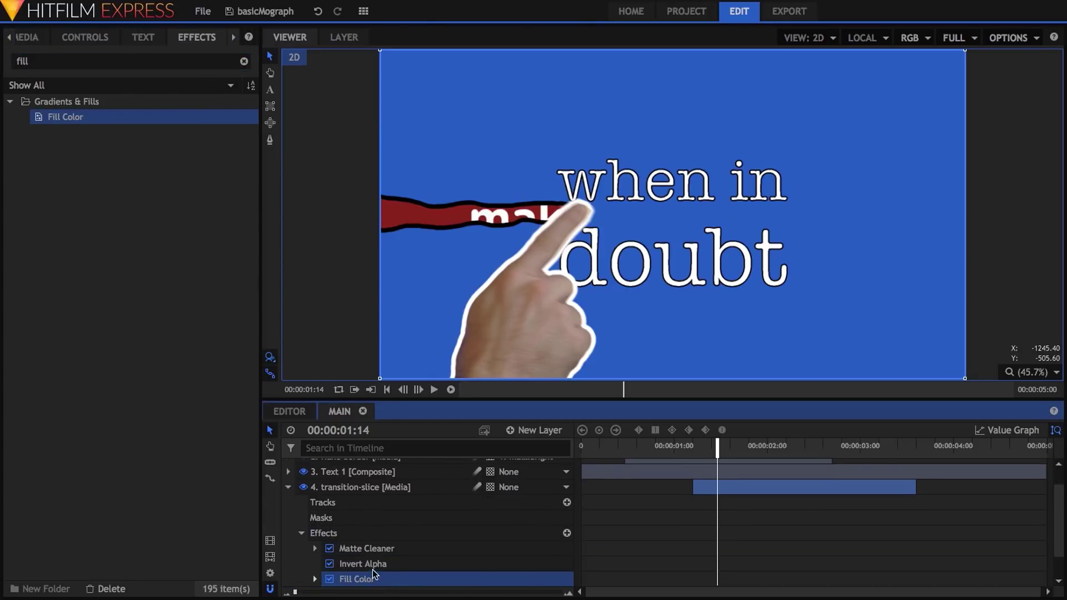
# Step: Set the transition-slice fill to pale yellow 255, 239, 112 at 100% blend, and viewer quality to Quarter
pyautogui.click(84, 37)
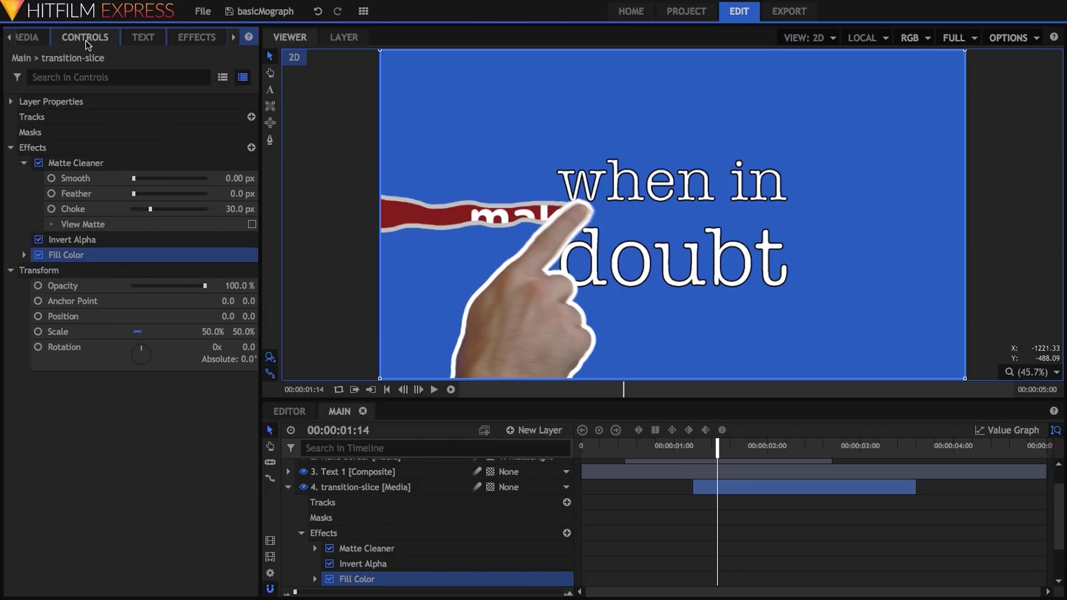
pyautogui.click(23, 162)
pyautogui.click(23, 162)
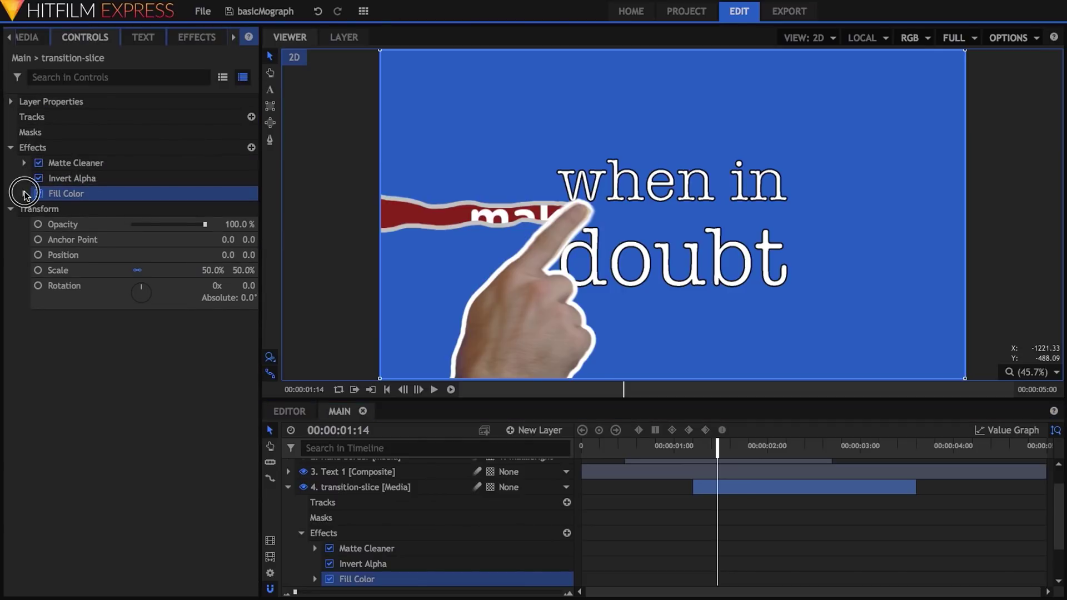
pyautogui.click(24, 193)
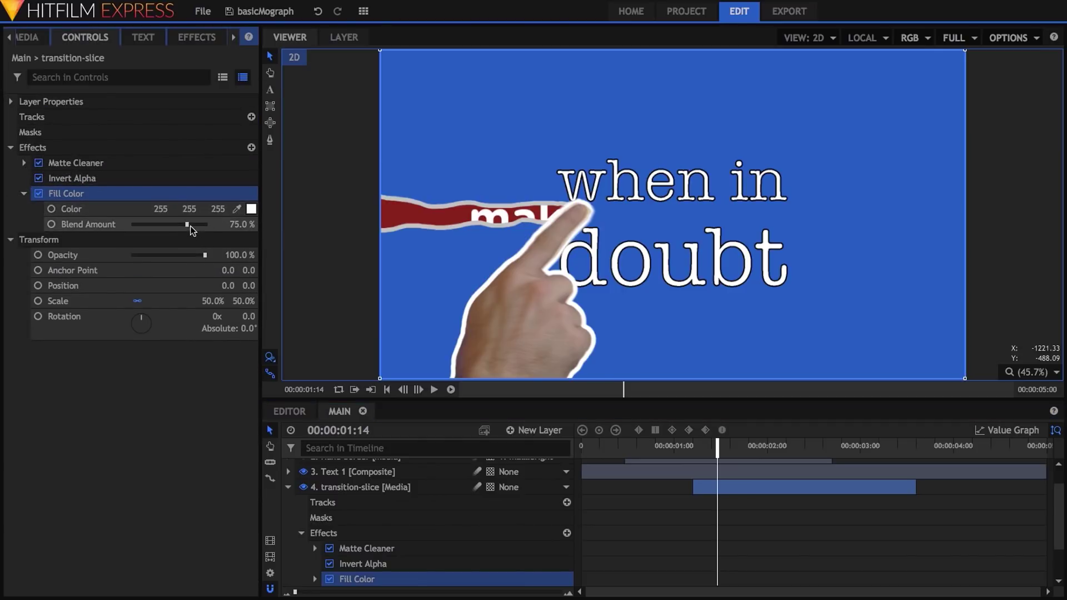
pyautogui.moveTo(190, 225); pyautogui.dragTo(222, 225)
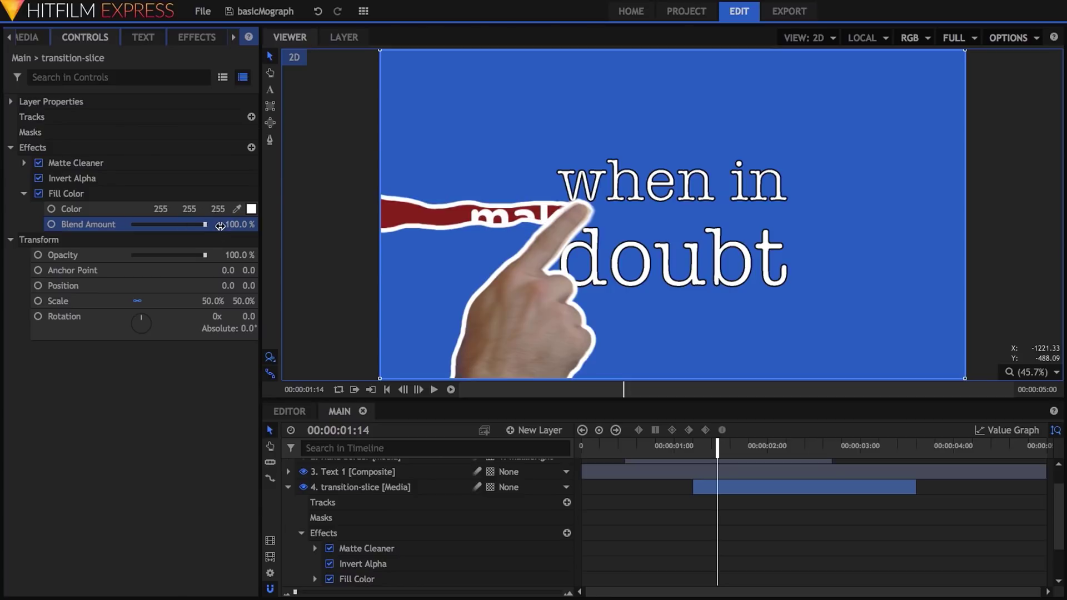
pyautogui.click(250, 209)
pyautogui.moveTo(224, 306); pyautogui.dragTo(299, 311)
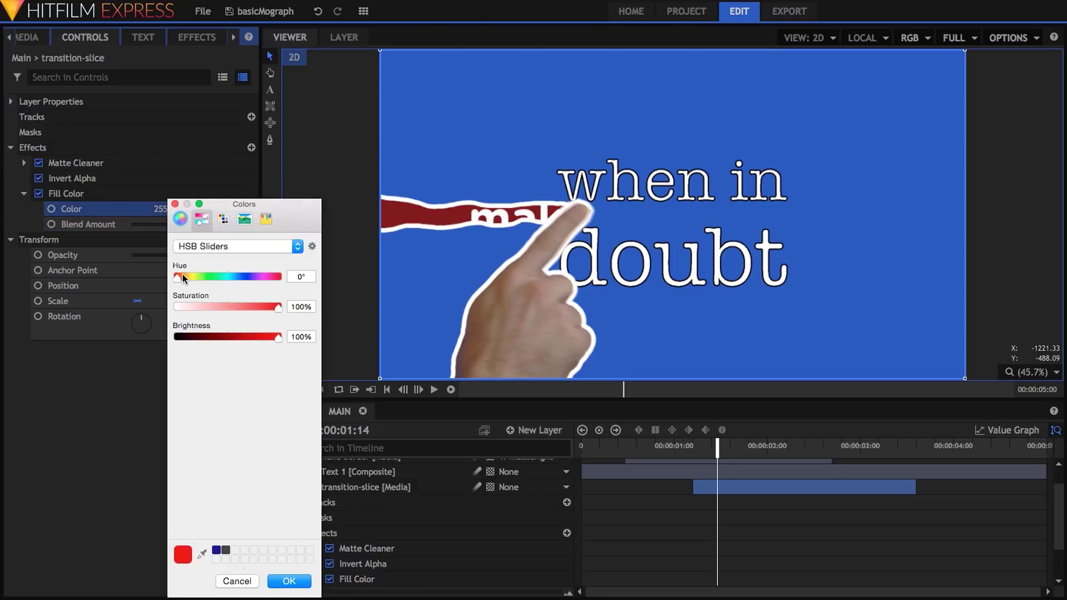
pyautogui.moveTo(183, 278); pyautogui.dragTo(226, 310)
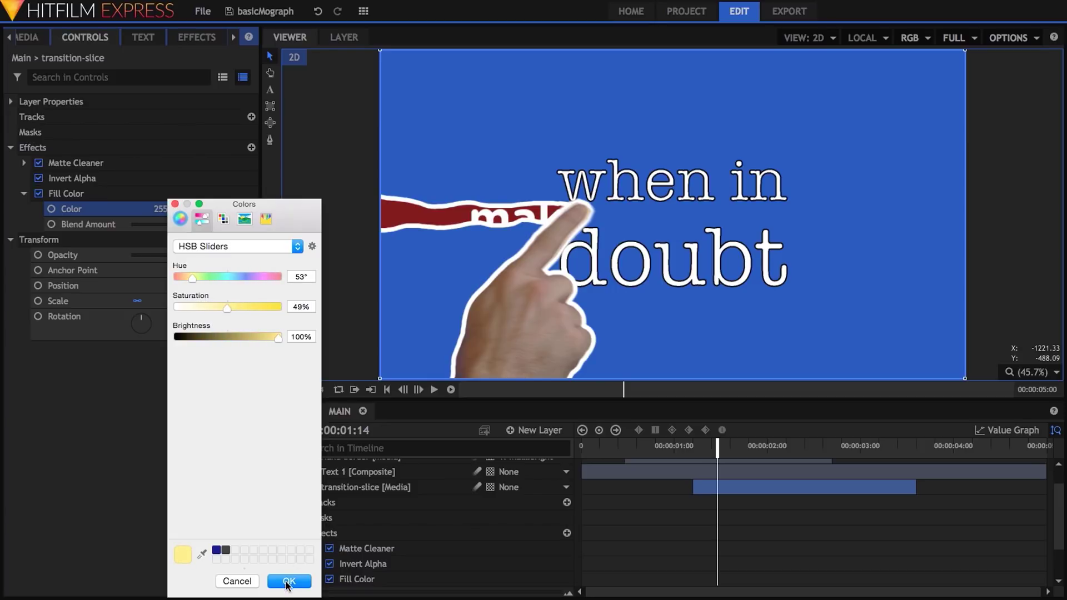
pyautogui.click(287, 582)
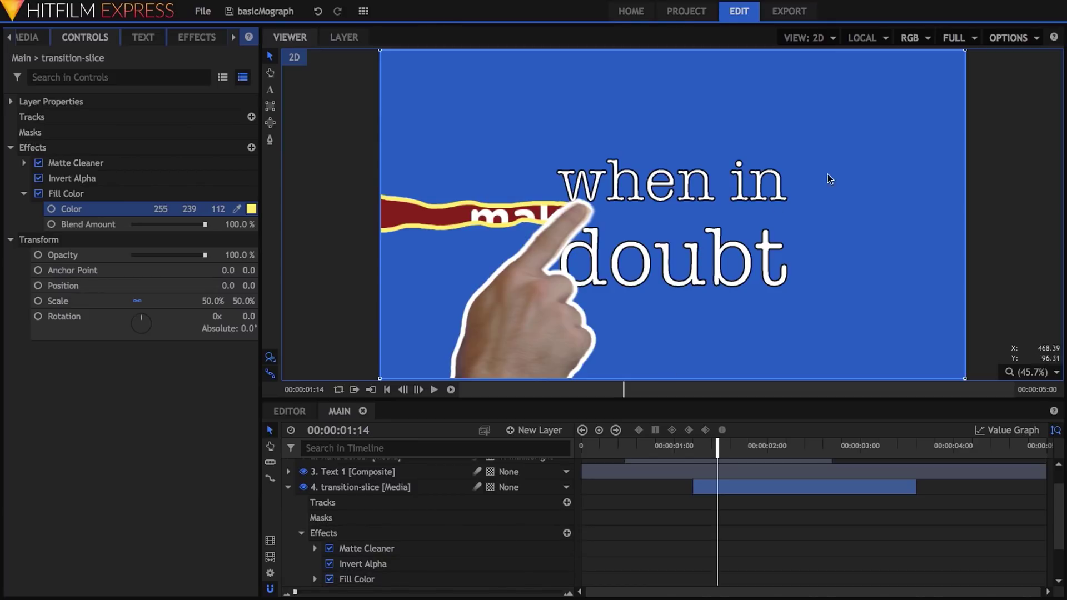
pyautogui.click(955, 37)
pyautogui.click(963, 105)
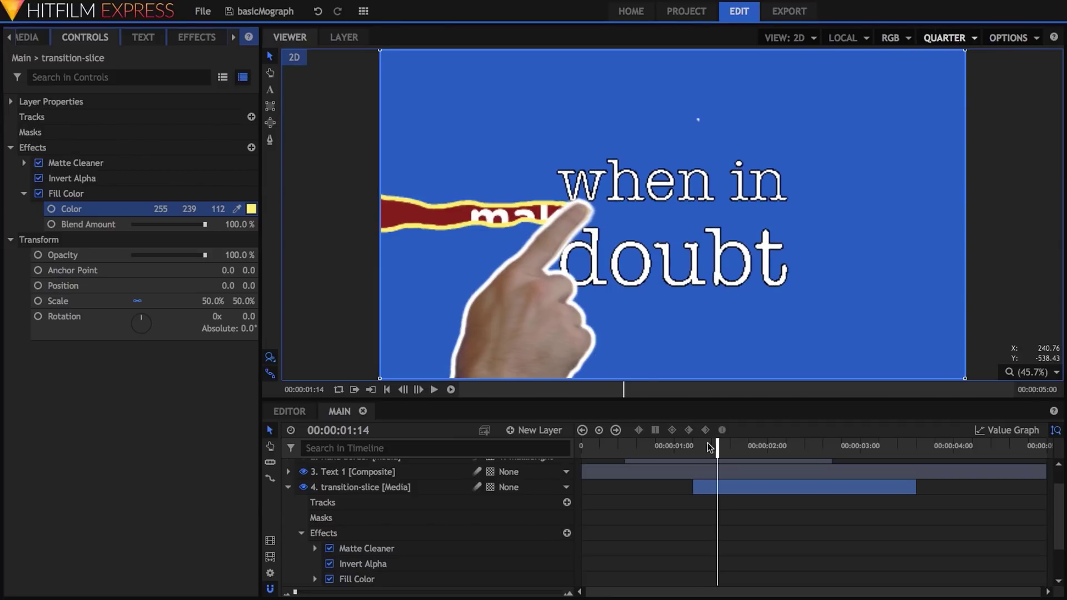
# Step: Keyframe transition-slice's Matte Cleaner Choke at 02:10, then set it to 0 px at 02:02
pyautogui.moveTo(716, 448); pyautogui.dragTo(798, 445)
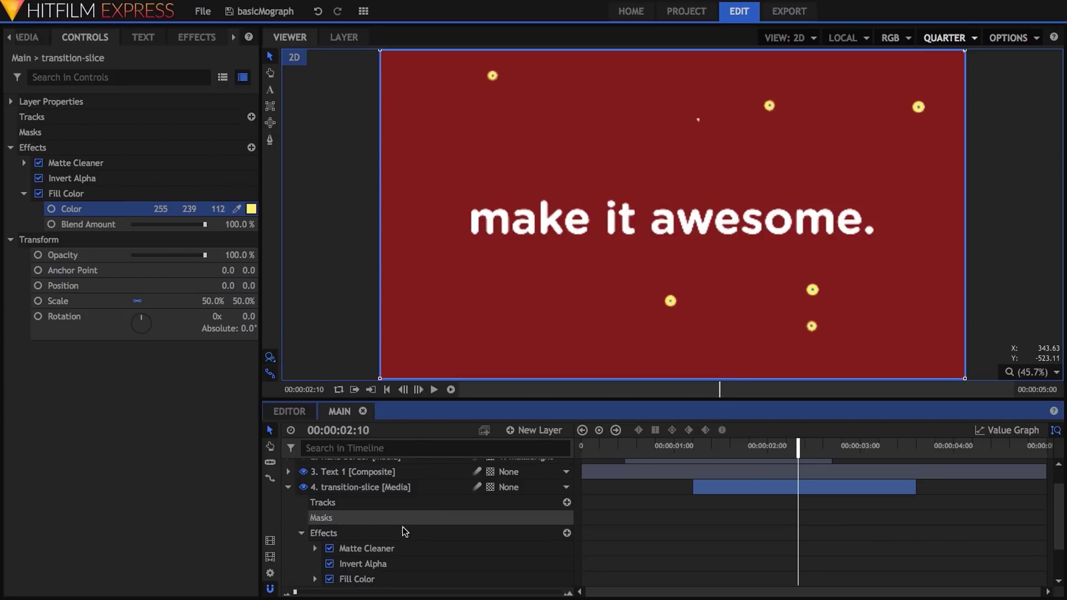
pyautogui.scroll(-3, 404, 532)
pyautogui.click(315, 506)
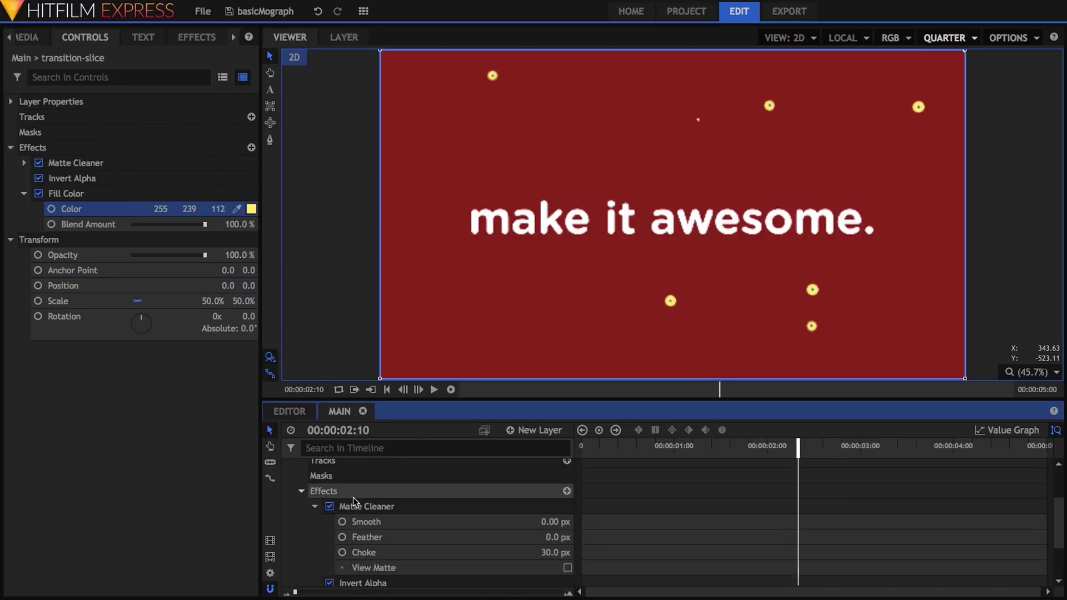
pyautogui.scroll(-3, 355, 506)
pyautogui.click(342, 511)
pyautogui.moveTo(776, 446)
pyautogui.mouseDown()
pyautogui.moveTo(790, 447)
pyautogui.moveTo(773, 446)
pyautogui.mouseUp()
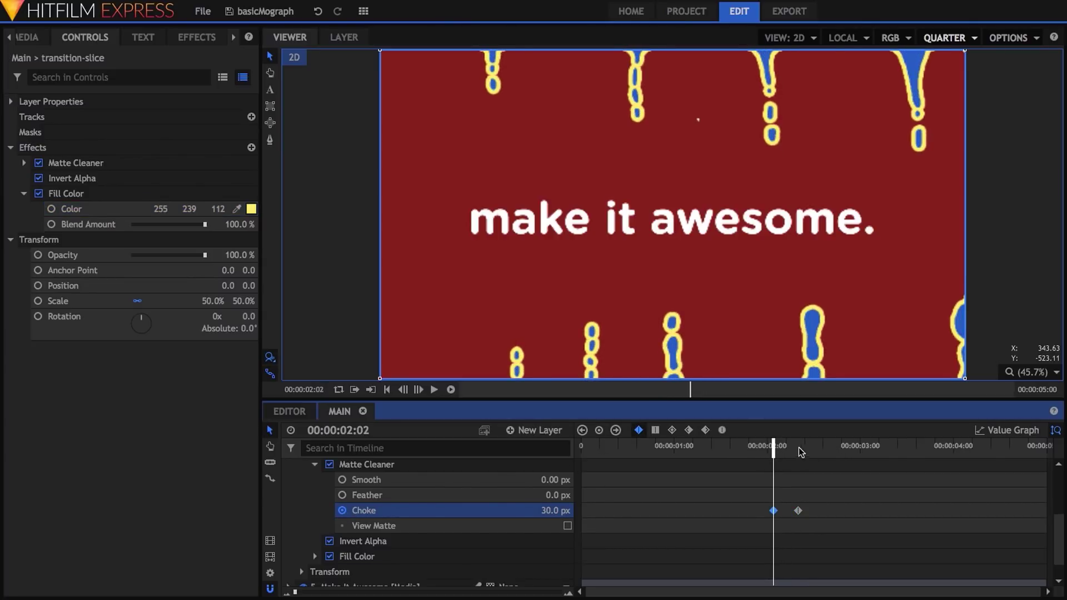
pyautogui.click(556, 511)
pyautogui.write('0')
pyautogui.press('Return')
pyautogui.moveTo(773, 446)
pyautogui.mouseDown()
pyautogui.moveTo(801, 446)
pyautogui.moveTo(776, 452)
pyautogui.mouseUp()
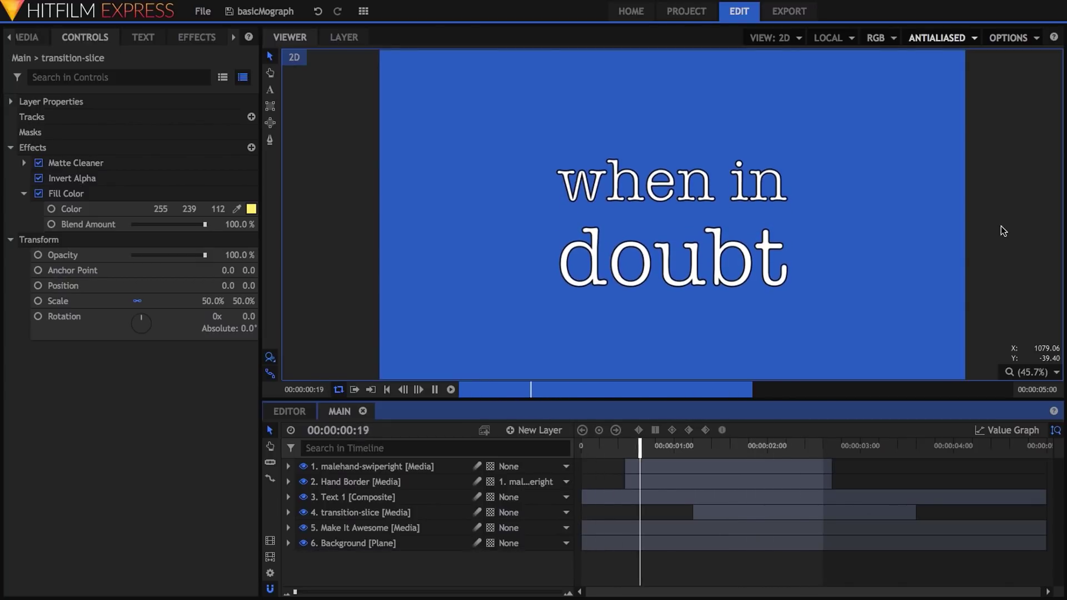
# Step: Stop playback after previewing the drip transition
pyautogui.press('space')
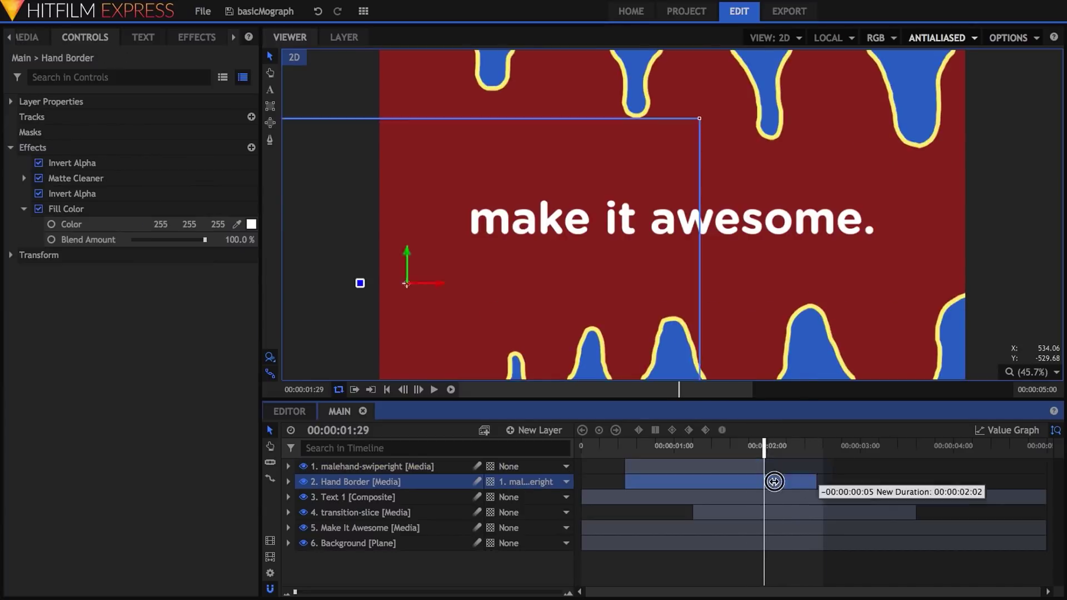
# Step: Shorten the transition-slice clip's end, then play from 01:28 to preview the new mograph clips
pyautogui.moveTo(774, 448); pyautogui.dragTo(810, 447)
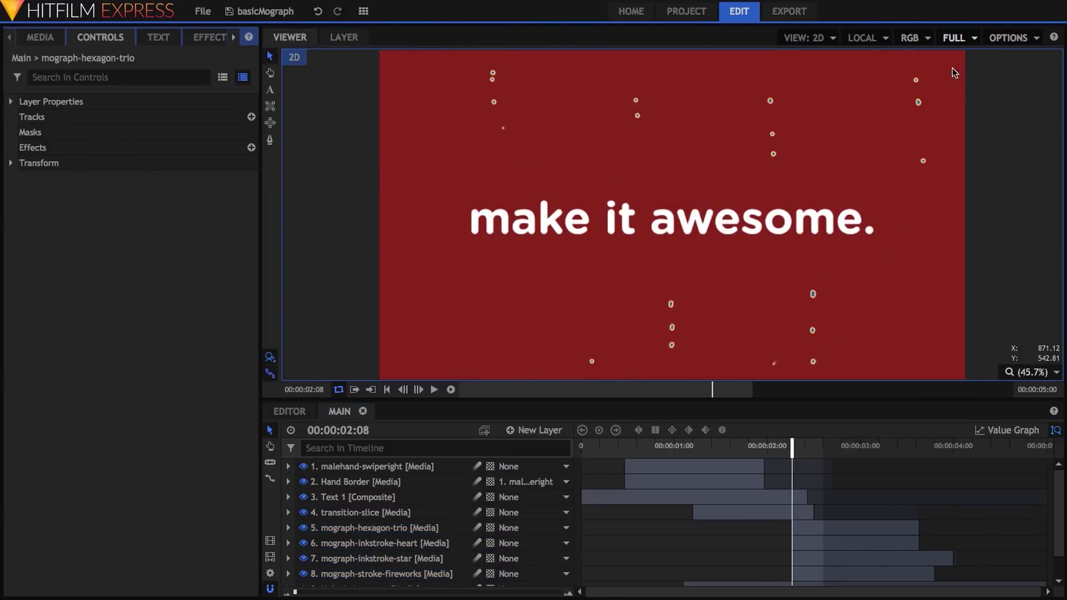
pyautogui.click(972, 448)
pyautogui.moveTo(971, 448); pyautogui.dragTo(755, 460)
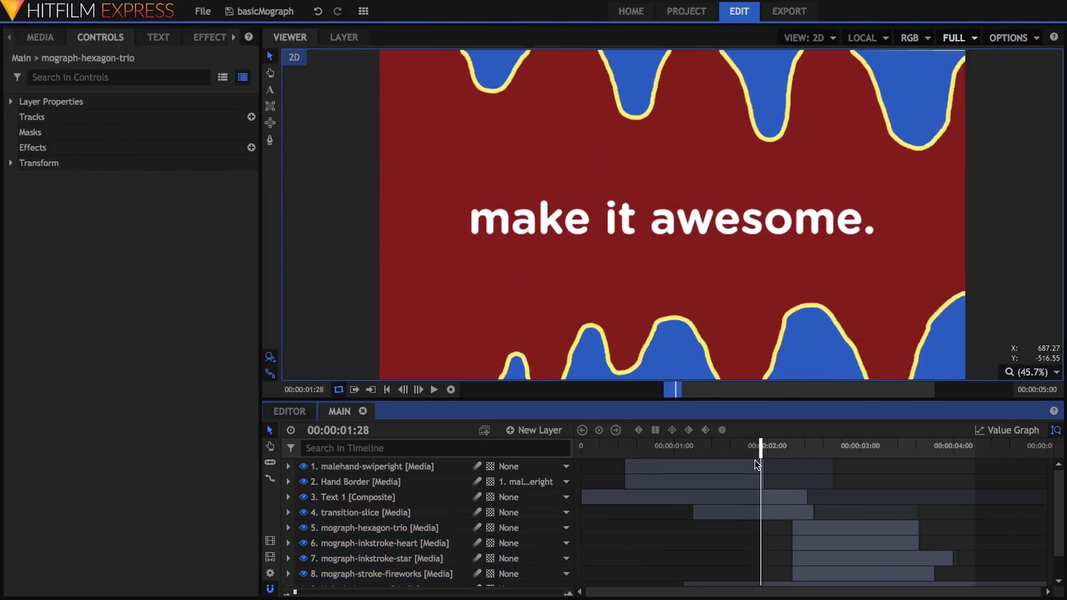
pyautogui.press('space')
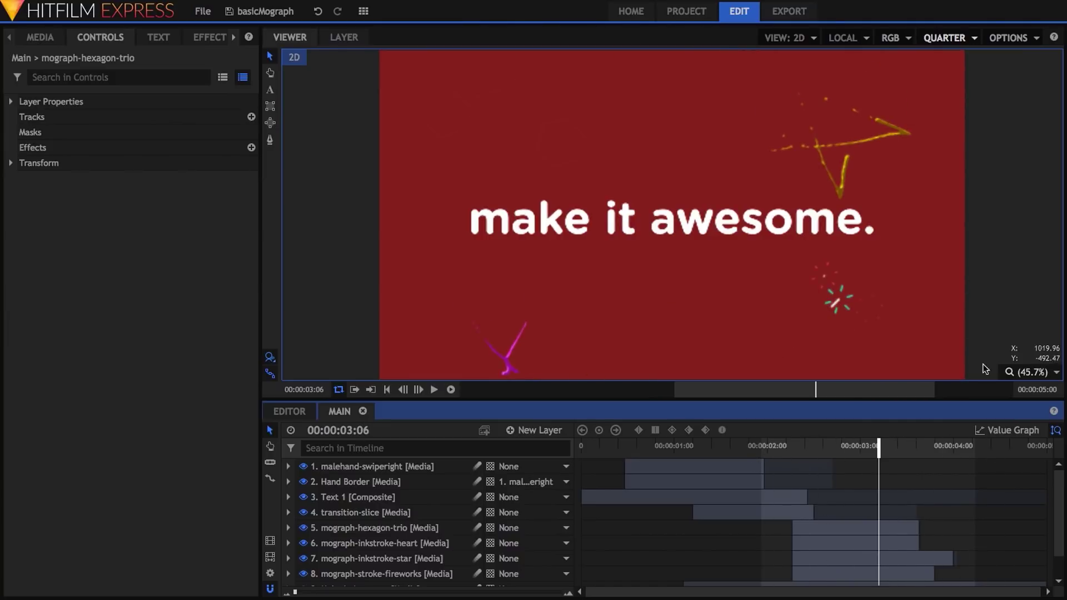
# Step: Place the Sticker image from the images folder into the timeline below layer 8, hidden
pyautogui.click(898, 446)
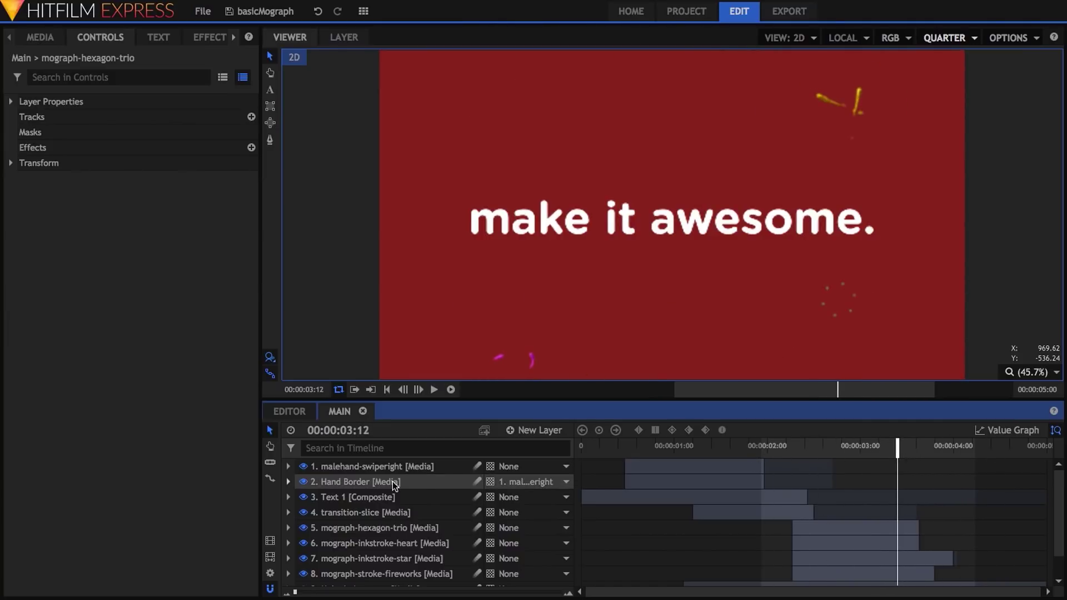
pyautogui.click(40, 37)
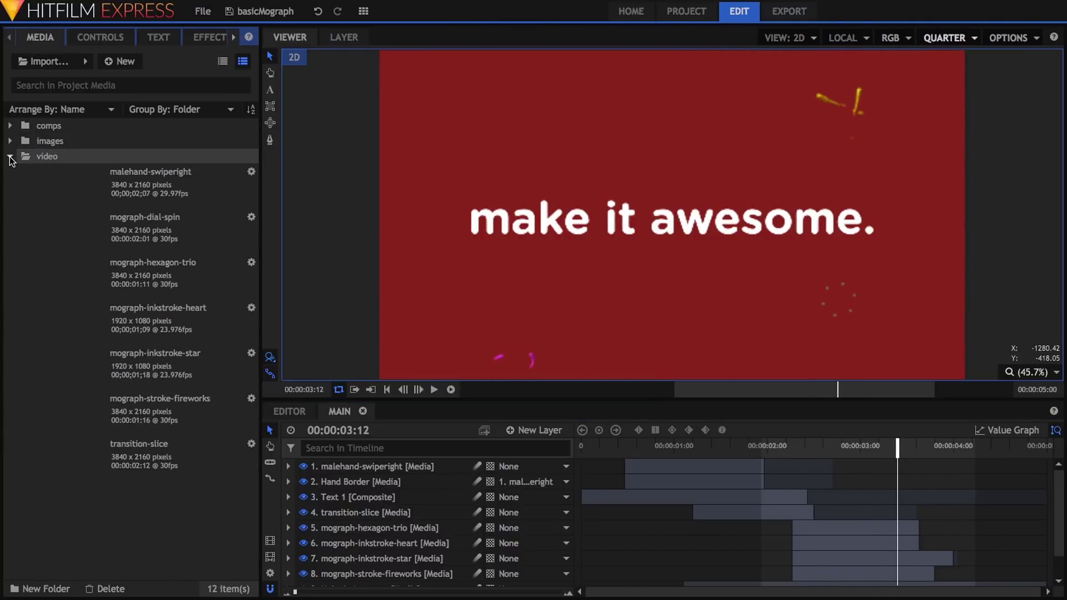
pyautogui.click(12, 160)
pyautogui.click(10, 141)
pyautogui.moveTo(70, 261); pyautogui.dragTo(334, 556)
pyautogui.click(303, 547)
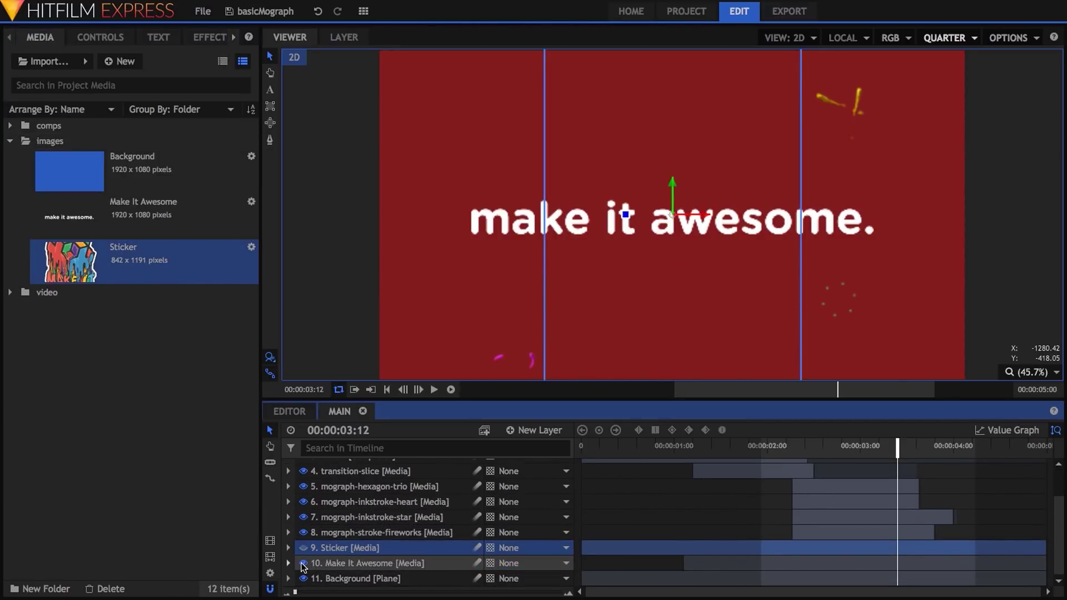
# Step: Keyframe Make It Awesome's Scale from 100% at 03:12 to 110% × 80% at 03:18, plus Position
pyautogui.click(289, 563)
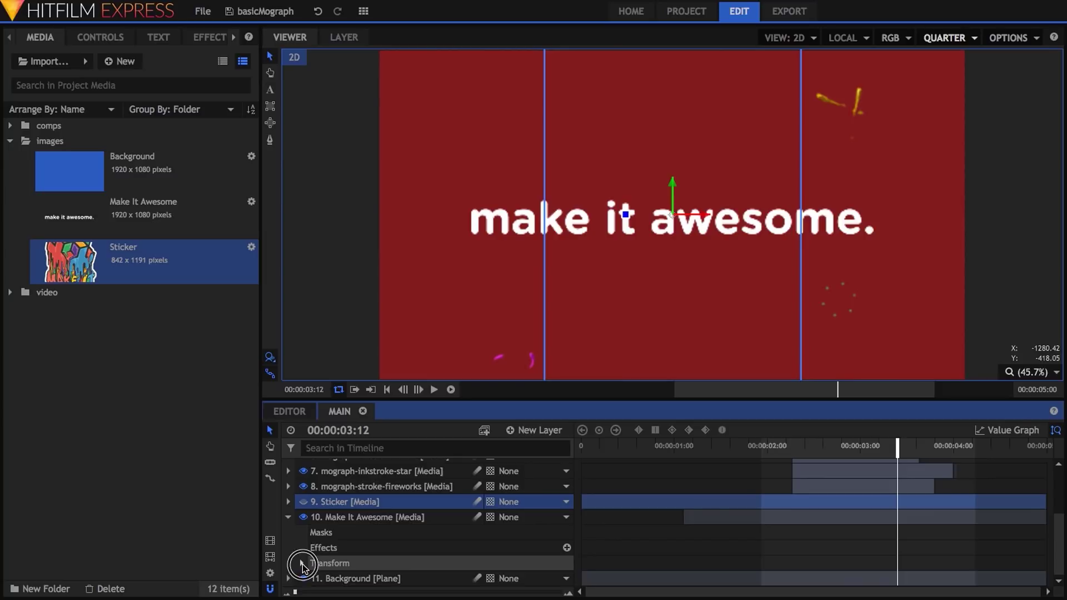
pyautogui.click(301, 562)
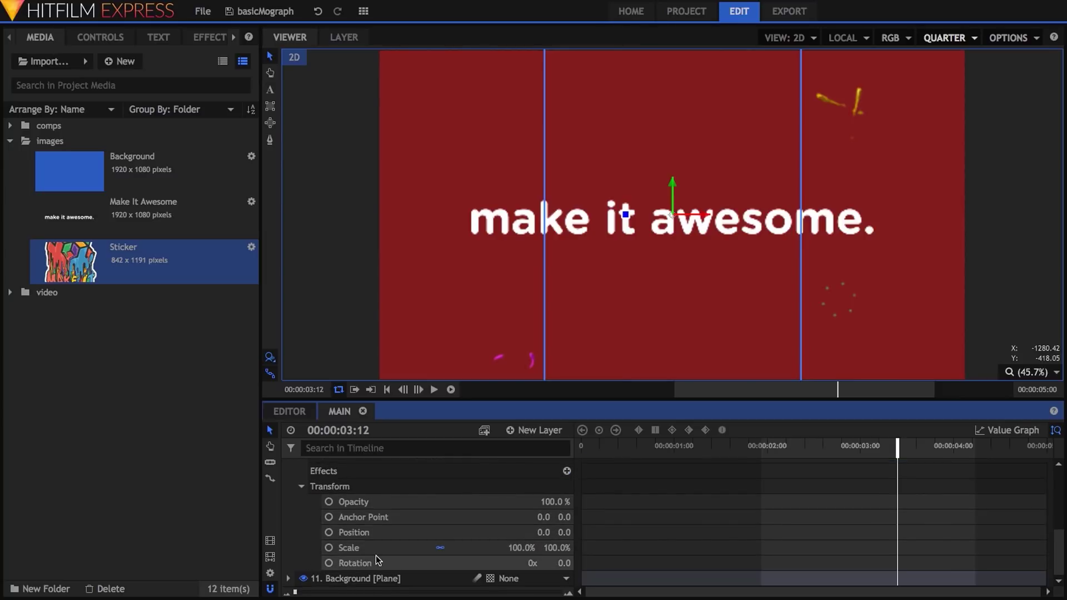
pyautogui.click(329, 548)
pyautogui.press('Right')
pyautogui.press('Right')
pyautogui.press('Right')
pyautogui.press('Right')
pyautogui.press('Right')
pyautogui.press('Right')
pyautogui.click(440, 548)
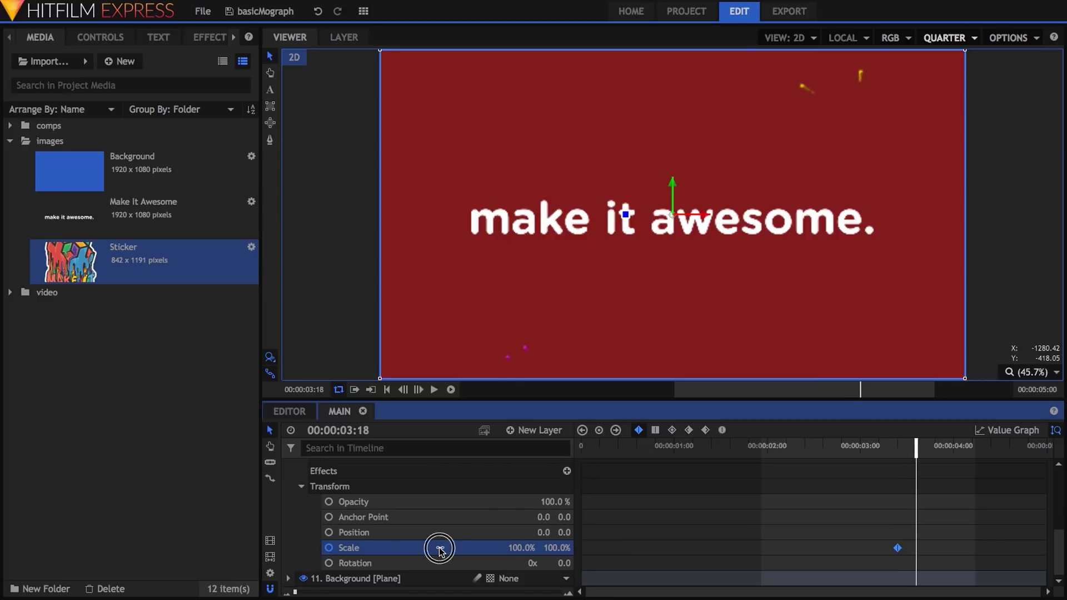
pyautogui.click(524, 548)
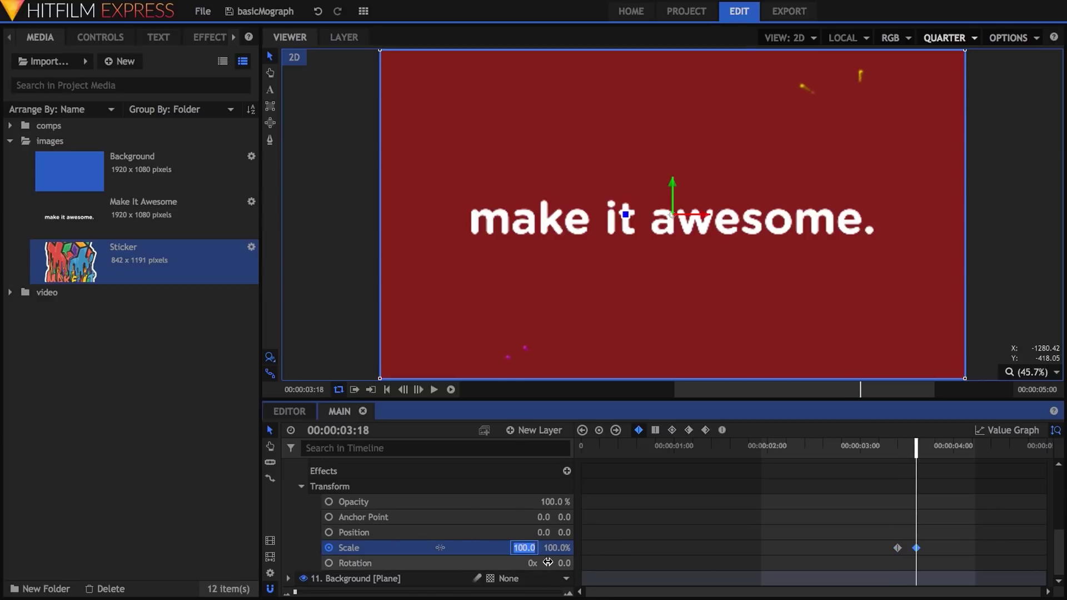
pyautogui.write('110')
pyautogui.press('Tab')
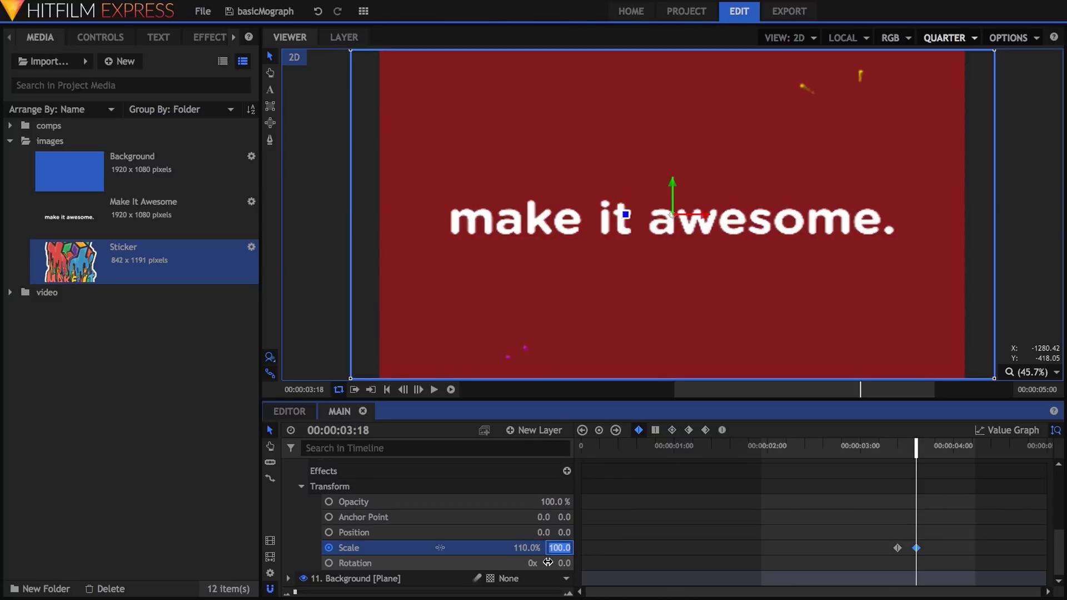
pyautogui.press('Return')
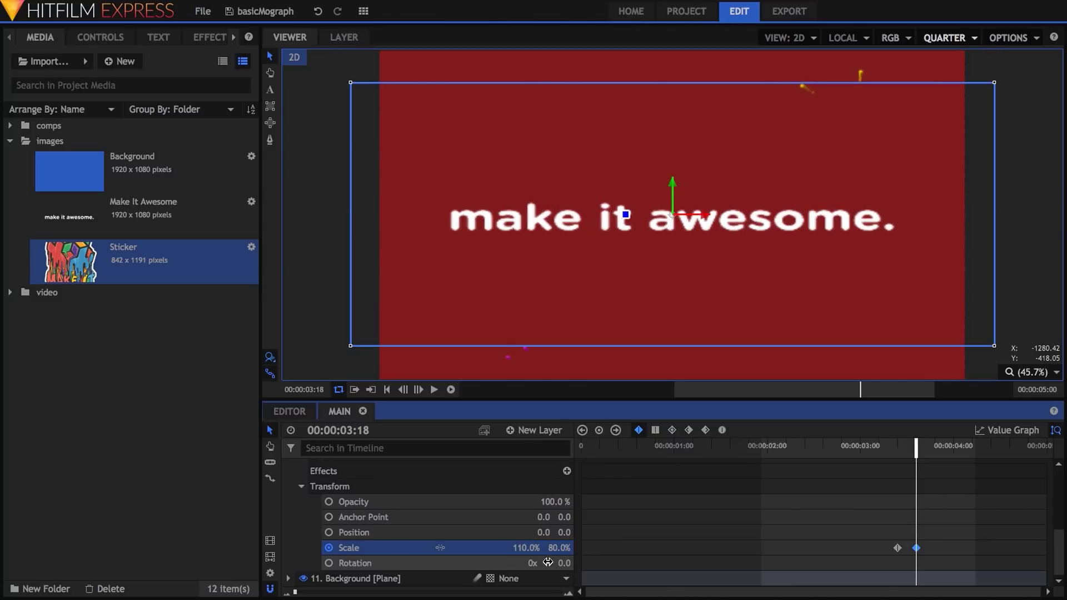
pyautogui.click(329, 533)
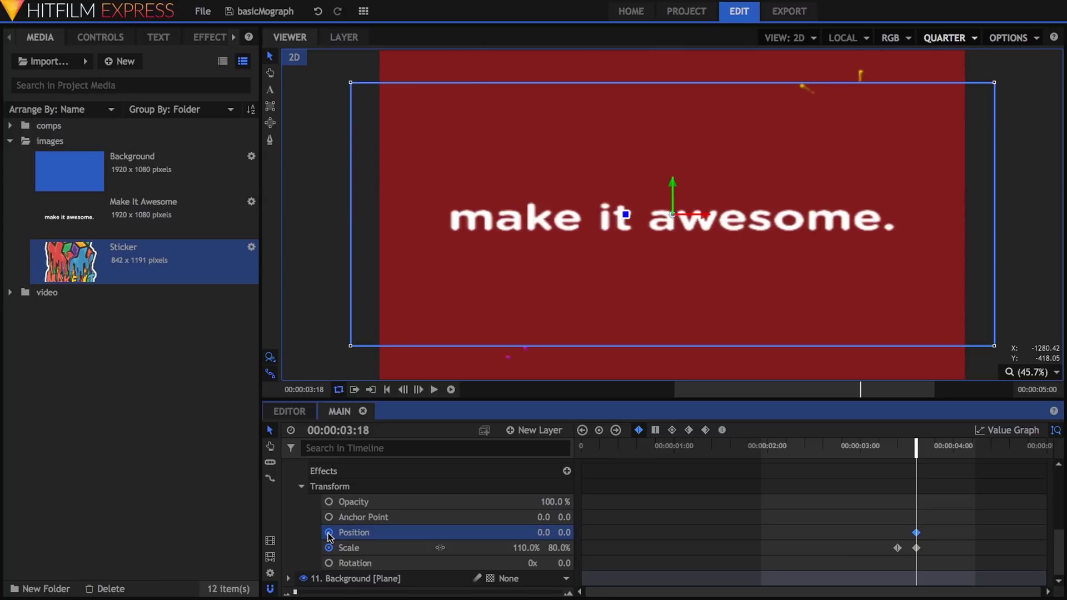
pyautogui.press('space')
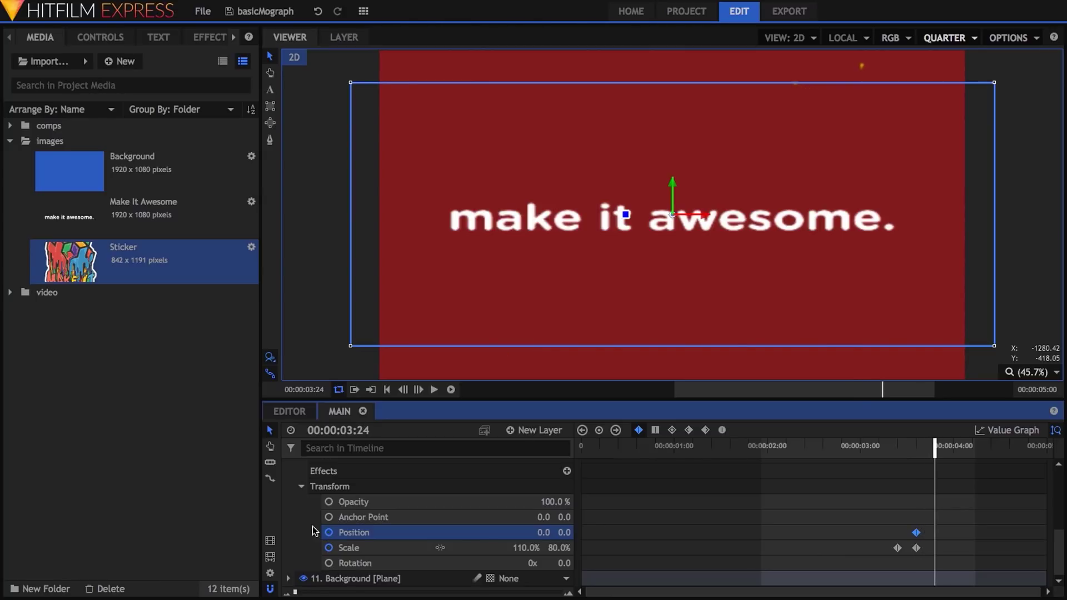
# Step: Make the Sticker visible and keyframe its Position and Scale, with Scale 80% × 110% at 03:24
pyautogui.scroll(3, 313, 531)
pyautogui.click(288, 507)
pyautogui.click(301, 562)
pyautogui.scroll(-3, 300, 550)
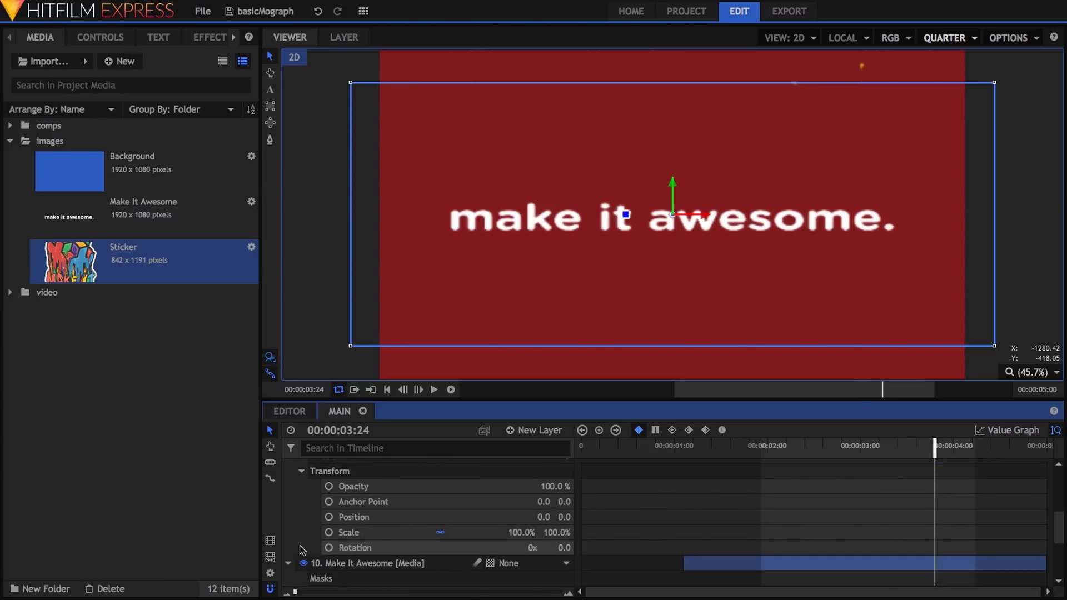
pyautogui.click(329, 517)
pyautogui.click(329, 532)
pyautogui.scroll(2, 307, 511)
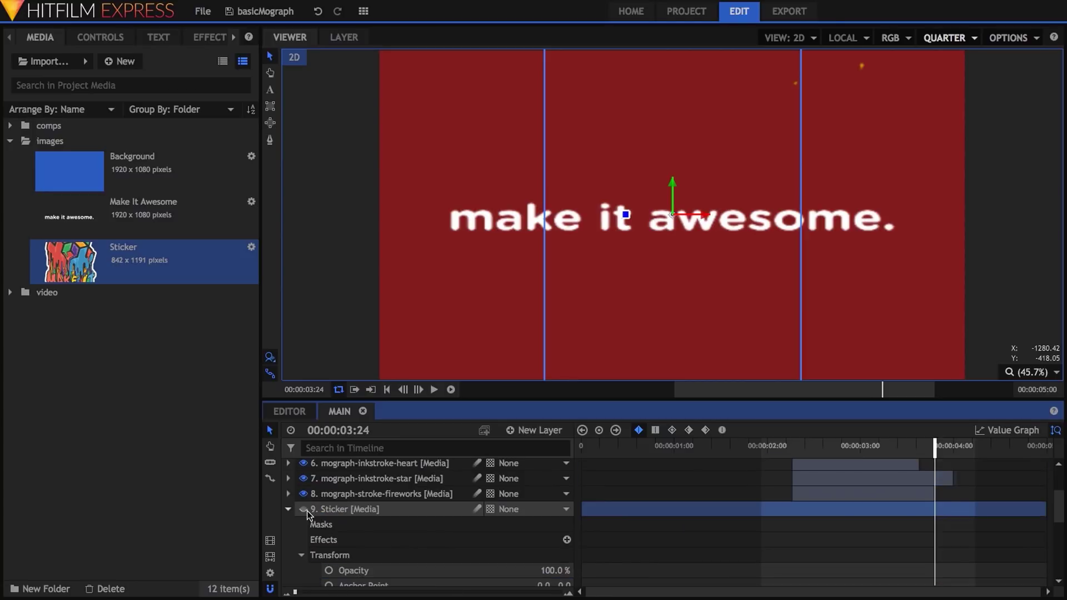
pyautogui.click(305, 509)
pyautogui.scroll(-2, 389, 532)
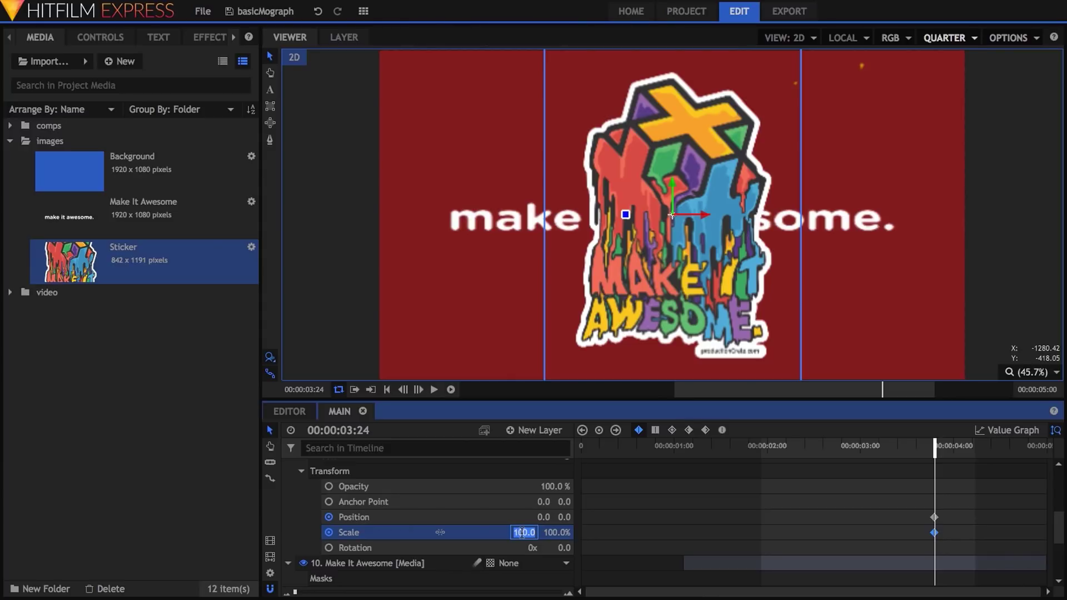
pyautogui.press('Tab')
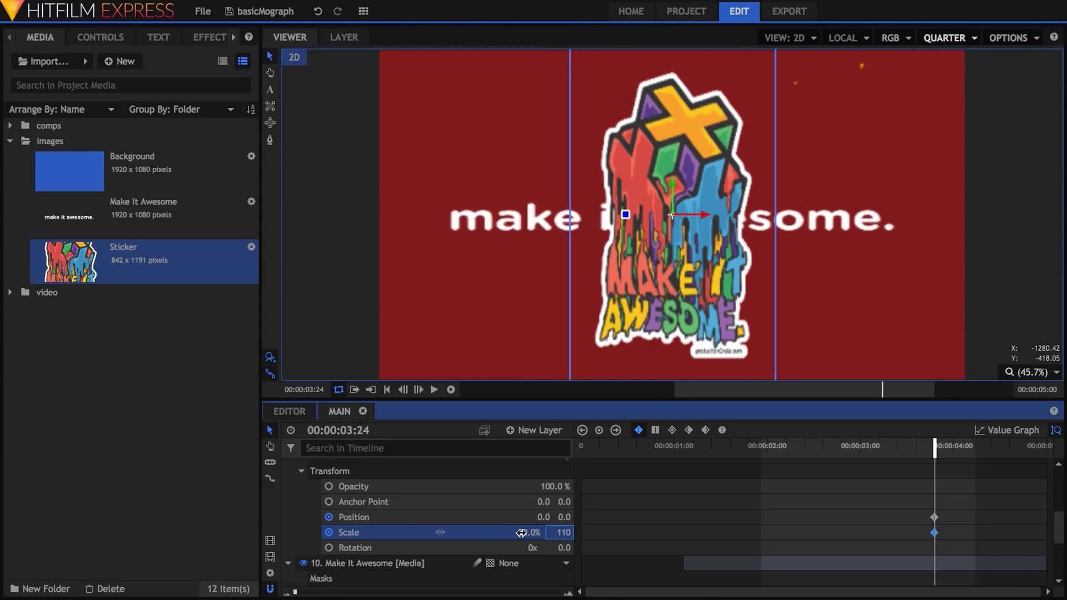
pyautogui.press('Return')
# Step: Squeeze the Make It Awesome text narrow and stretch it tall via its Scale
pyautogui.click(446, 562)
pyautogui.scroll(-3, 446, 561)
pyautogui.moveTo(527, 548); pyautogui.dragTo(547, 556)
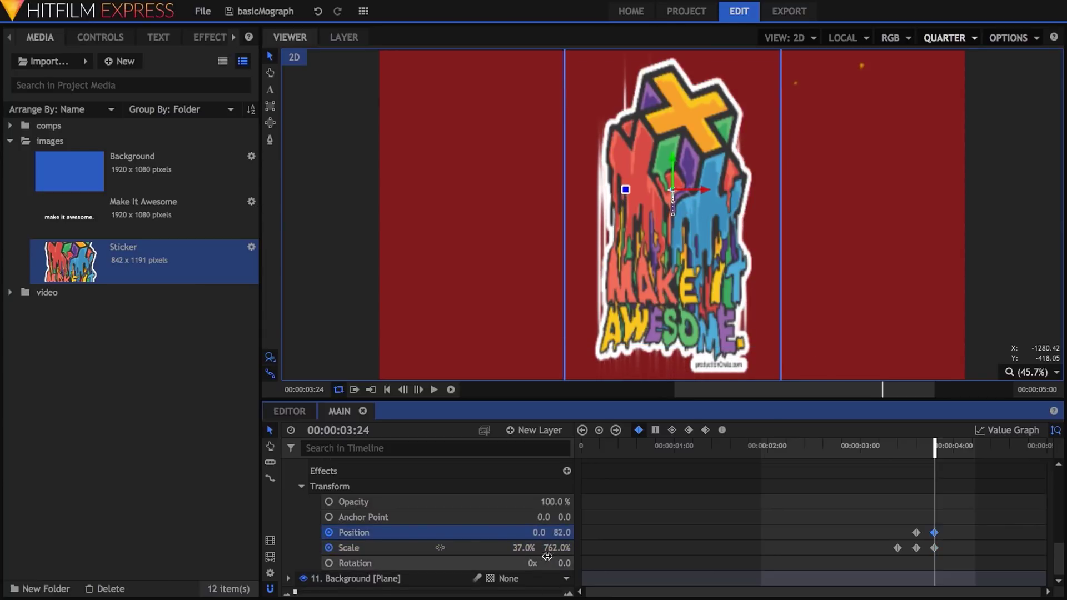
pyautogui.scroll(5, 312, 517)
pyautogui.click(305, 512)
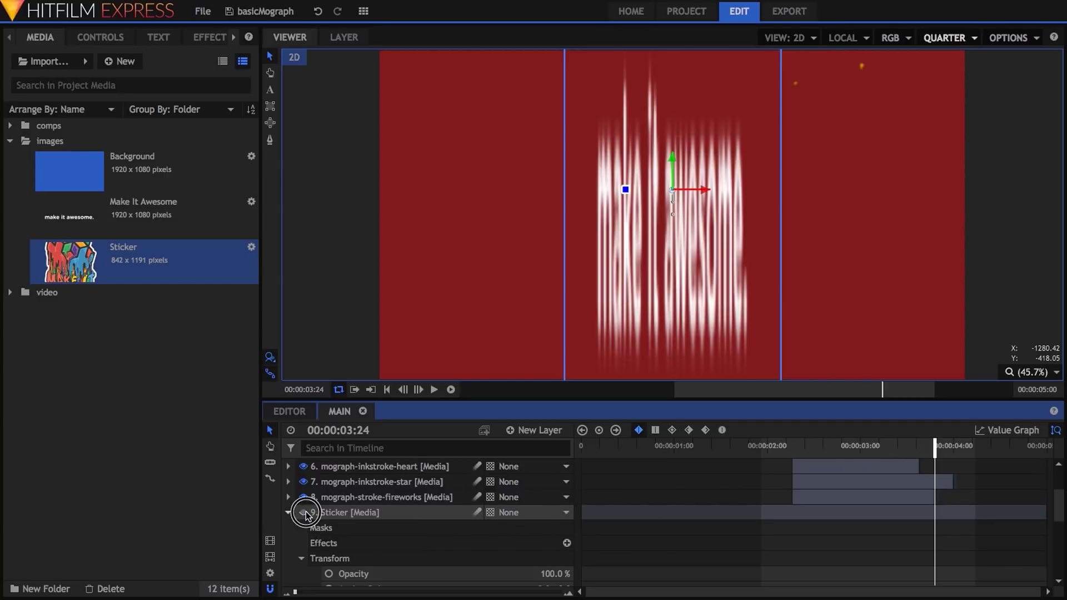
pyautogui.click(305, 512)
pyautogui.scroll(-5, 311, 517)
# Step: At 03:18, flatten the Sticker's Scale to 230% × 10%
pyautogui.press('Left')
pyautogui.press('Left')
pyautogui.press('Left')
pyautogui.press('Left')
pyautogui.press('Left')
pyautogui.press('Left')
pyautogui.moveTo(511, 536); pyautogui.dragTo(525, 536)
pyautogui.scroll(3, 937, 523)
pyautogui.scroll(1, 756, 532)
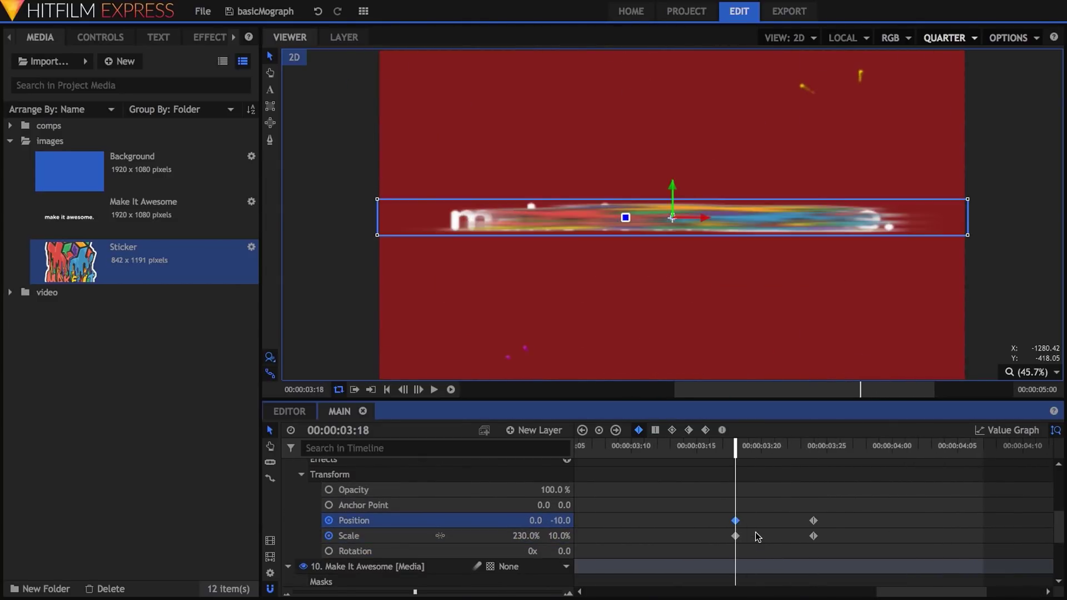
# Step: Keyframe the Sticker's Opacity from 0% at 03:20 to 100% at 03:23
pyautogui.press('Right')
pyautogui.press('Right')
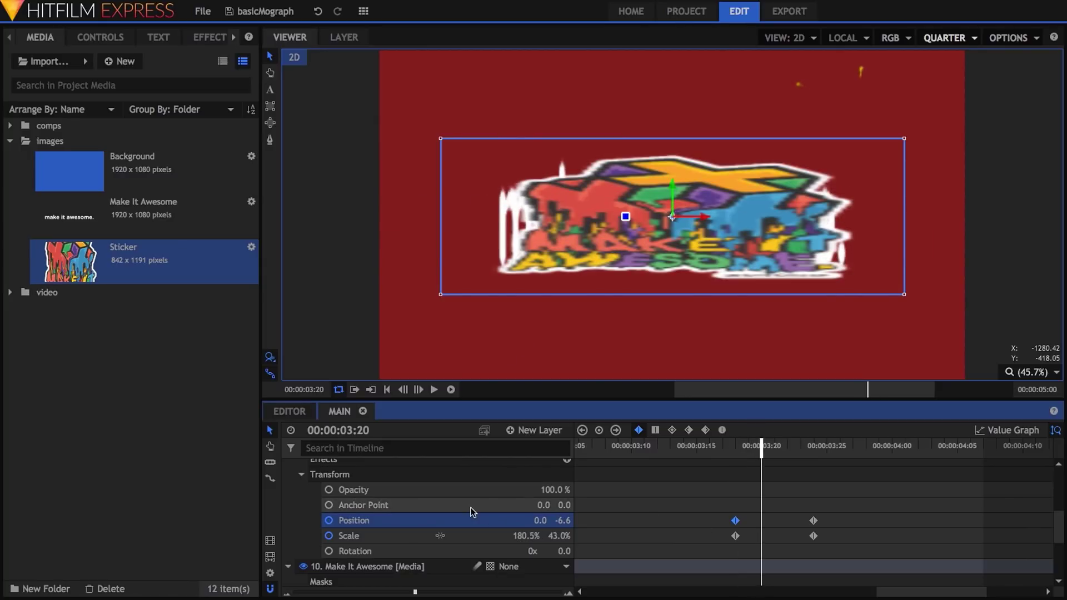
pyautogui.press('Right')
pyautogui.press('Right')
pyautogui.press('Right')
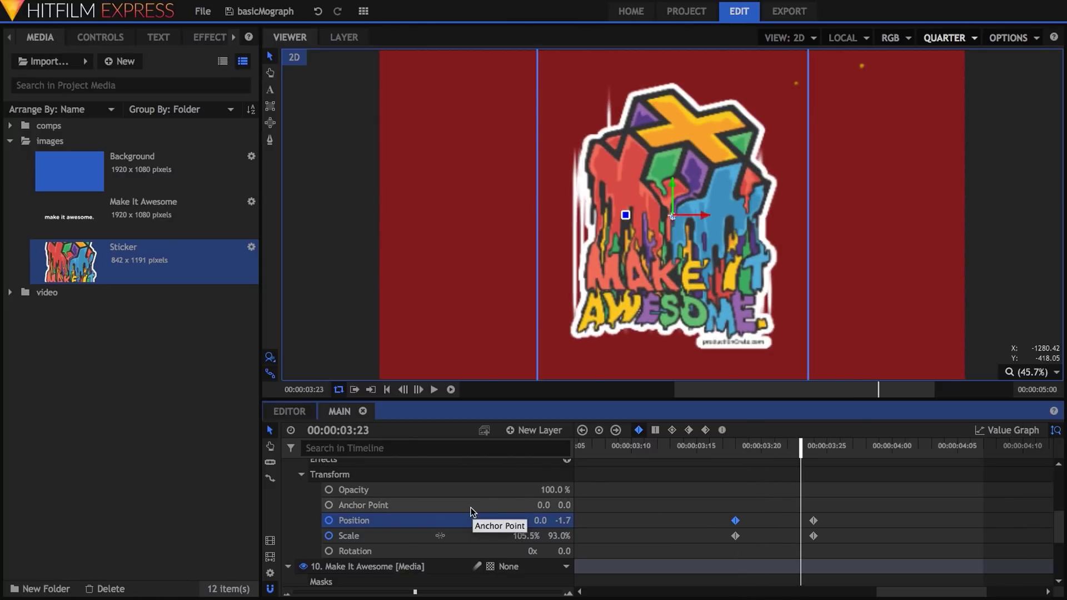
pyautogui.click(329, 490)
pyautogui.press('Left')
pyautogui.press('Left')
pyautogui.press('Left')
pyautogui.click(555, 489)
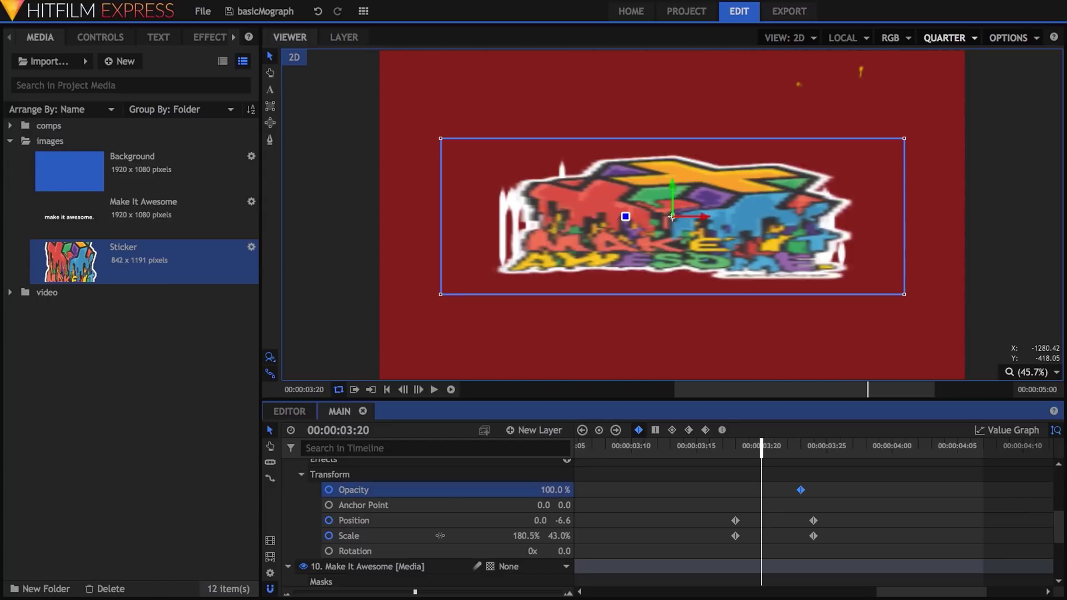
pyautogui.write('0')
pyautogui.press('Return')
# Step: Keyframe the text's Opacity so it fades out around 03:23, checking the fade frame by frame
pyautogui.scroll(-3, 543, 518)
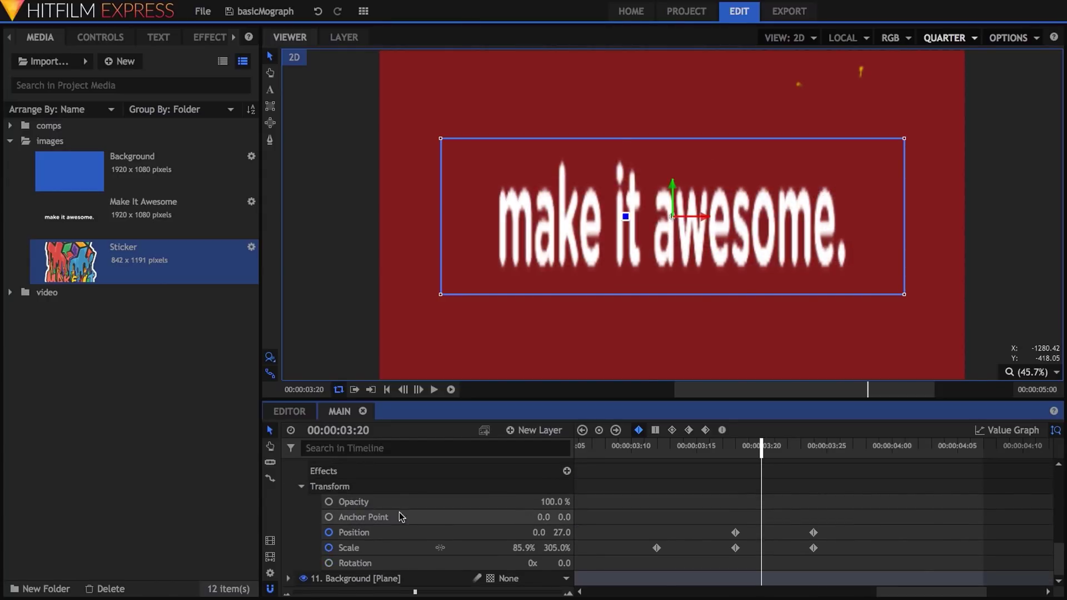
pyautogui.click(329, 502)
pyautogui.press('Right')
pyautogui.press('Right')
pyautogui.press('Right')
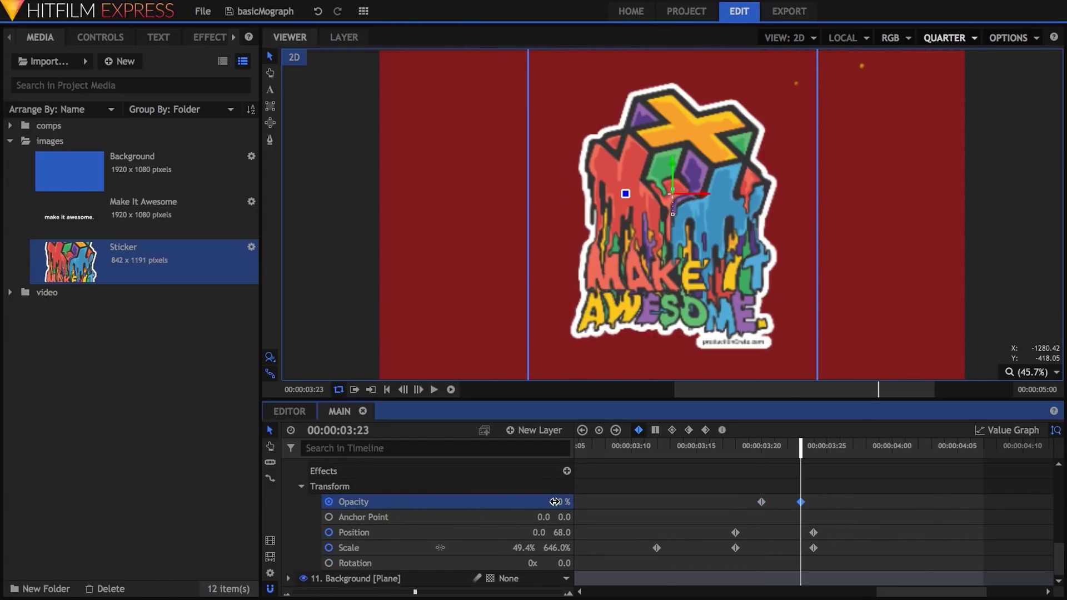
pyautogui.press('Left')
pyautogui.press('Left')
pyautogui.press('Left')
pyautogui.press('Right')
pyautogui.press('Right')
pyautogui.press('Right')
pyautogui.press('Right')
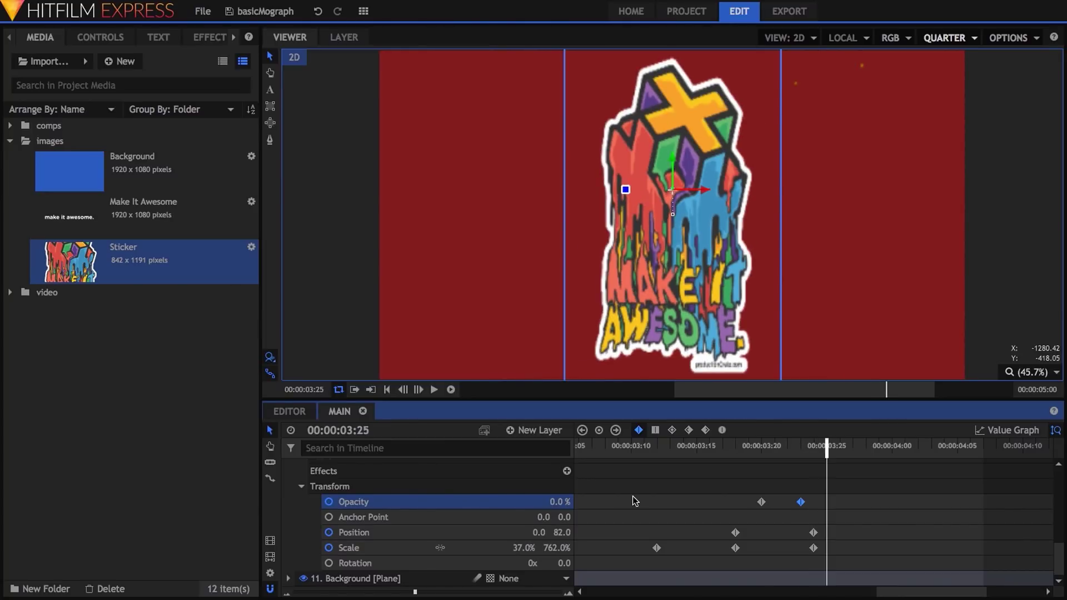
pyautogui.press('Right')
pyautogui.scroll(5, 511, 508)
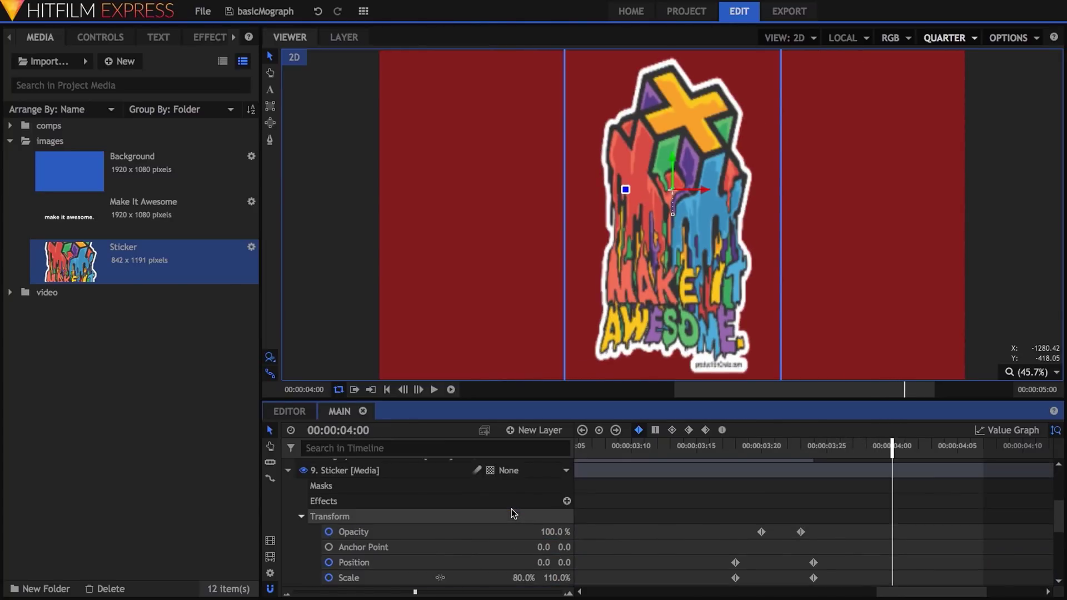
pyautogui.scroll(-2, 511, 508)
# Step: Set the Sticker's Scale to 100% × 100% at 04:00 and select the squash-and-stretch keyframes together
pyautogui.click(525, 537)
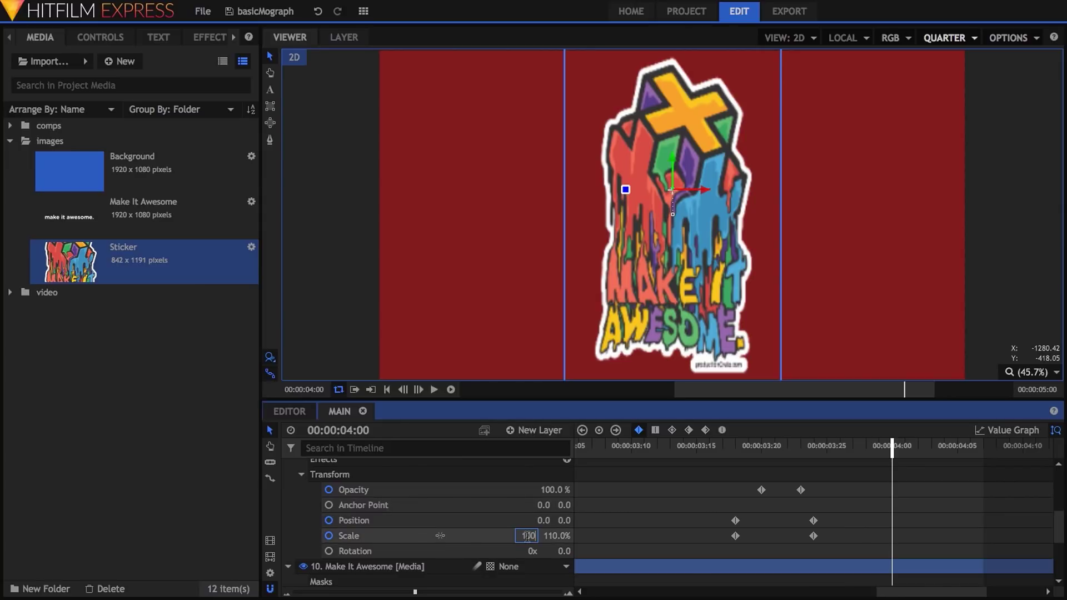
pyautogui.write('100')
pyautogui.press('Tab')
pyautogui.write('10')
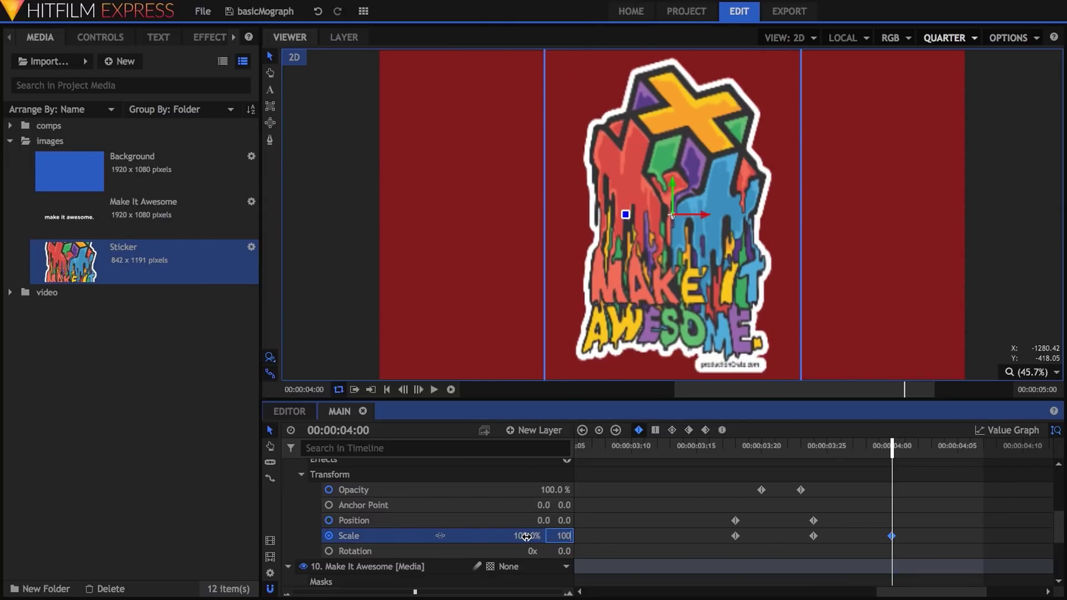
pyautogui.write('0')
pyautogui.press('Return')
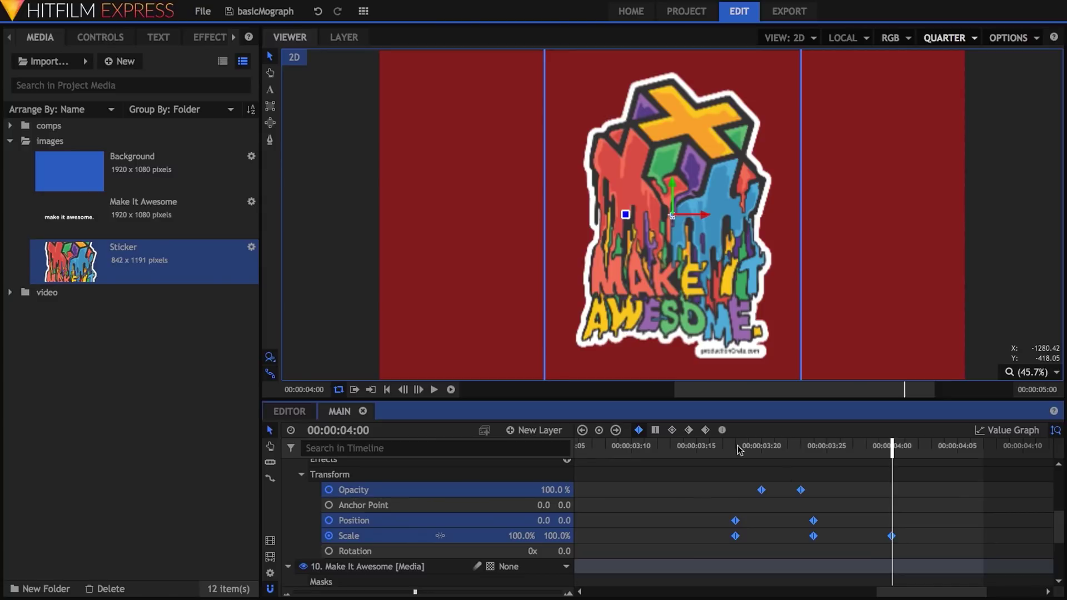
pyautogui.scroll(-5, 711, 489)
pyautogui.moveTo(632, 502); pyautogui.dragTo(823, 555)
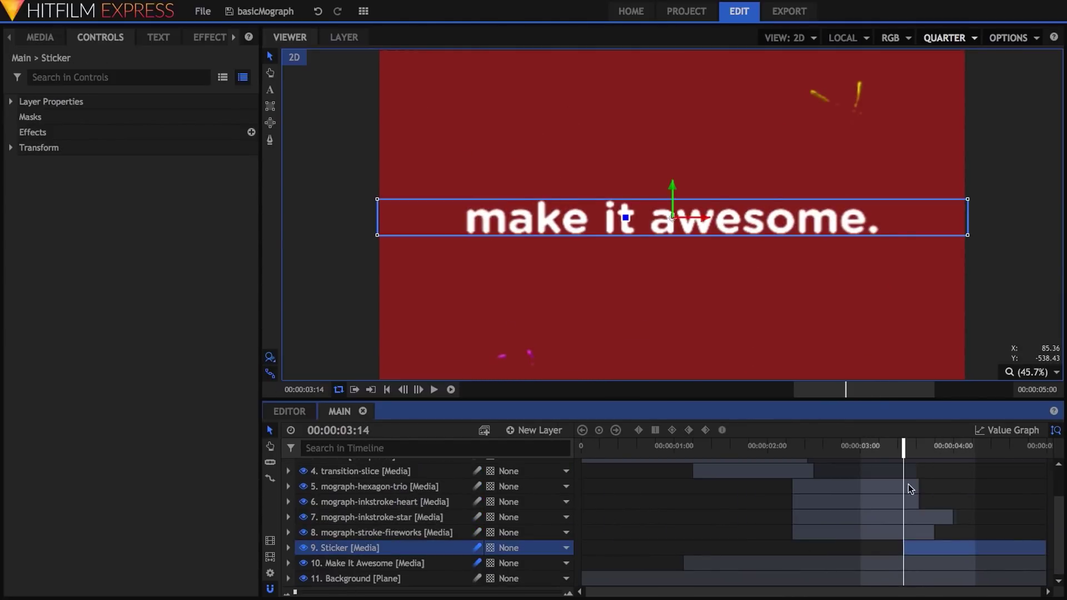
# Step: Trim the text layer to end at 03:26 and add the mograph-dial-spin clip to the timeline
pyautogui.moveTo(1045, 563); pyautogui.dragTo(943, 567)
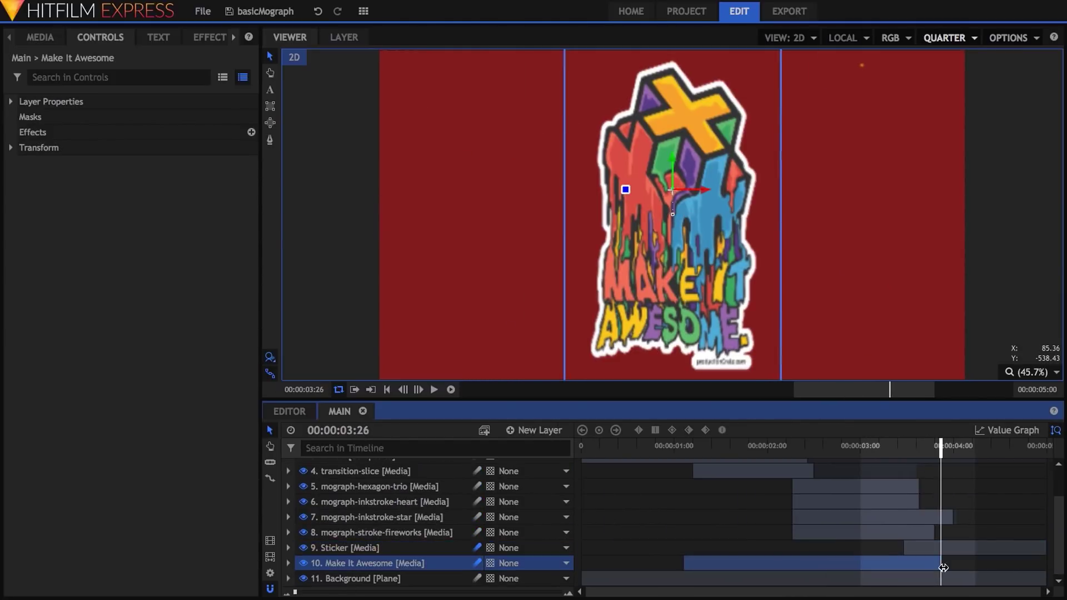
pyautogui.click(40, 37)
pyautogui.click(10, 141)
pyautogui.click(10, 156)
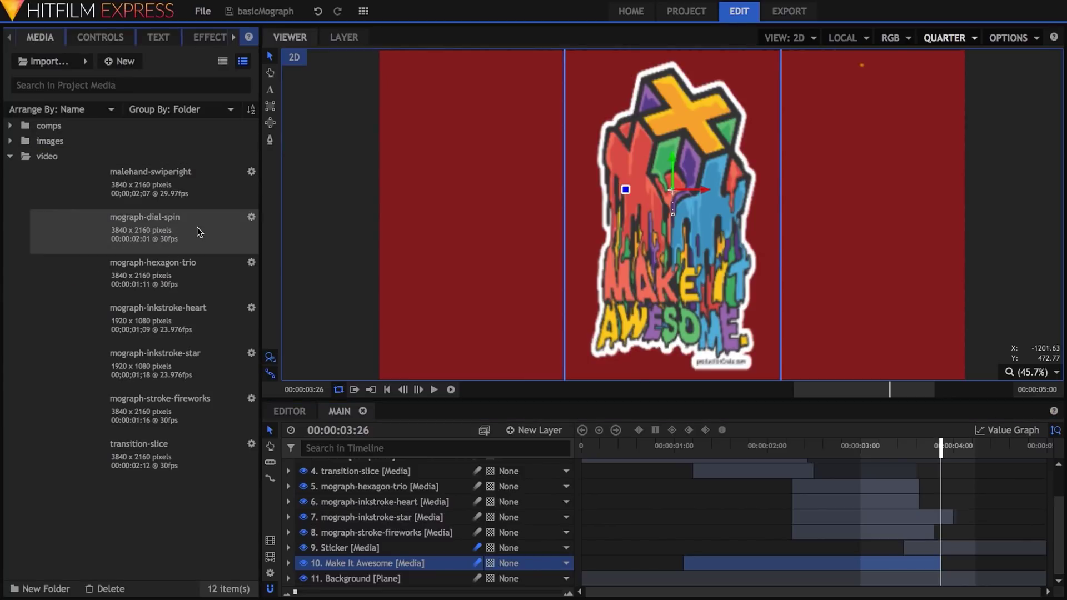
pyautogui.moveTo(198, 231); pyautogui.dragTo(933, 563)
pyautogui.moveTo(939, 448); pyautogui.dragTo(1006, 448)
pyautogui.click(100, 37)
pyautogui.click(198, 225)
# Step: Keyframe the Sticker to zoom to about 494% and rotate slightly by 04:29, viewing scale as a curve
pyautogui.click(343, 548)
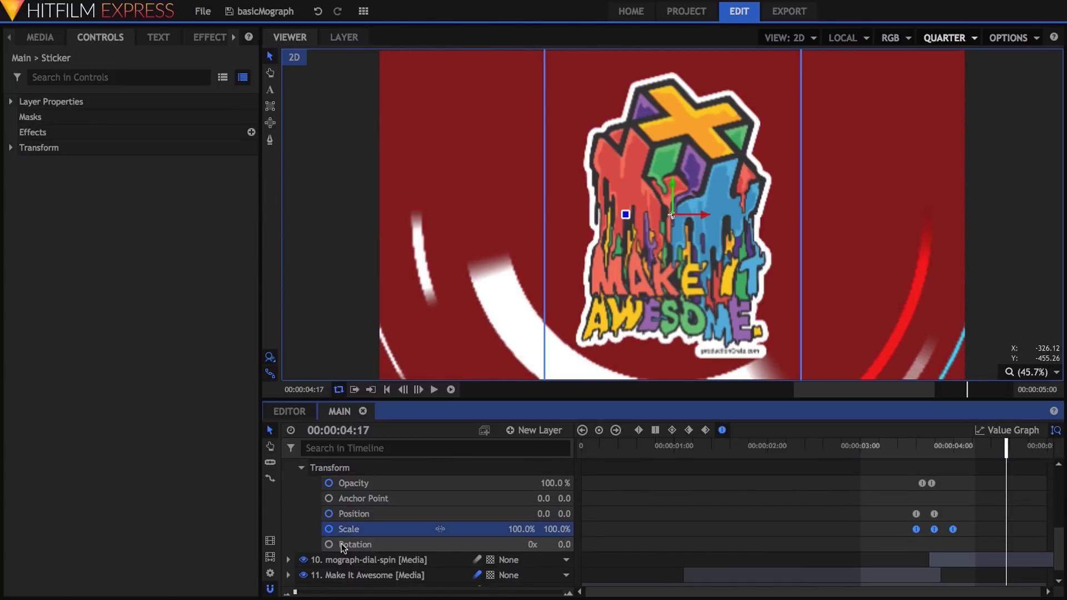
pyautogui.press('End')
pyautogui.moveTo(522, 529); pyautogui.dragTo(945, 529)
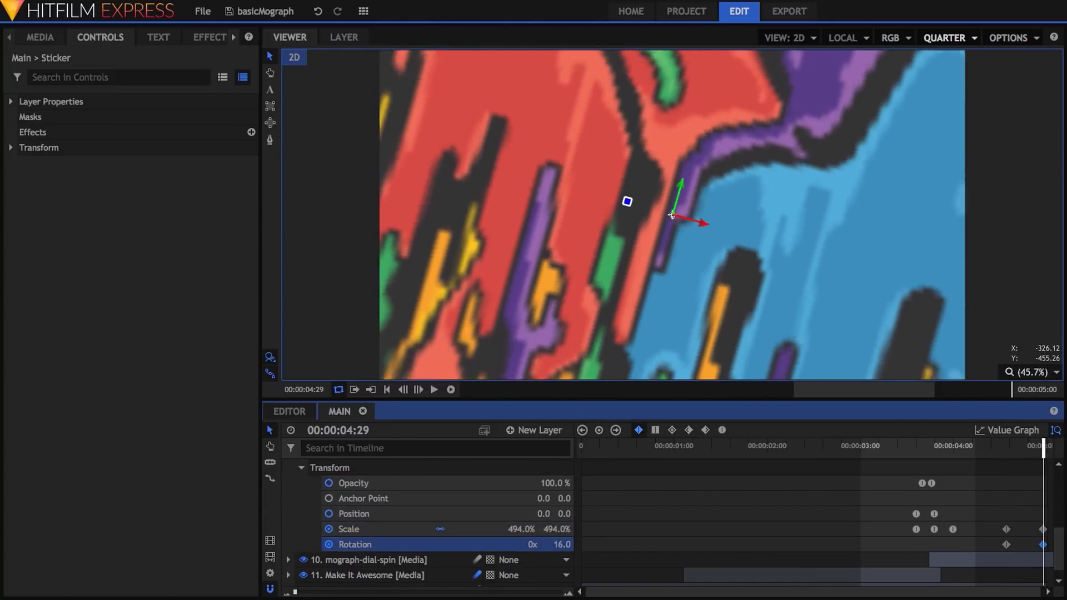
pyautogui.moveTo(563, 544); pyautogui.dragTo(1006, 525)
pyautogui.click(1006, 528)
pyautogui.click(1007, 430)
pyautogui.moveTo(1044, 448); pyautogui.dragTo(898, 448)
pyautogui.click(1031, 572)
pyautogui.click(406, 543)
pyautogui.click(1032, 564)
pyautogui.scroll(1, 464, 521)
pyautogui.click(301, 509)
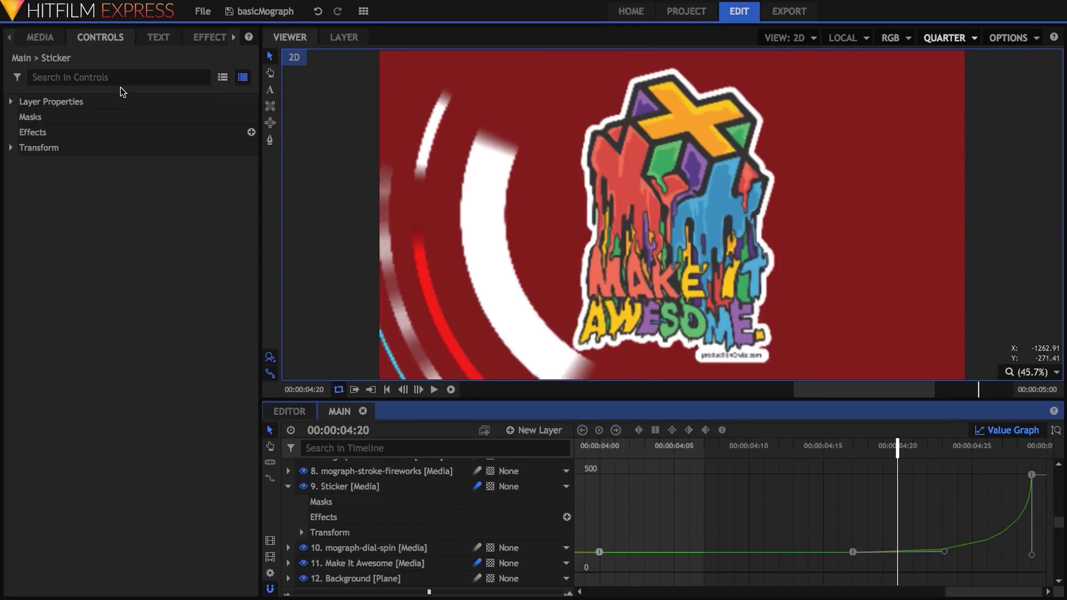
# Step: Apply Fill Color to the Sticker and keyframe its Blend Amount from 0% at 04:26 to 100% at 04:29
pyautogui.click(227, 40)
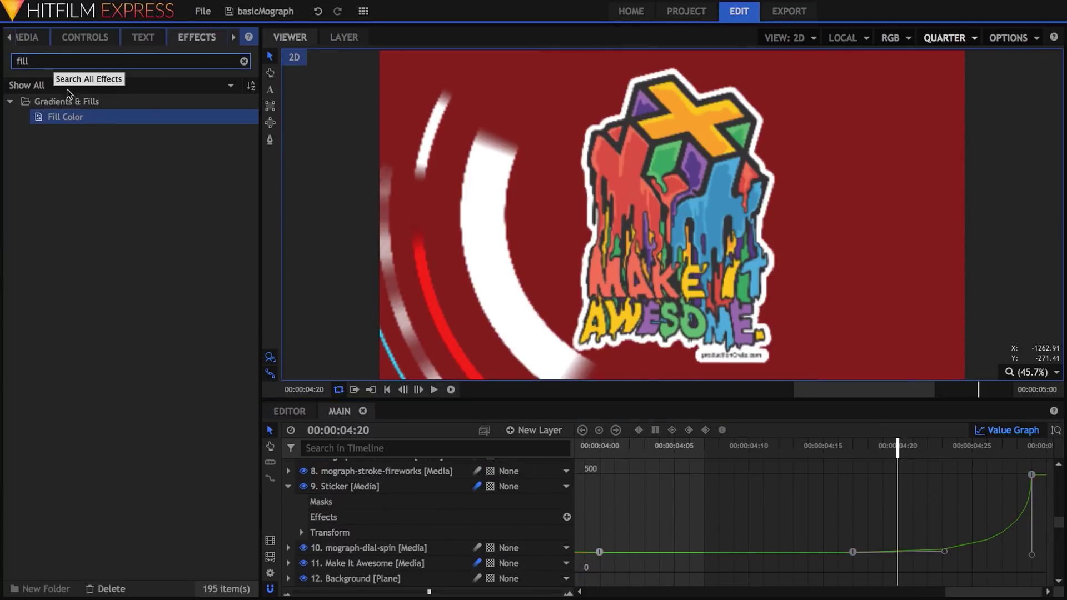
pyautogui.moveTo(87, 118); pyautogui.dragTo(345, 486)
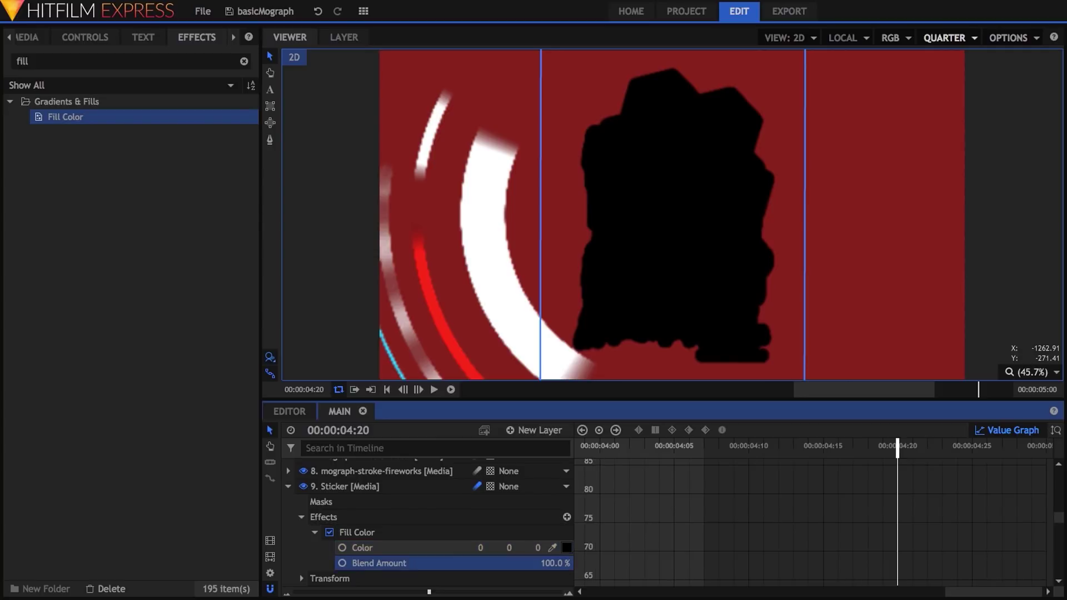
pyautogui.click(1022, 432)
pyautogui.scroll(-2, 877, 510)
pyautogui.press('space')
pyautogui.click(343, 528)
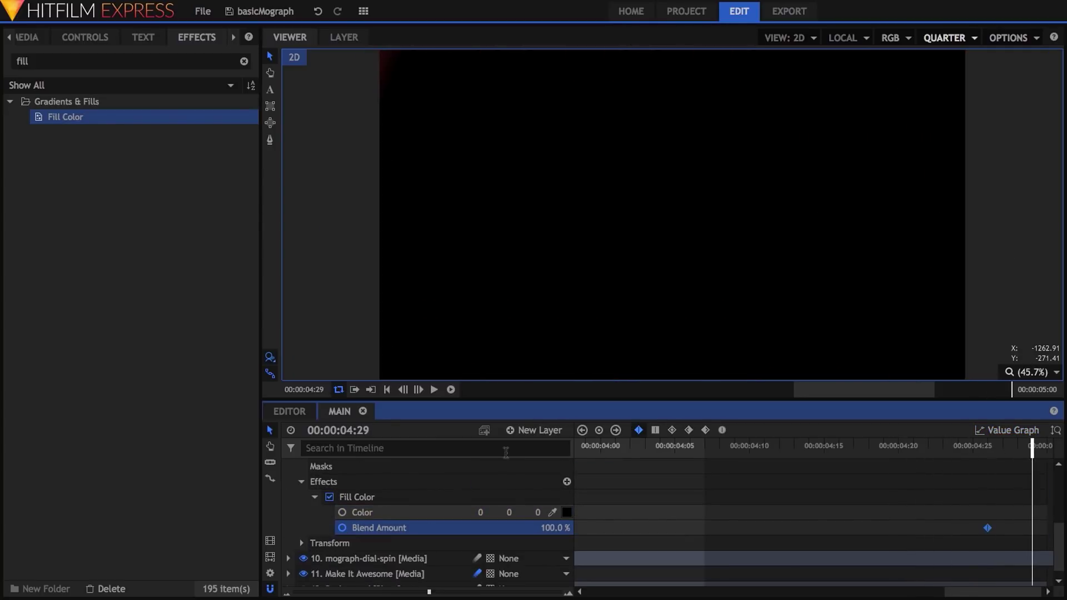
pyautogui.doubleClick(555, 528)
pyautogui.write('0')
pyautogui.press('Return')
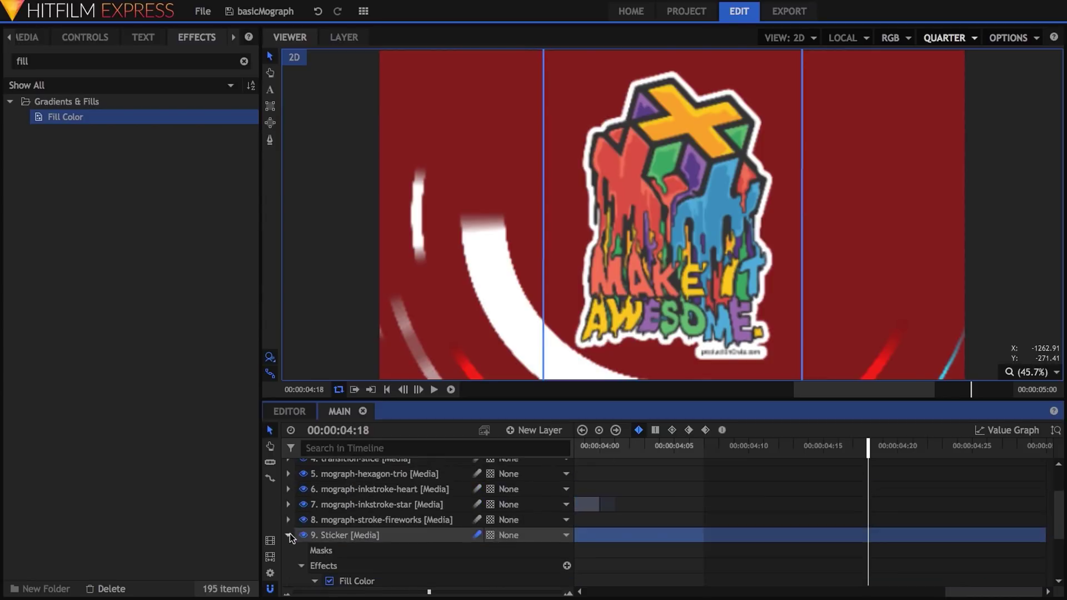
# Step: Add a new Grade layer and apply the Vignette 1080p preset to it
pyautogui.scroll(3, 288, 534)
pyautogui.click(533, 430)
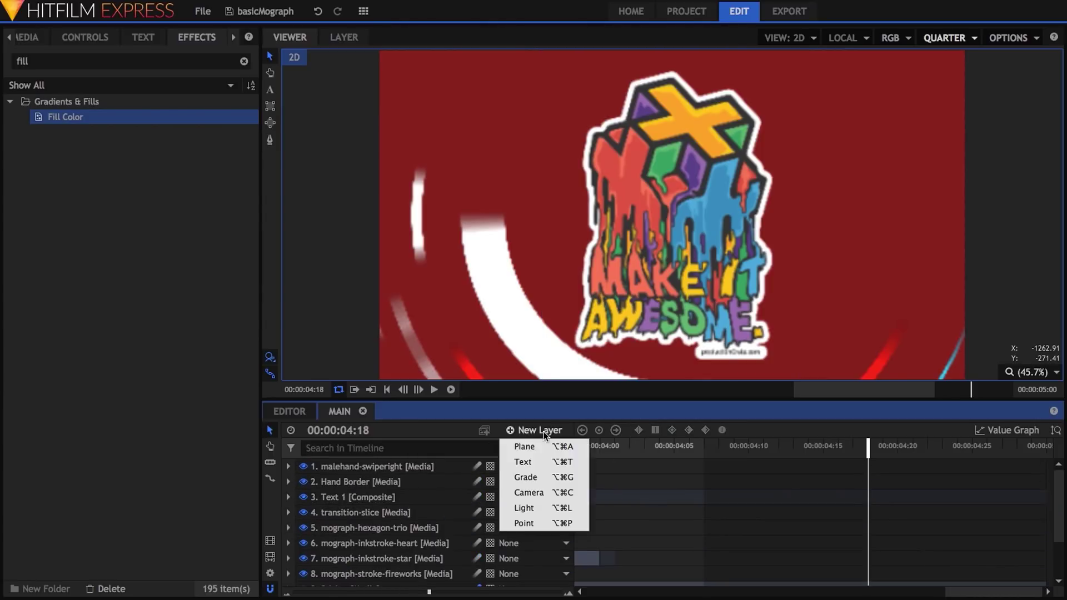
pyautogui.click(538, 484)
pyautogui.doubleClick(23, 61)
pyautogui.write('vig')
pyautogui.moveTo(101, 179); pyautogui.dragTo(334, 467)
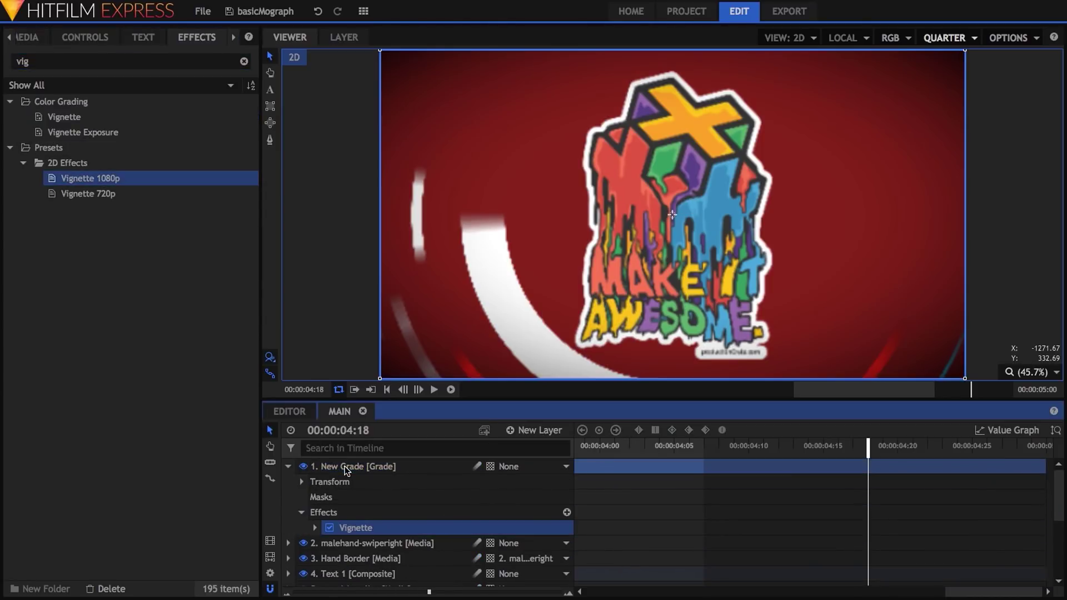
# Step: Expand the grade's Vignette settings and set the viewer preview quality to Antialiased
pyautogui.click(84, 36)
pyautogui.click(24, 163)
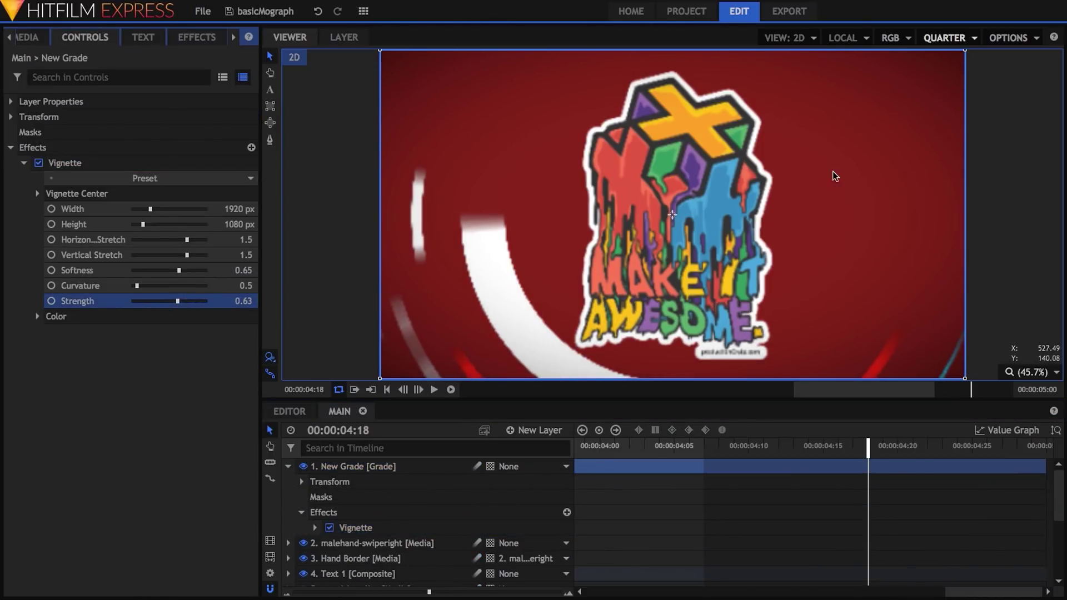
pyautogui.click(945, 37)
pyautogui.click(956, 94)
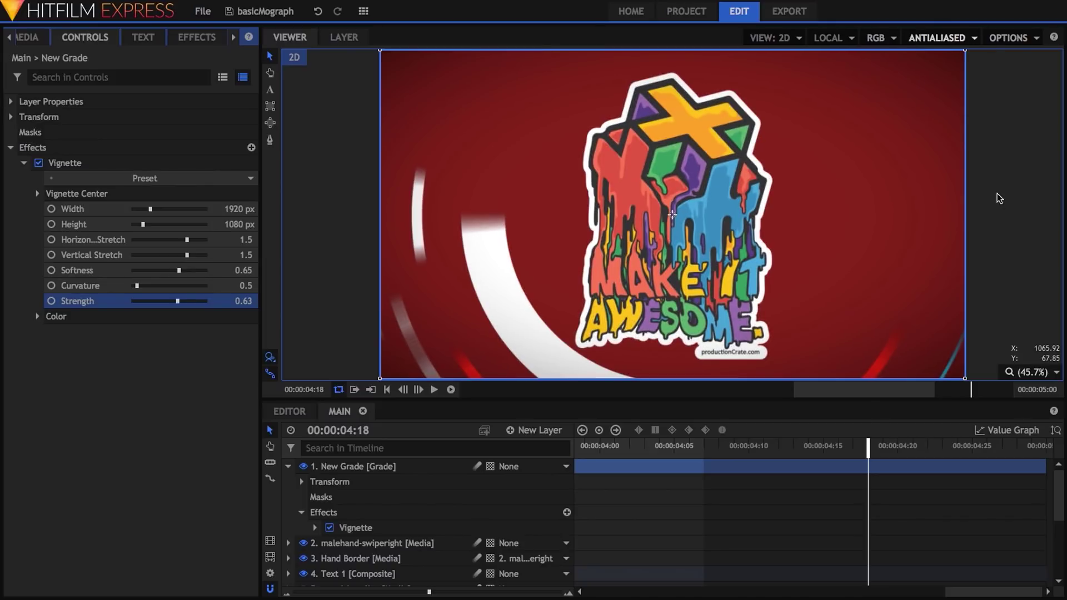